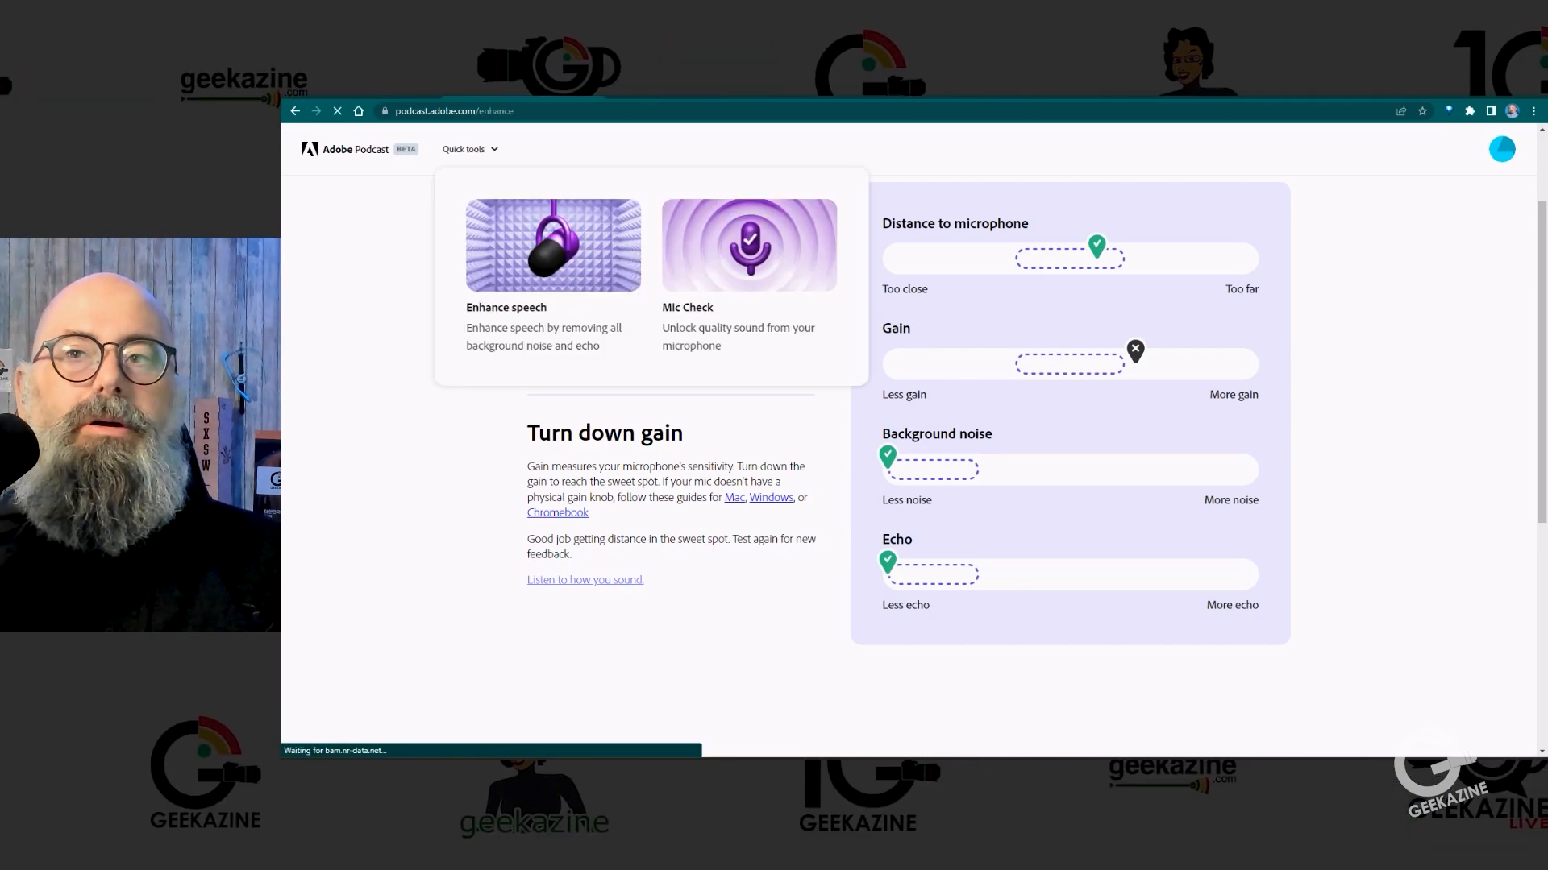
Step: Open the Enhance speech tool and look at the guest invitation option in the welcome project
click(553, 266)
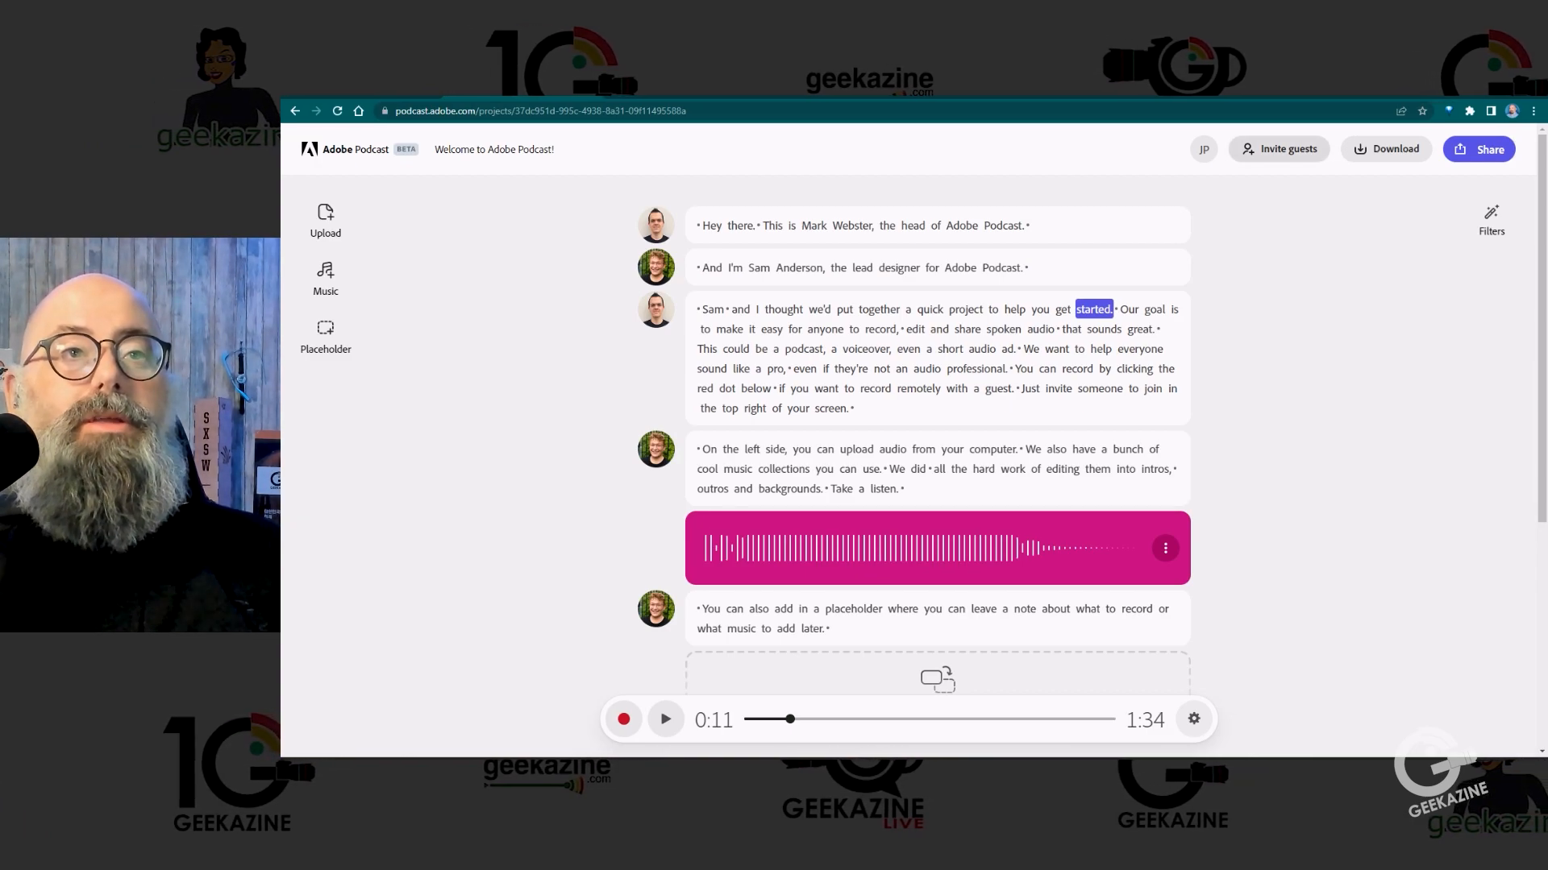
click(1279, 150)
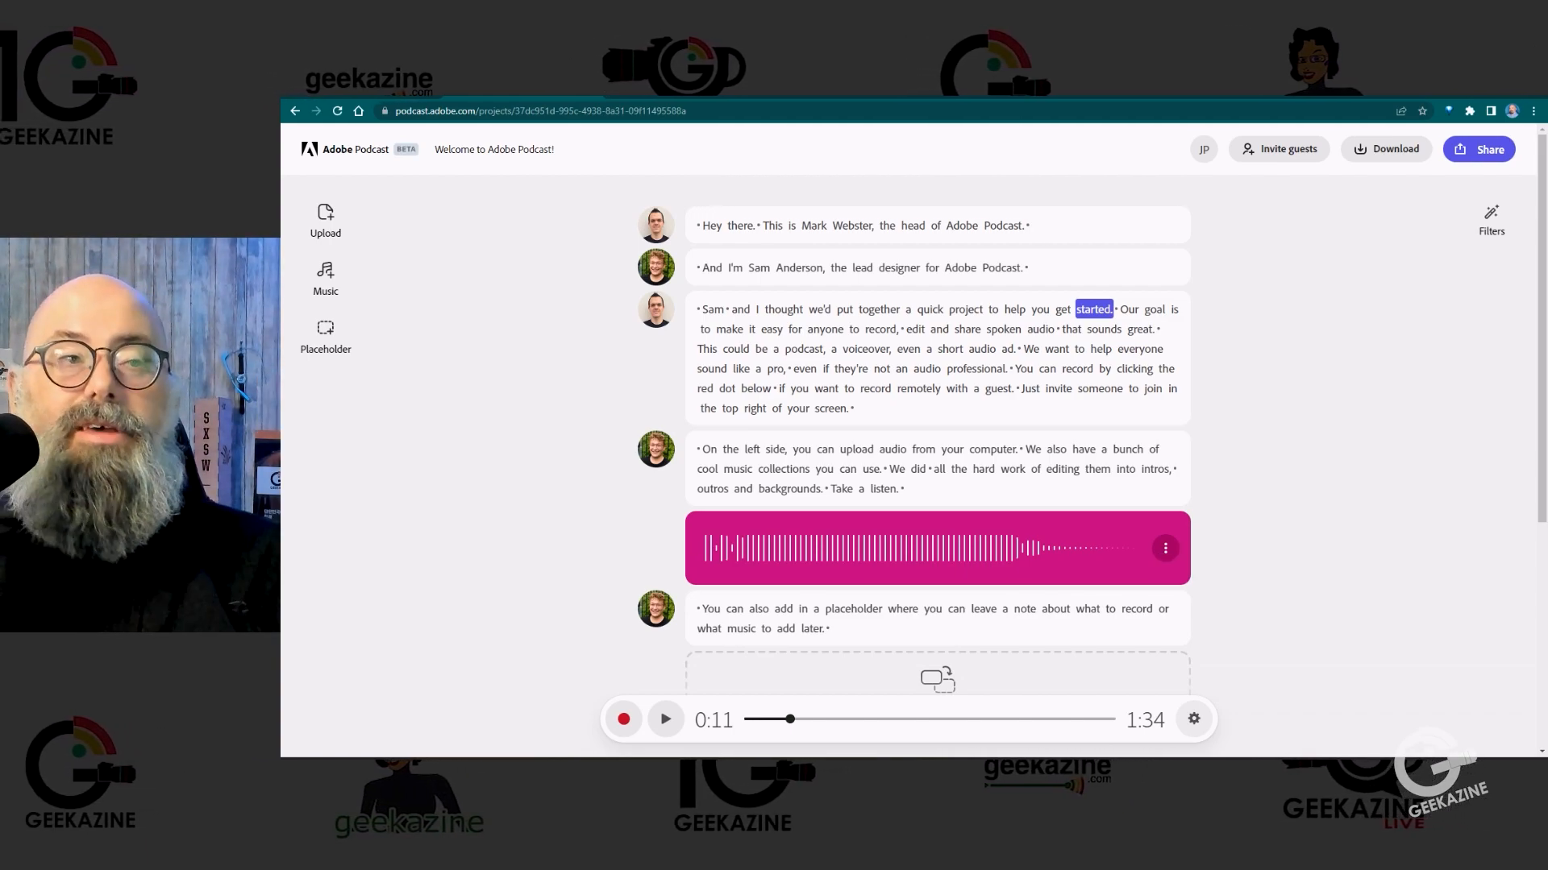
Step: Return to the Adobe Podcast home page and create a new, empty project
click(354, 149)
scroll(644, 621, down, 1)
scroll(908, 452, down, 1)
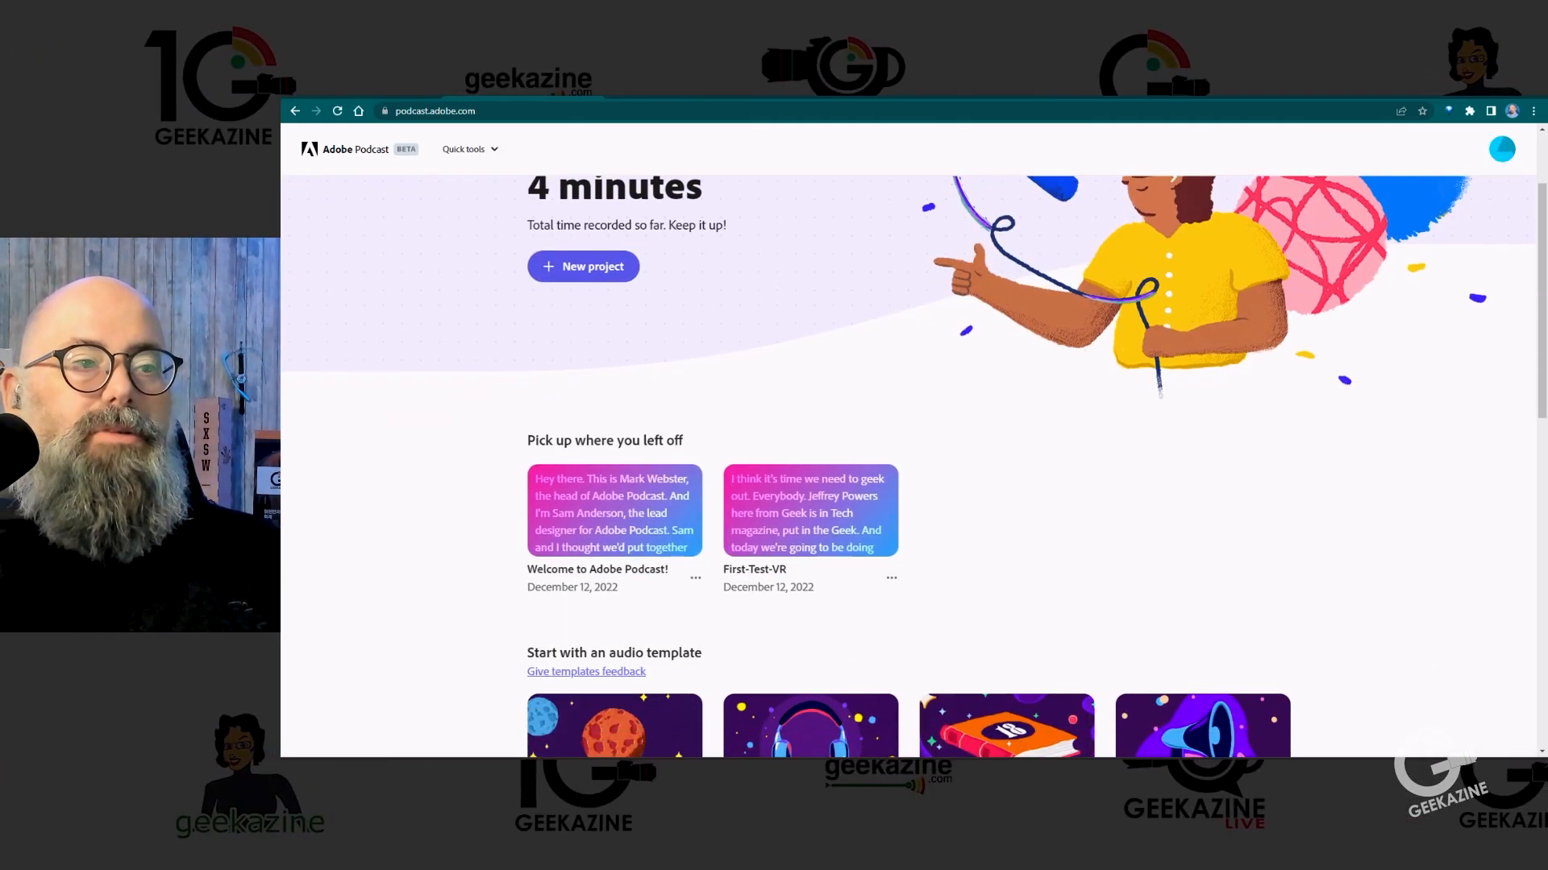
scroll(908, 451, up, 2)
click(583, 398)
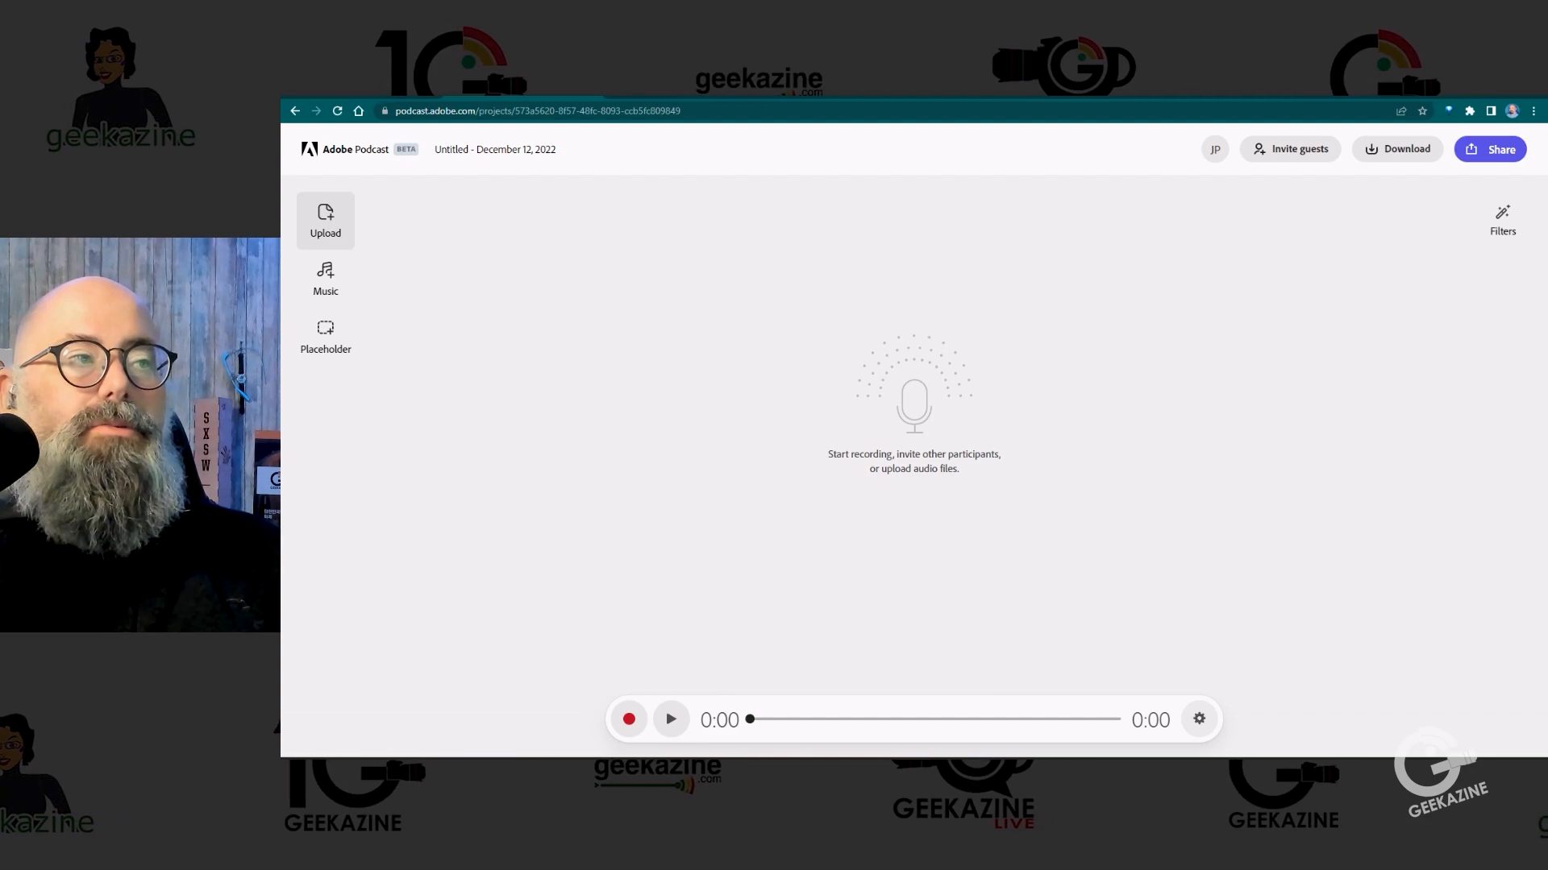
Step: Look at the audio upload dialog and the music collections, closing both without adding anything
click(325, 220)
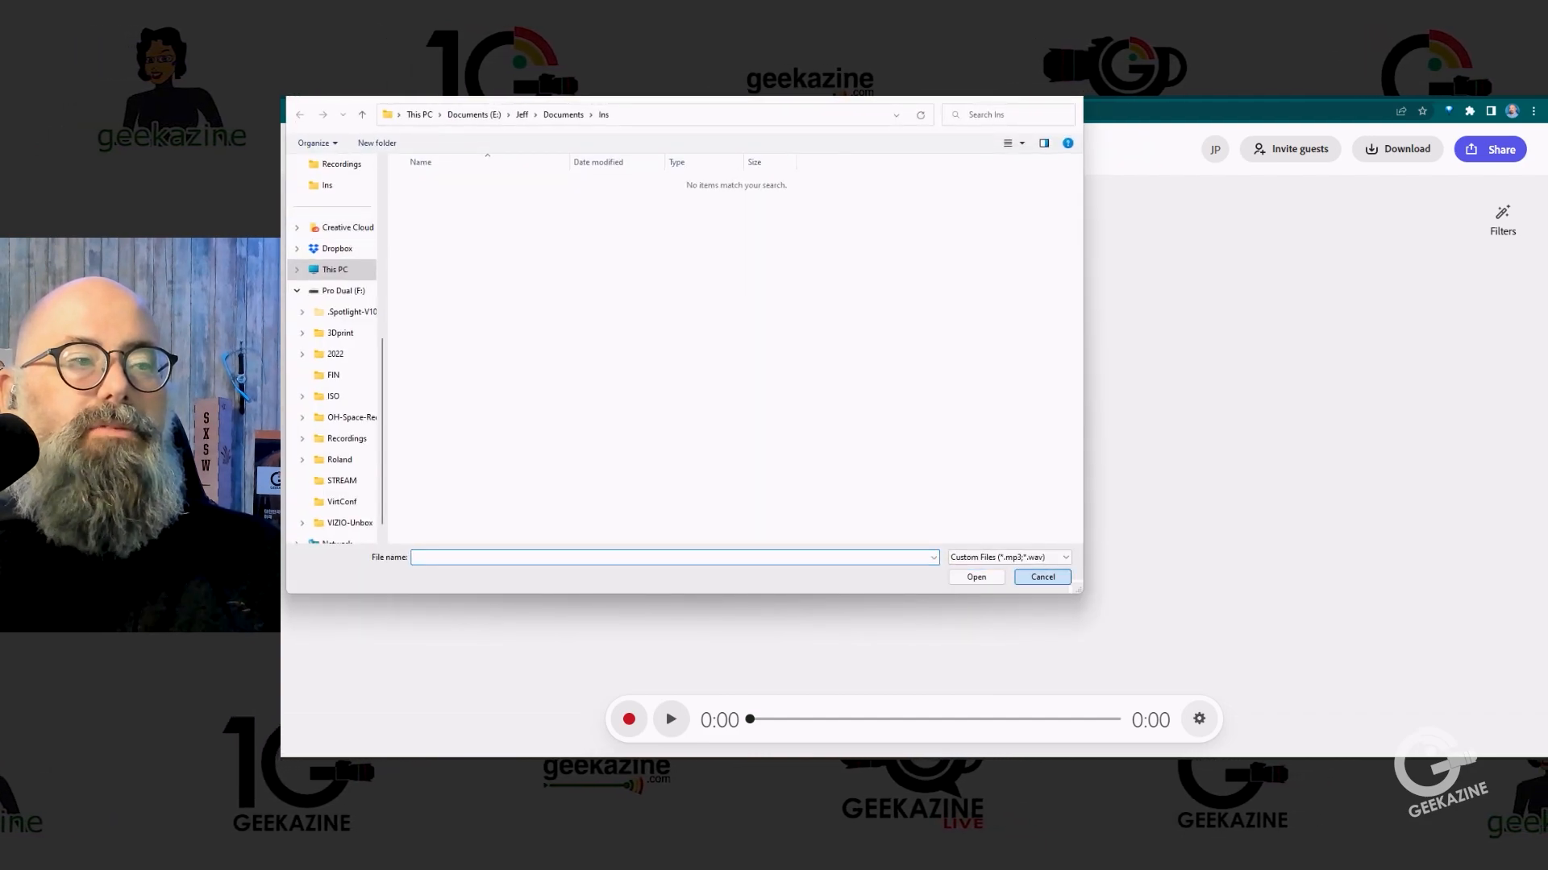
click(1042, 577)
click(327, 279)
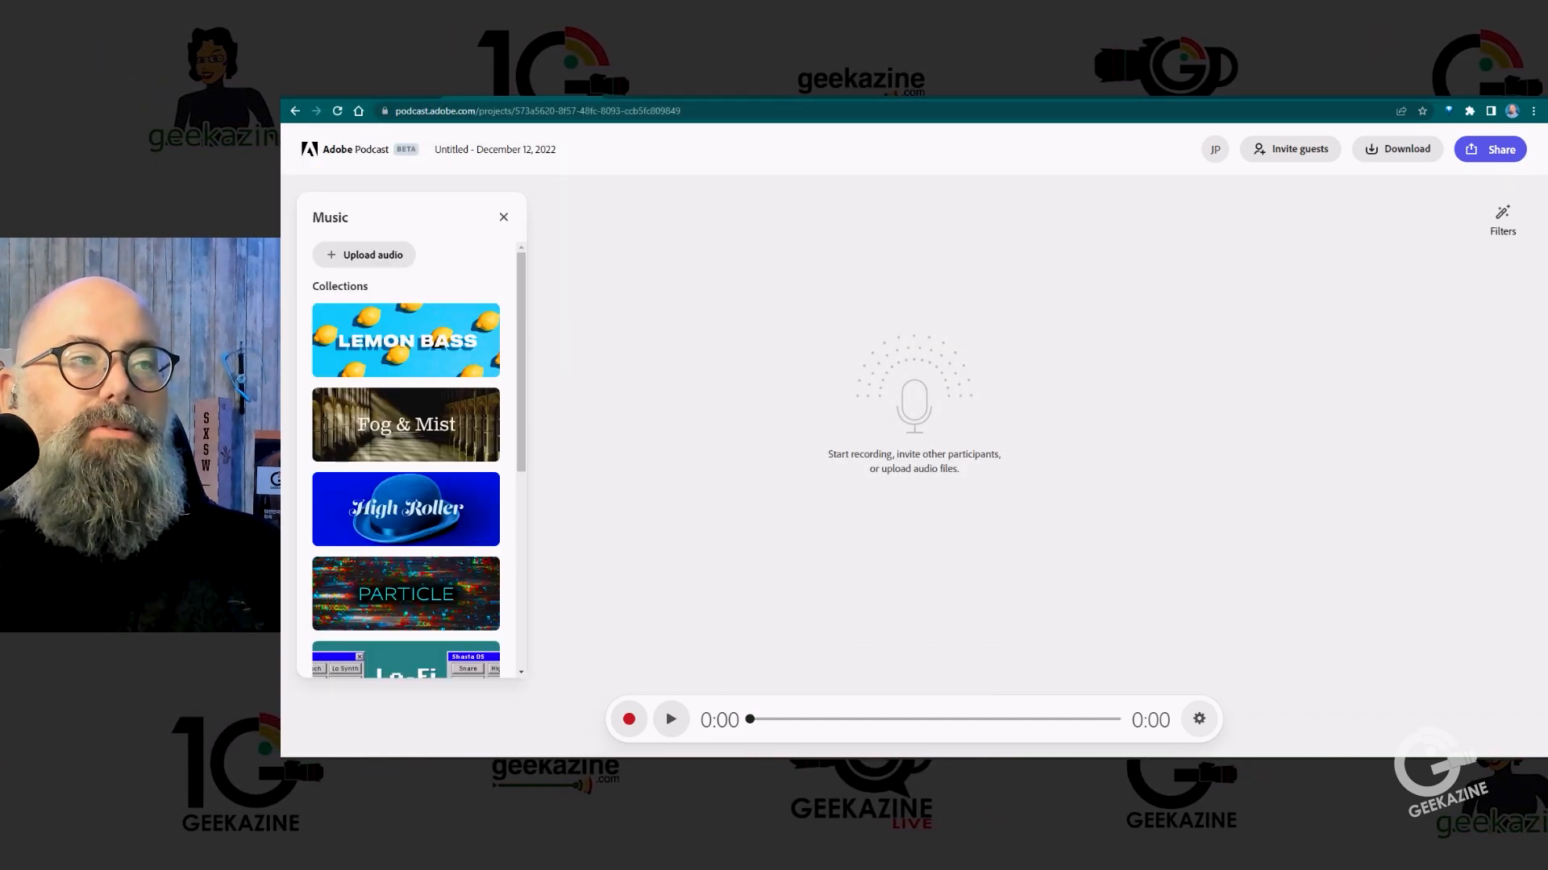
click(504, 217)
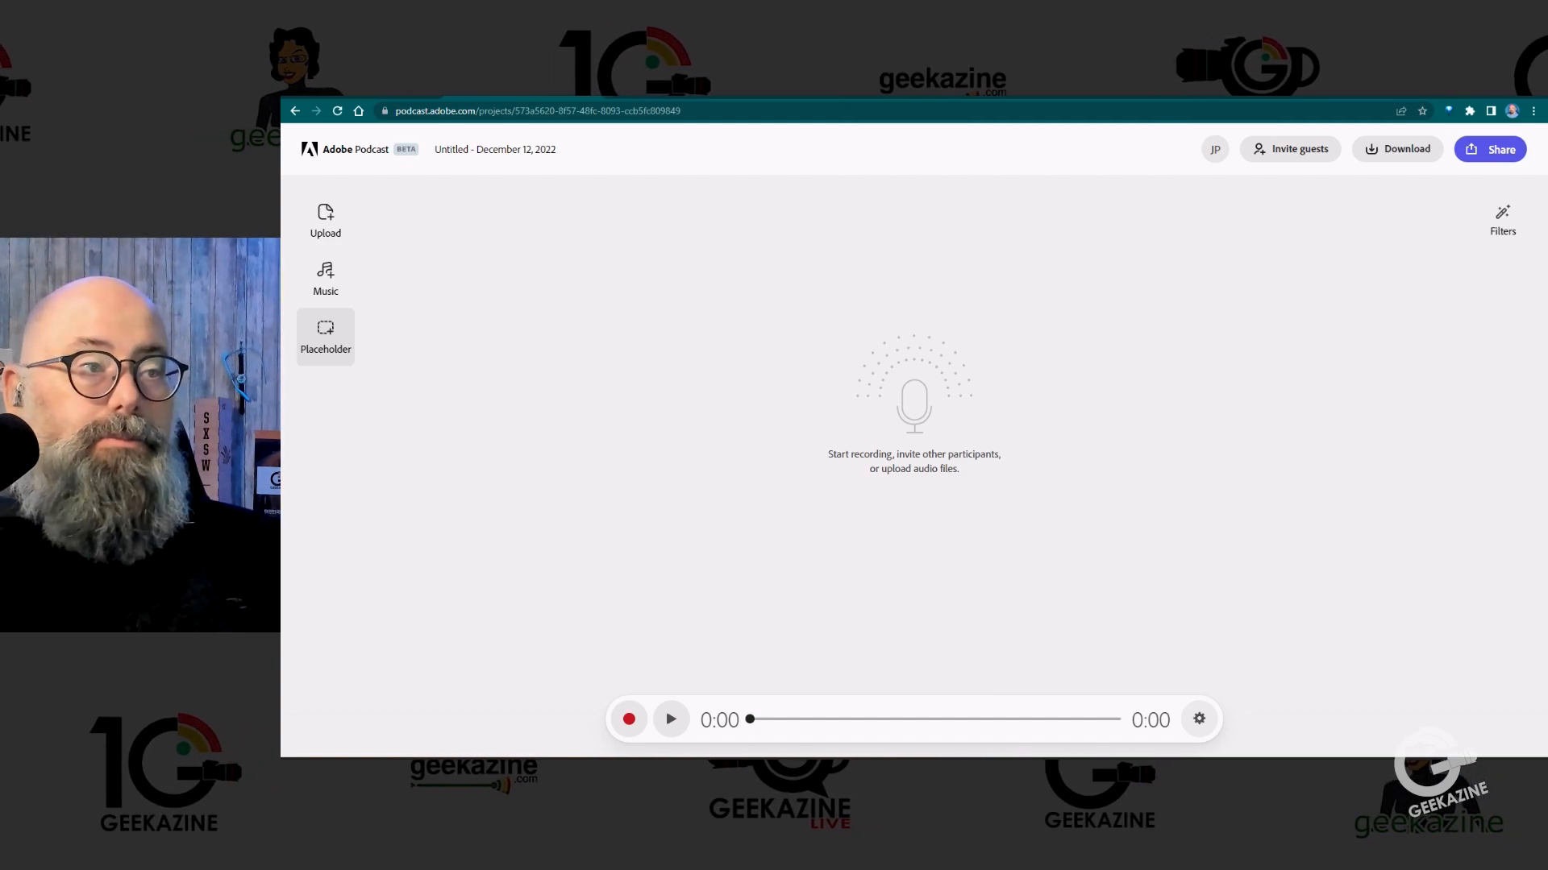
Step: Add a placeholder block, insert the Low energy (short) intro from the High Roller collection below it, and play the intro
click(325, 336)
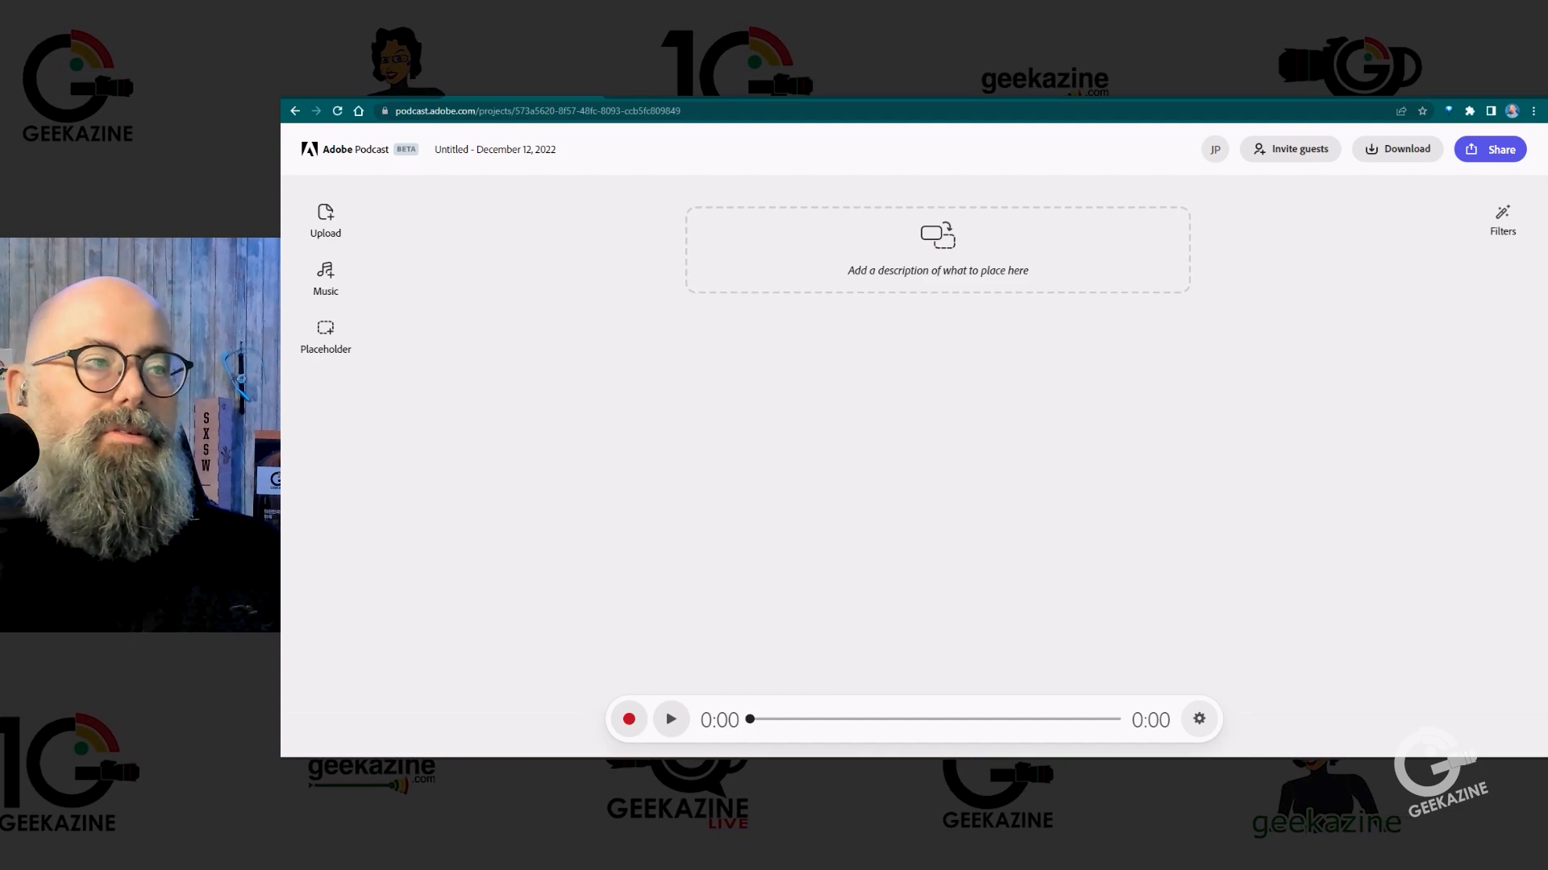
click(326, 278)
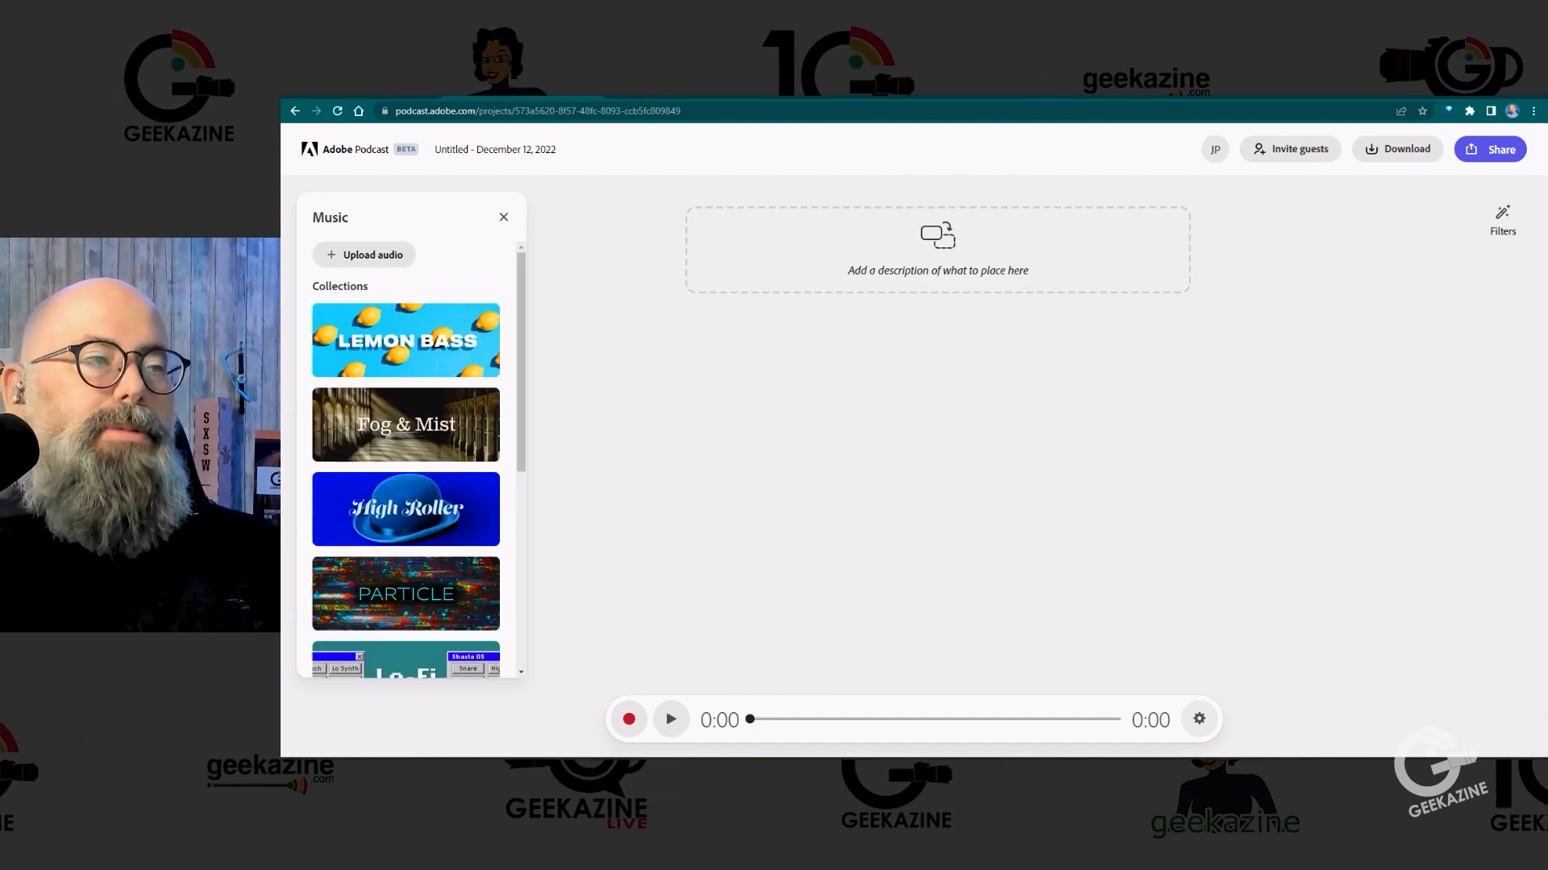
click(406, 510)
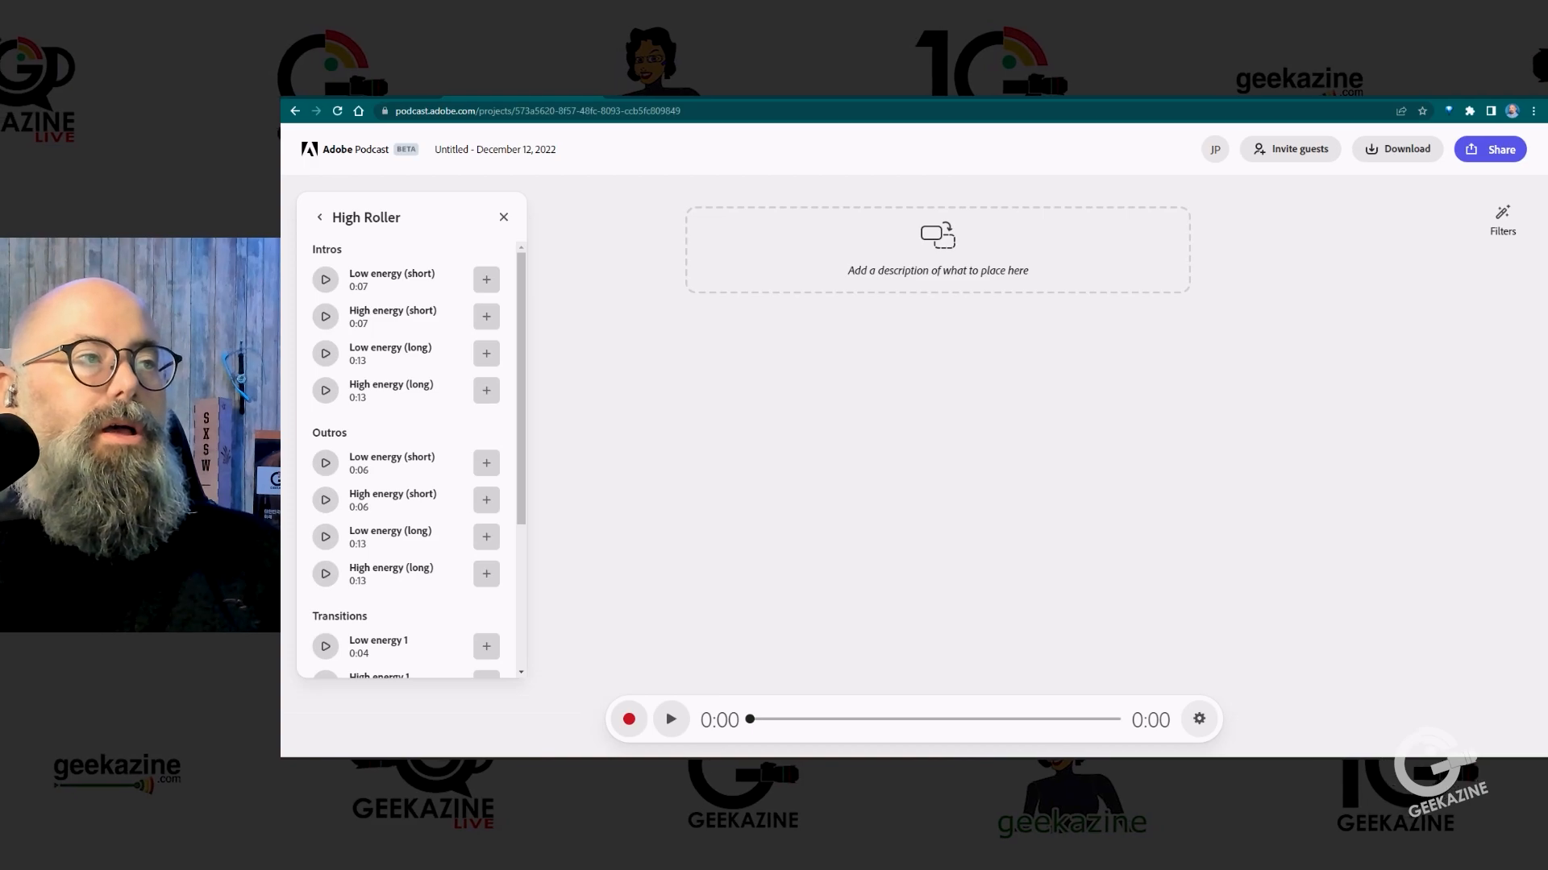
click(486, 279)
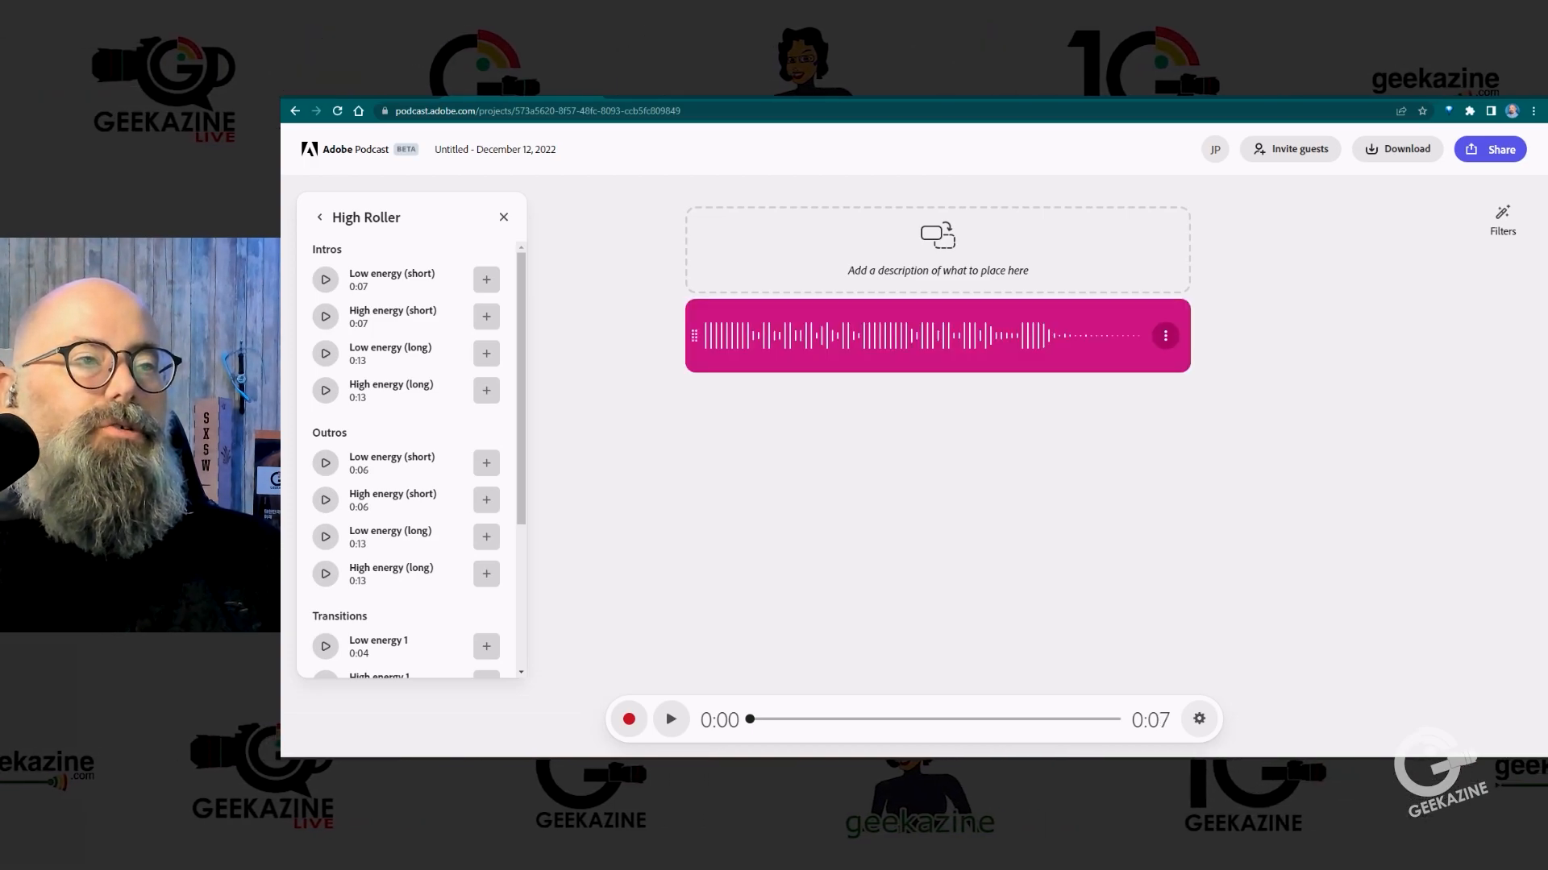
click(671, 719)
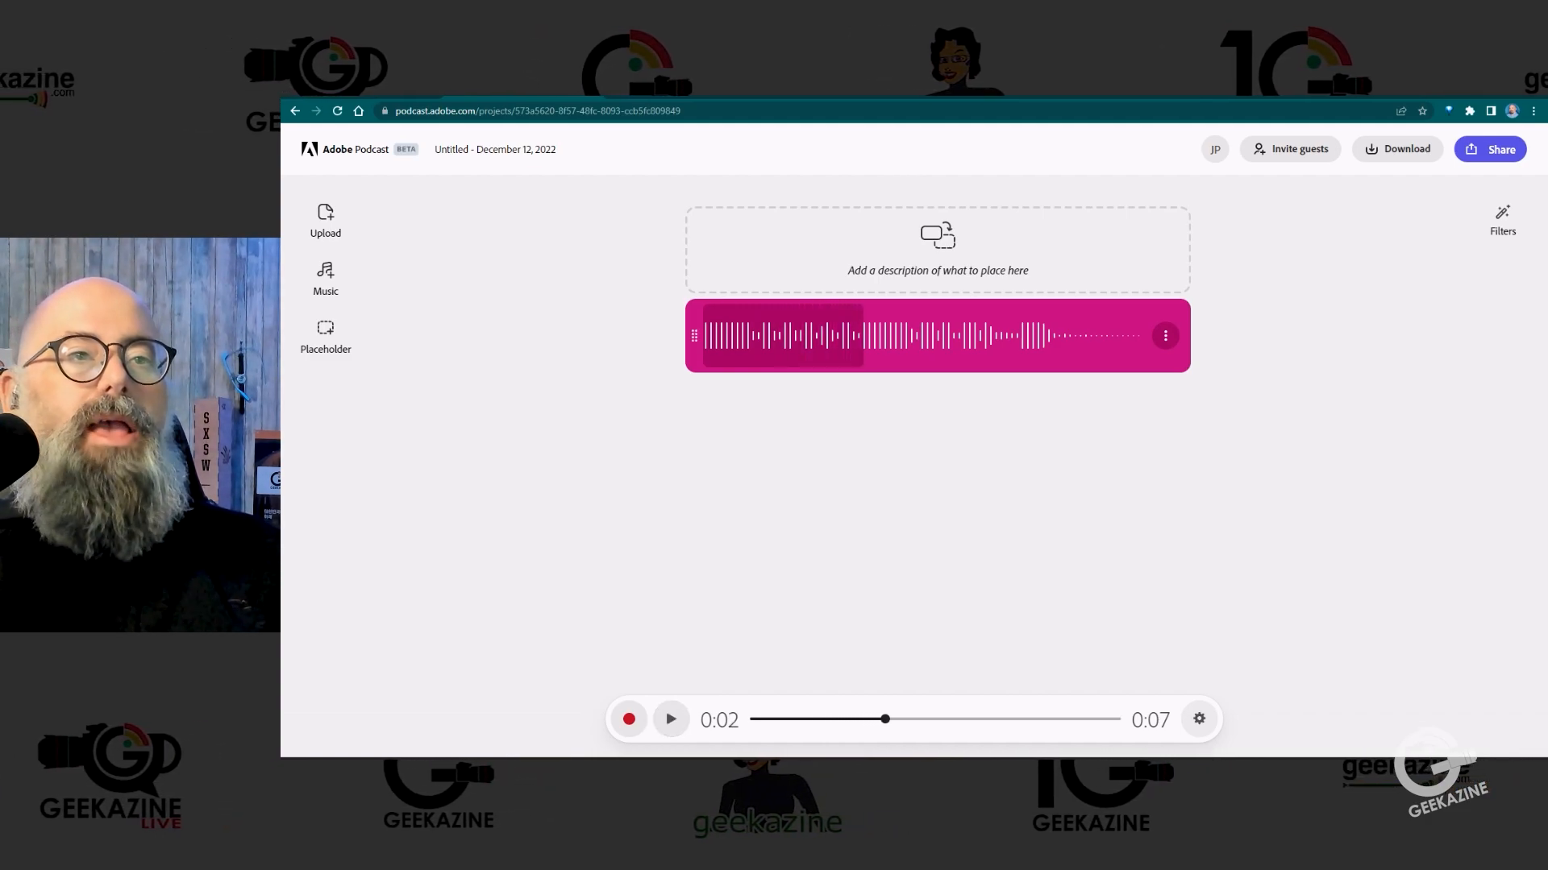
Step: Split the intro music clip at 0:03 and undo the split
click(1165, 336)
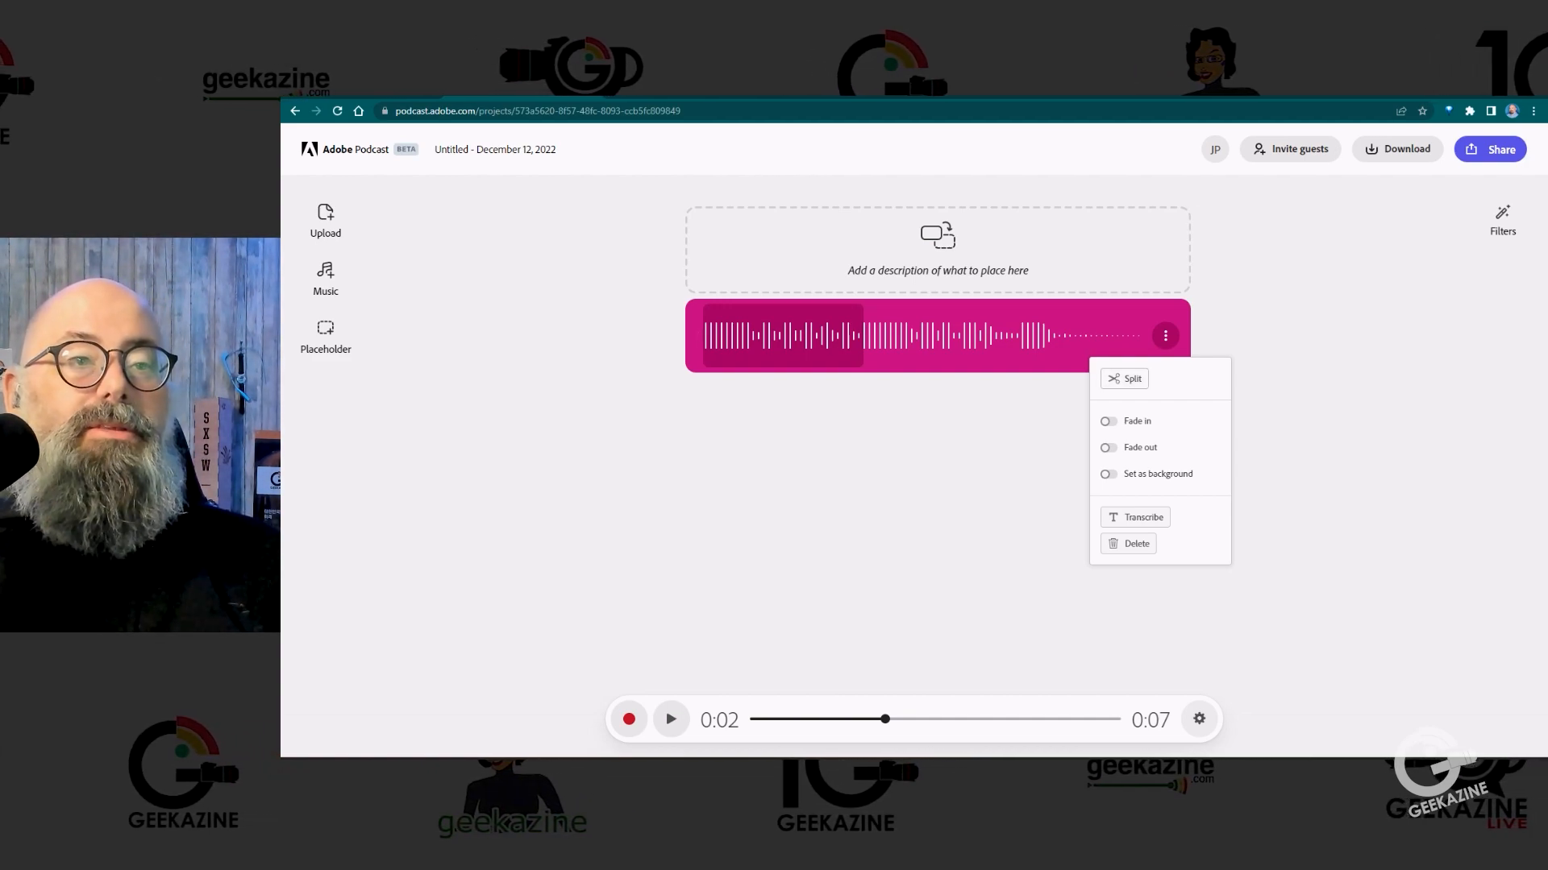
click(898, 336)
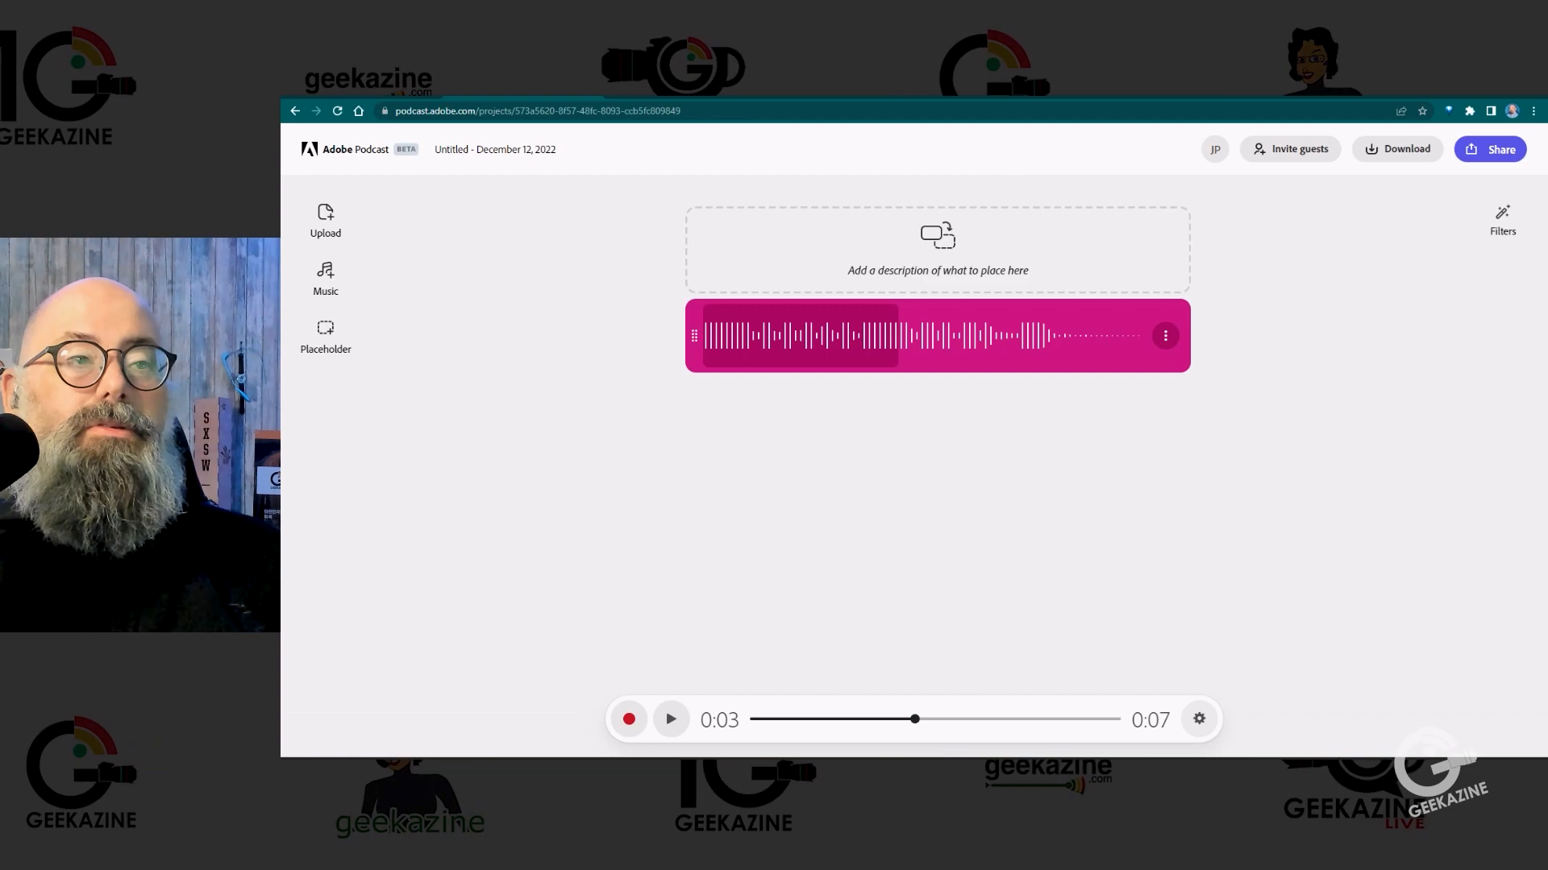
click(1166, 336)
click(1127, 378)
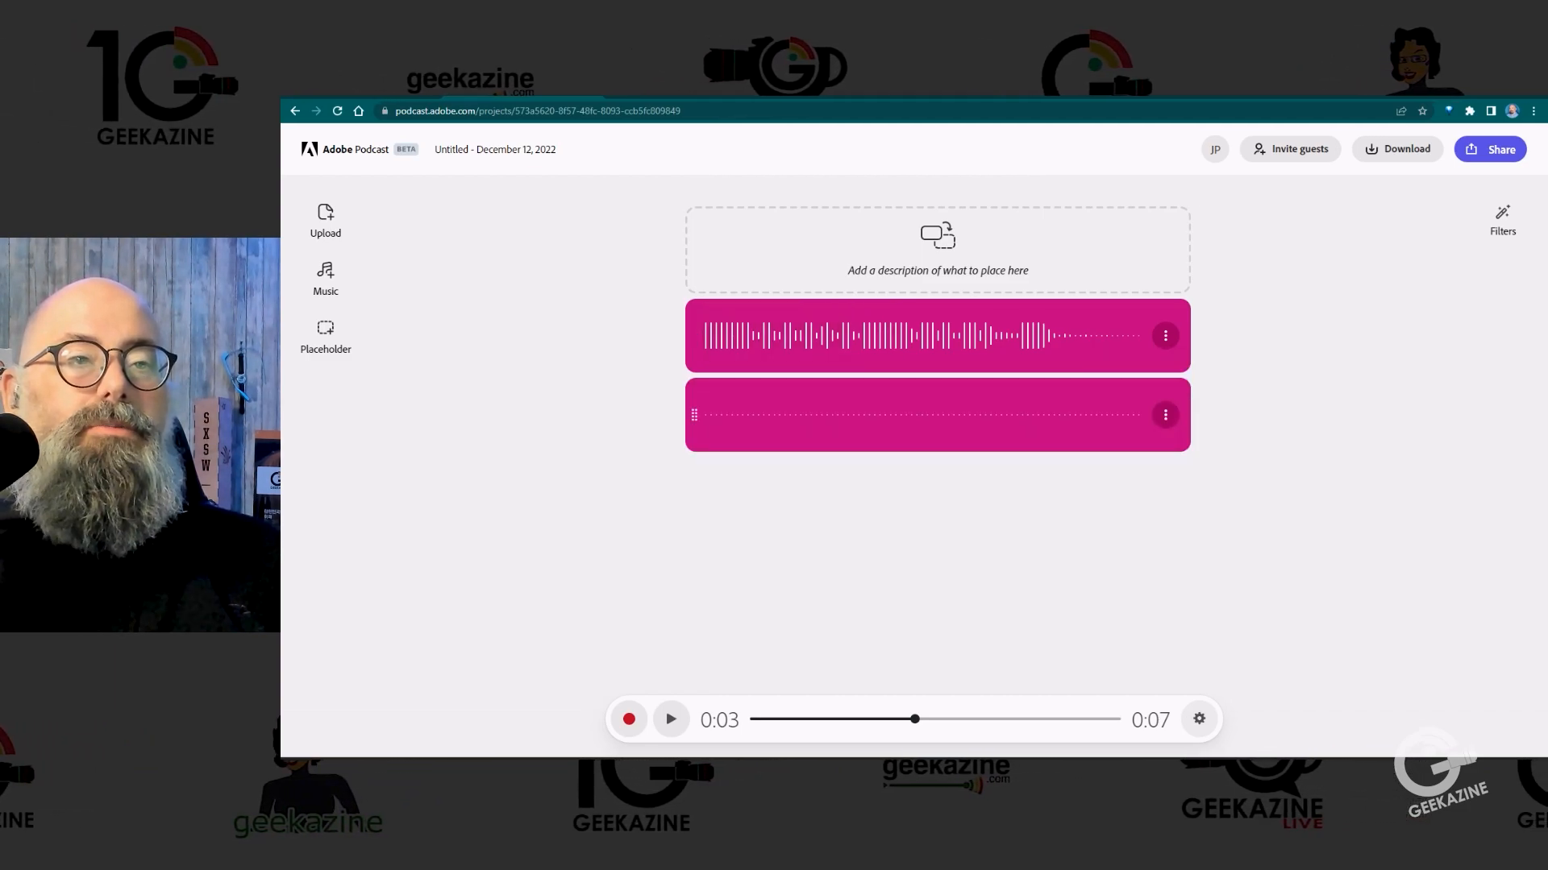
key(ctrl+z)
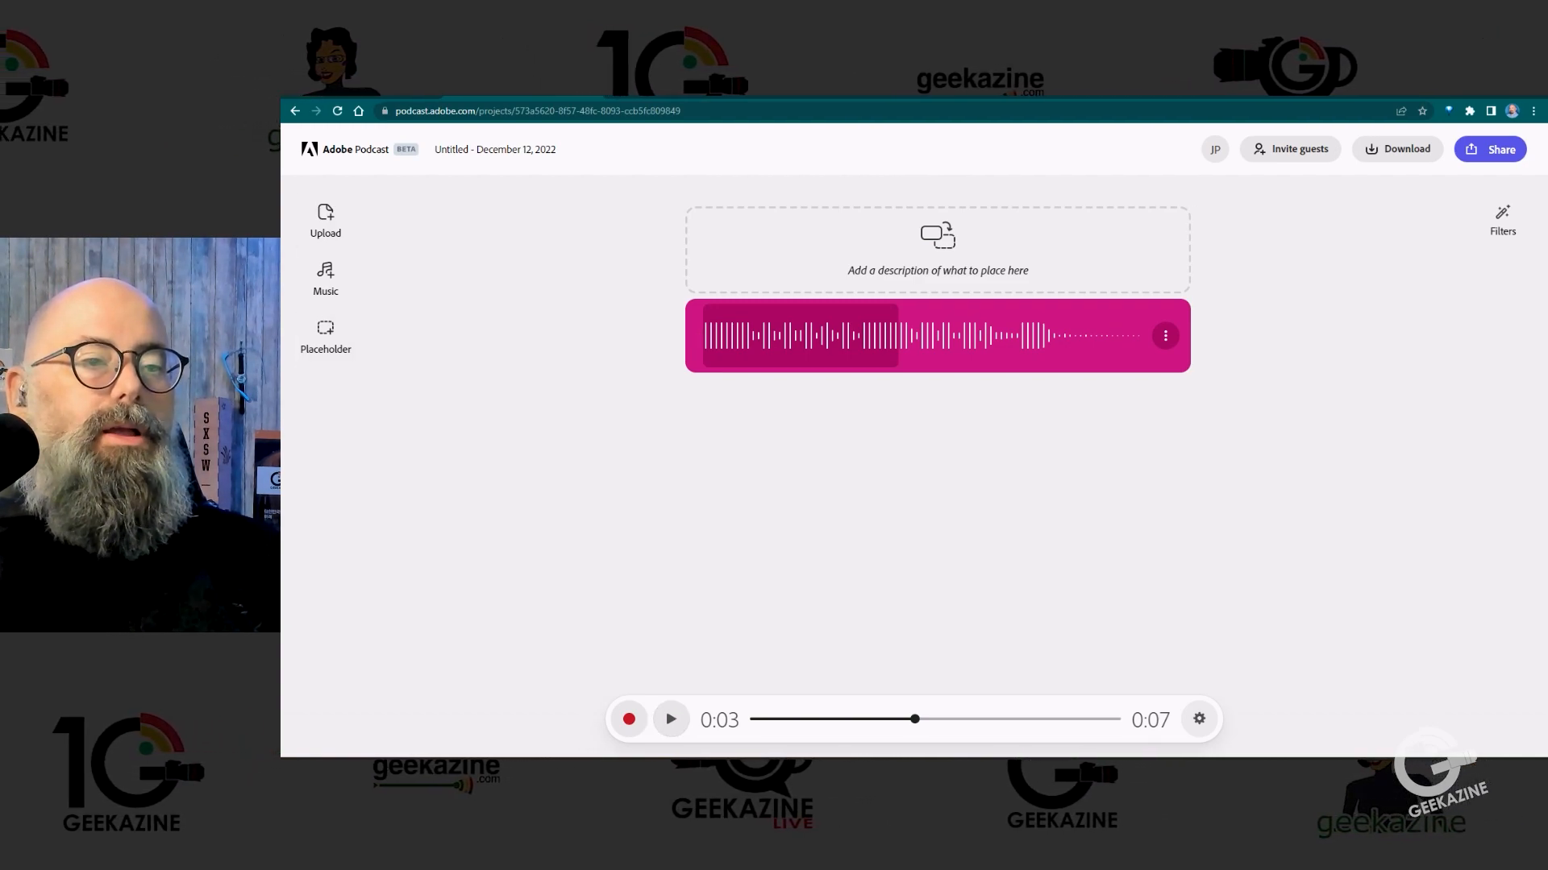
Step: Record a short spoken greeting below the intro music and check the microphone selection in the recording setup
click(629, 719)
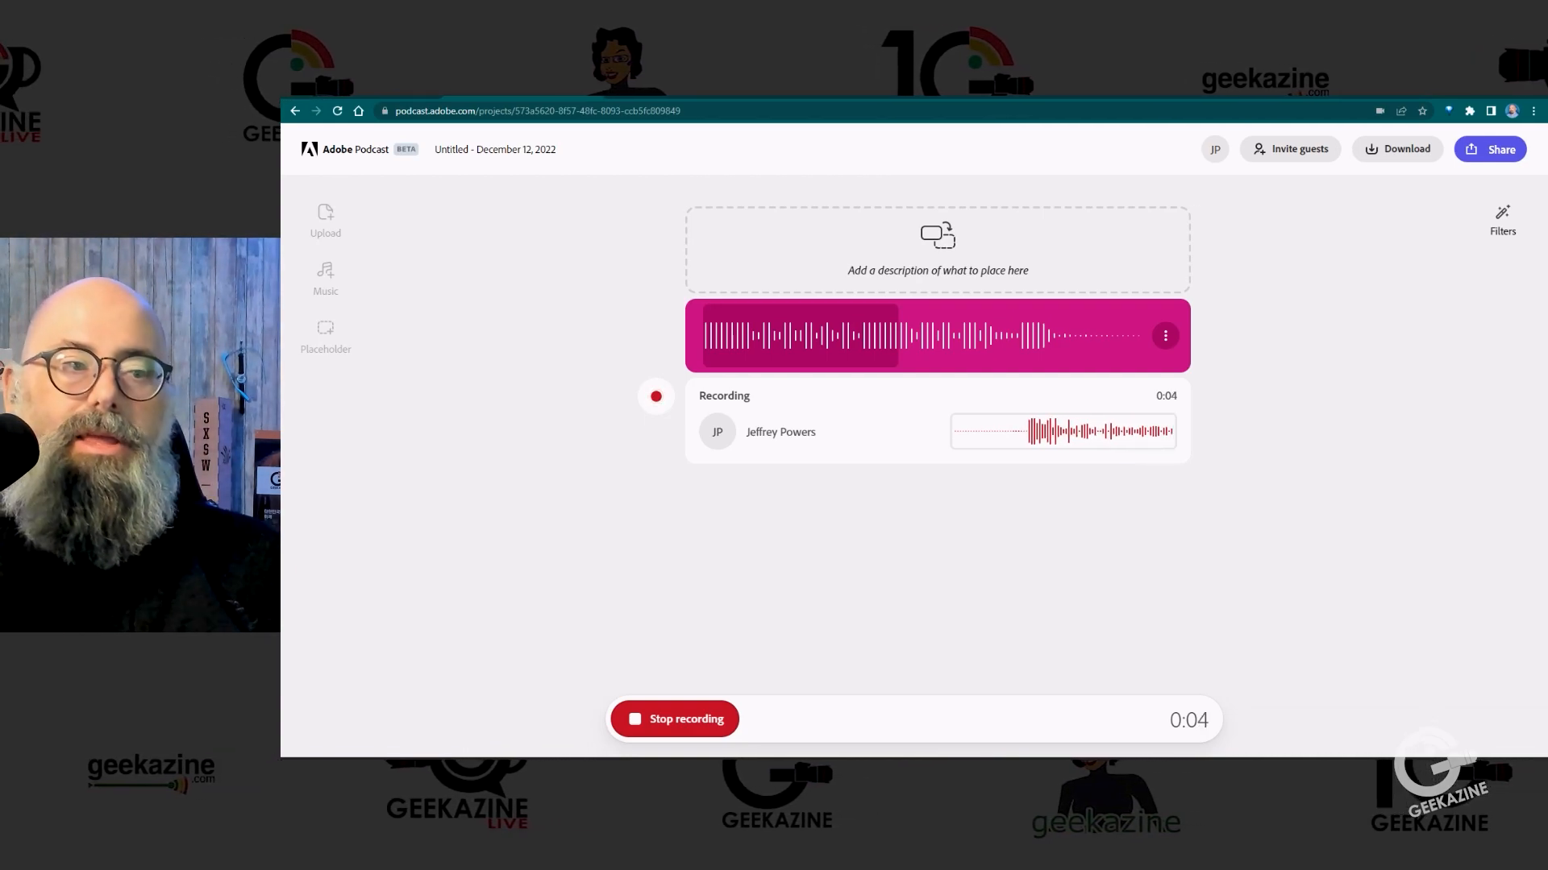
click(629, 719)
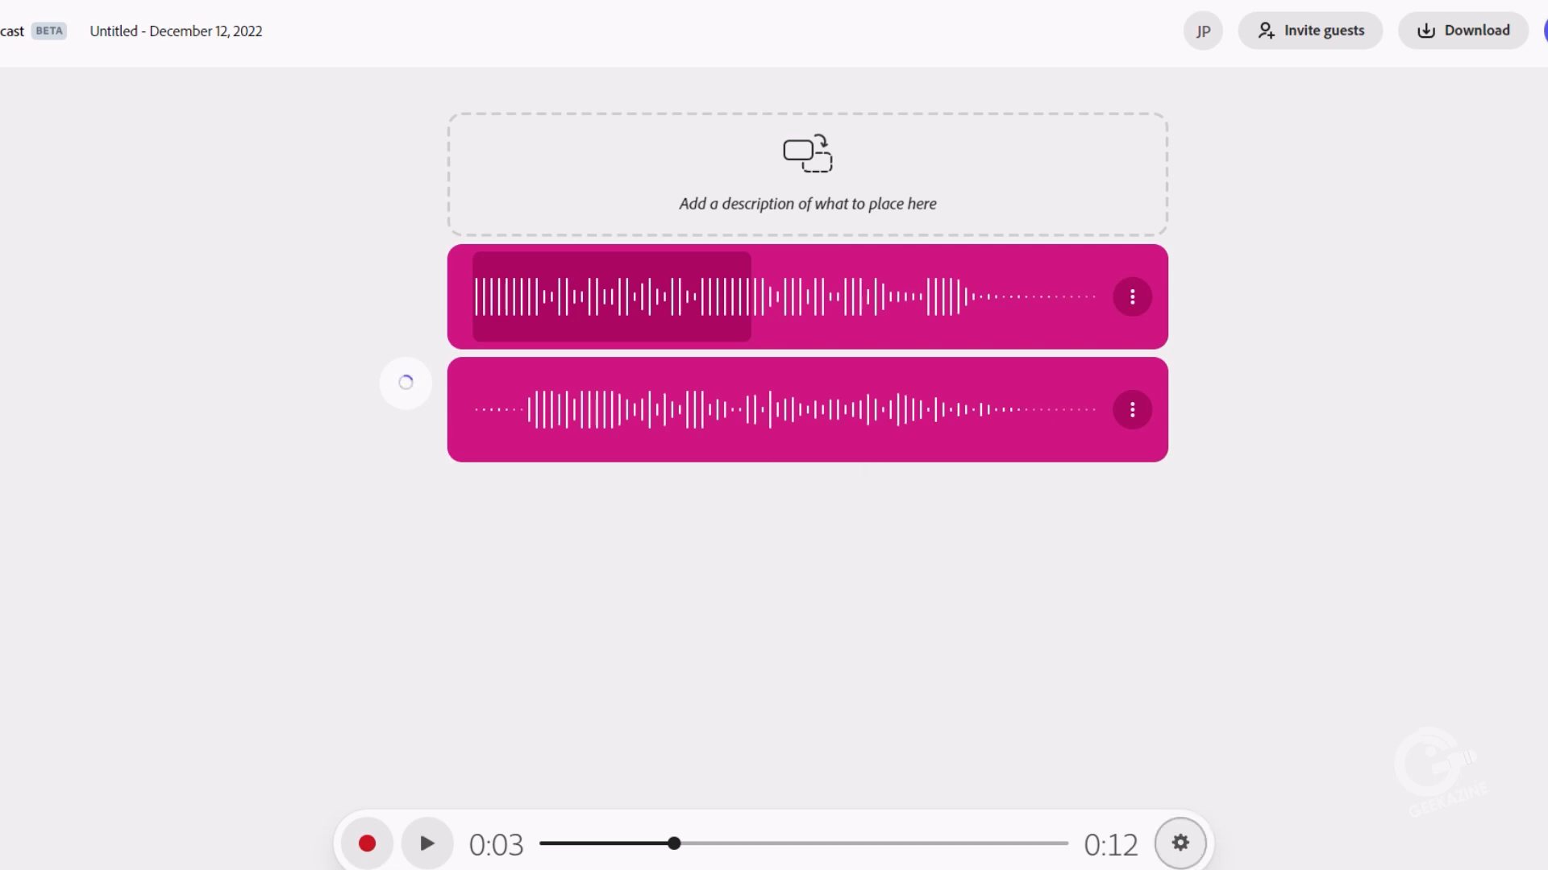
click(1180, 844)
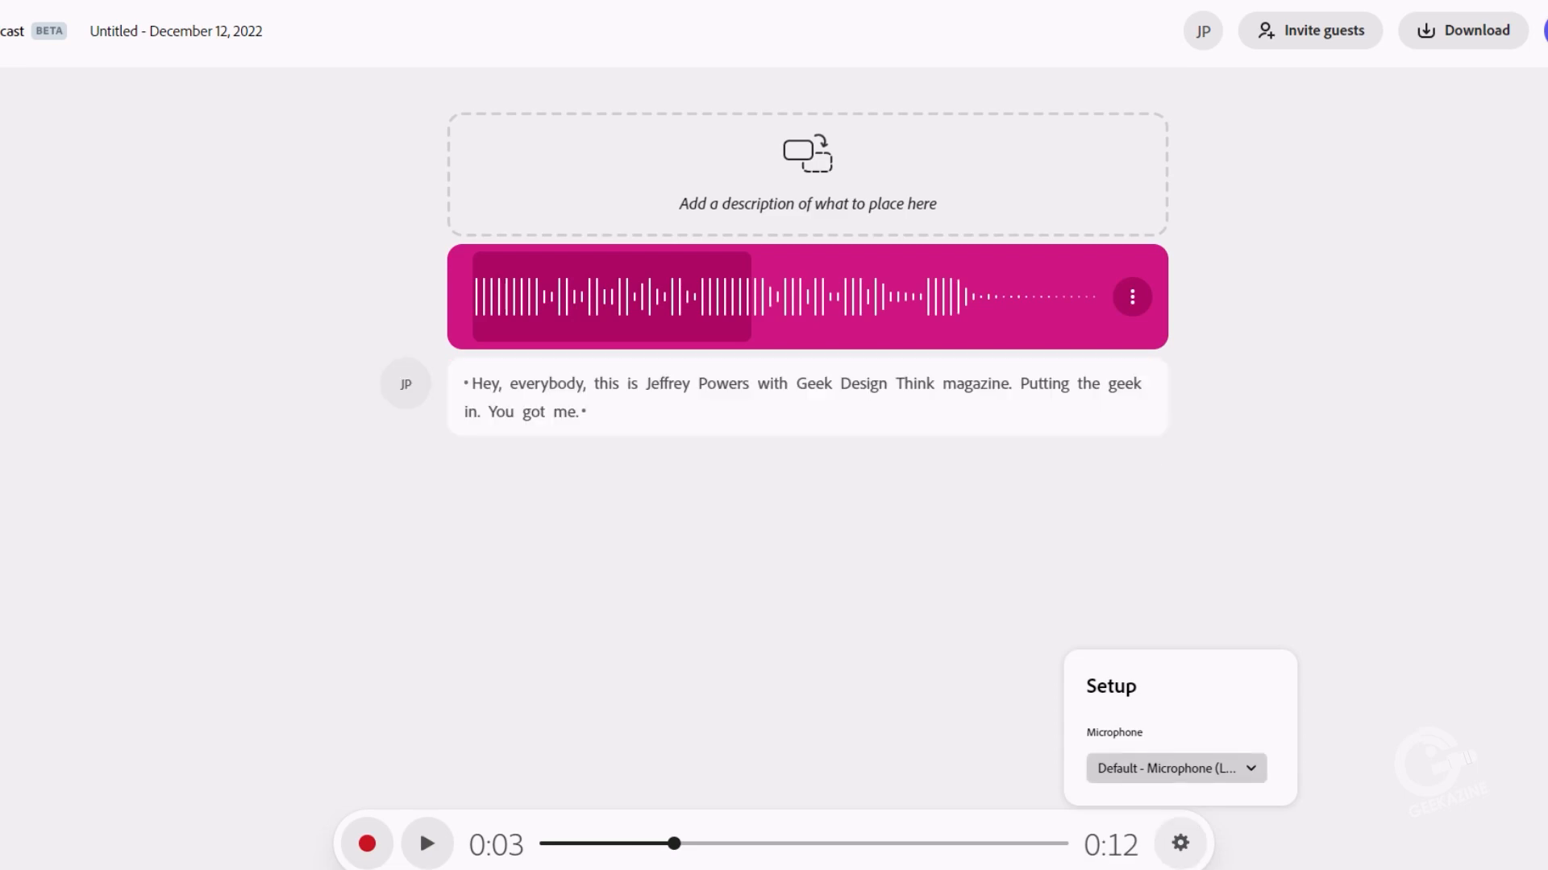
click(1176, 769)
click(1176, 769)
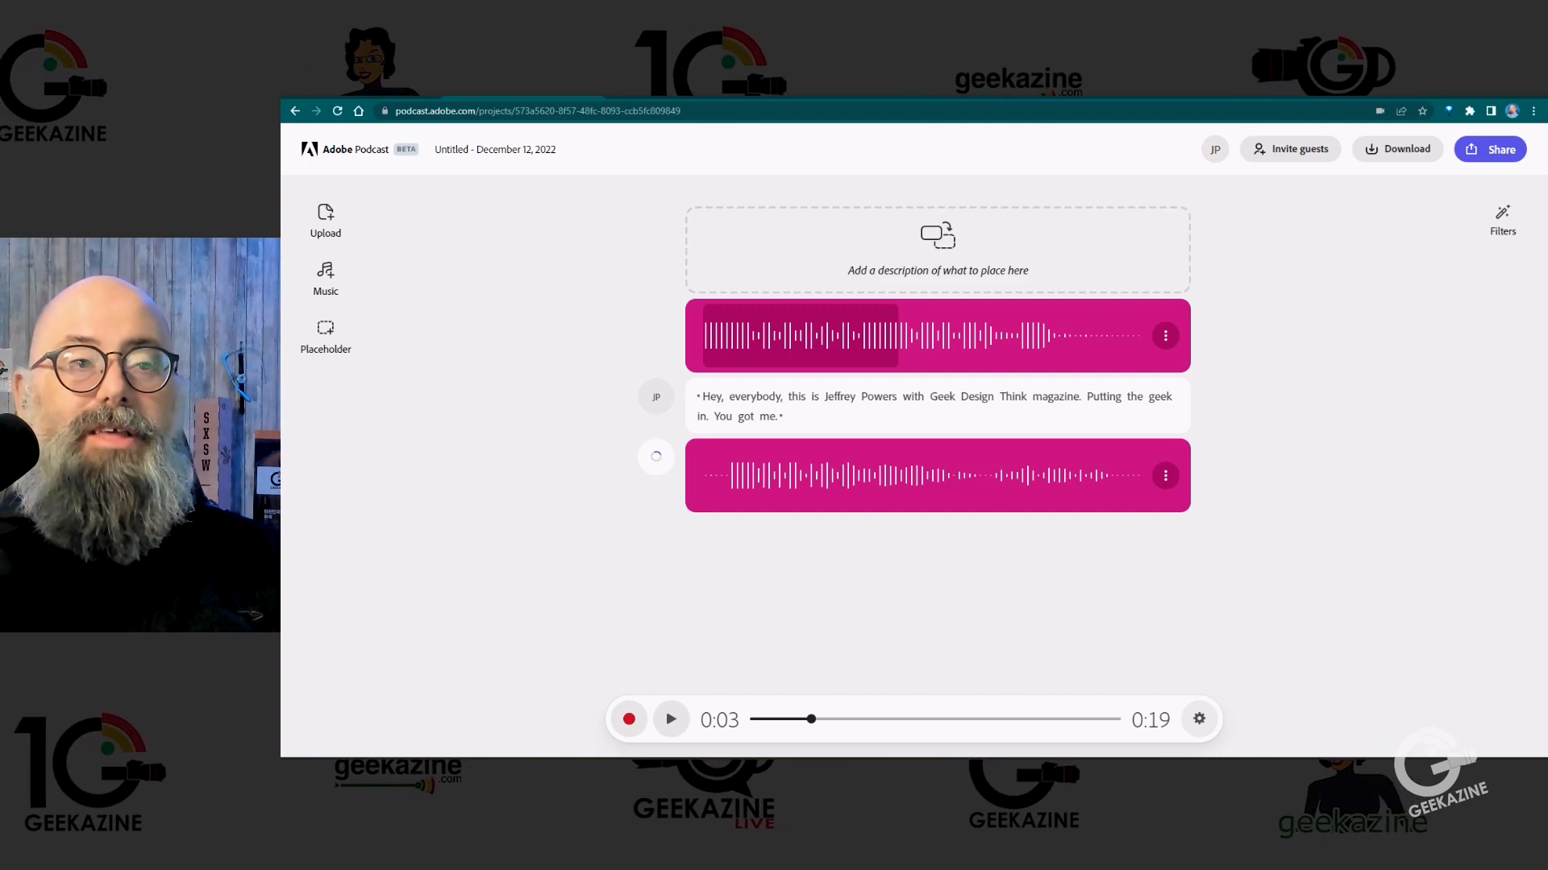
Step: Set the intro music clip as background and play the project from the beginning
click(1164, 336)
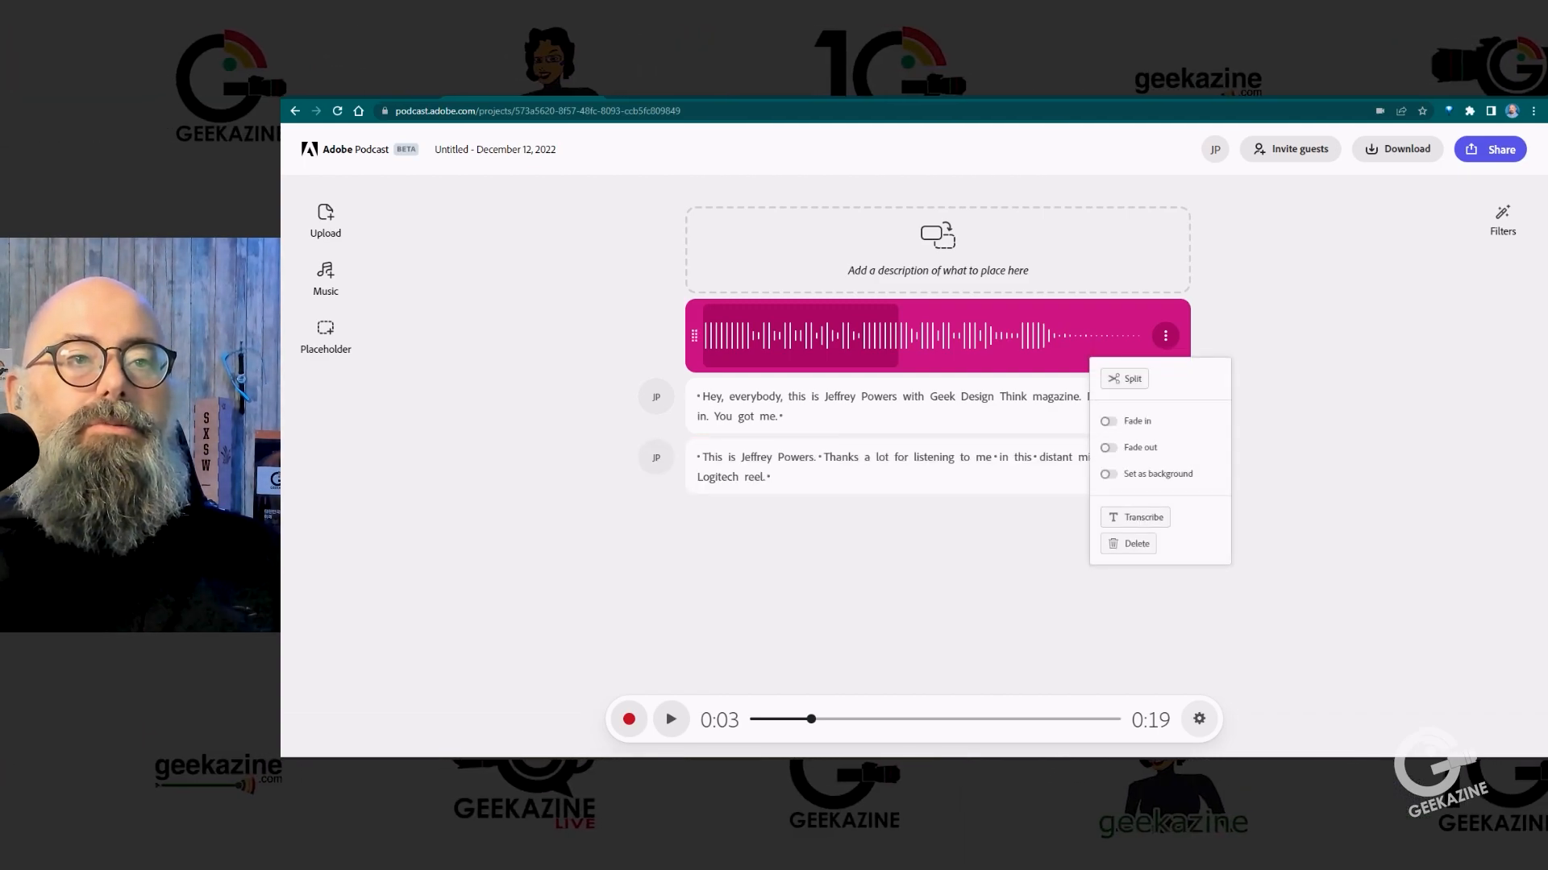
click(1109, 474)
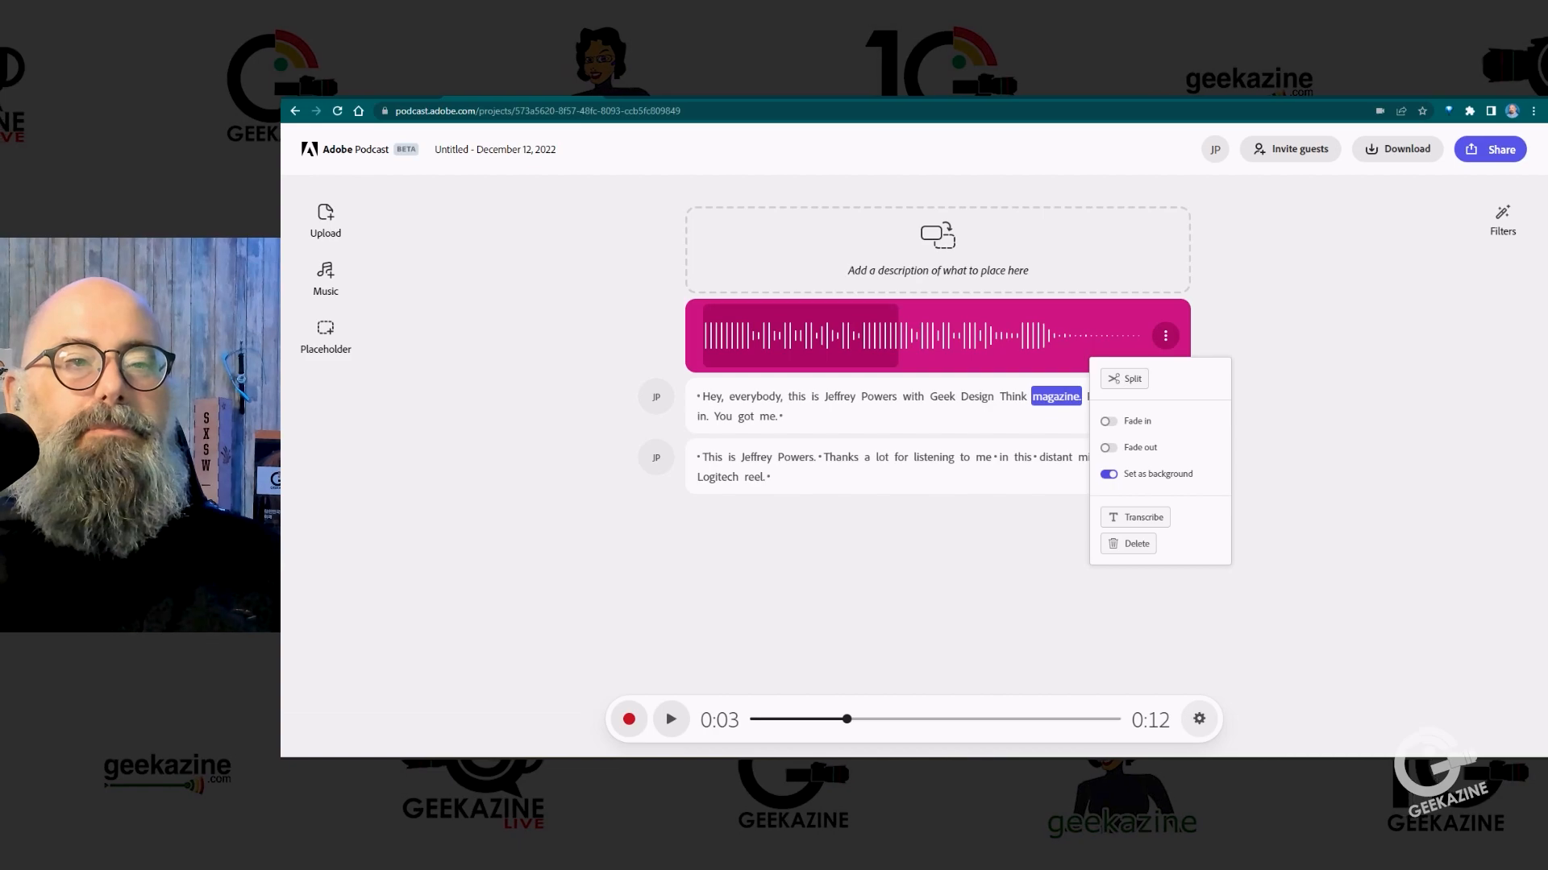
key(Escape)
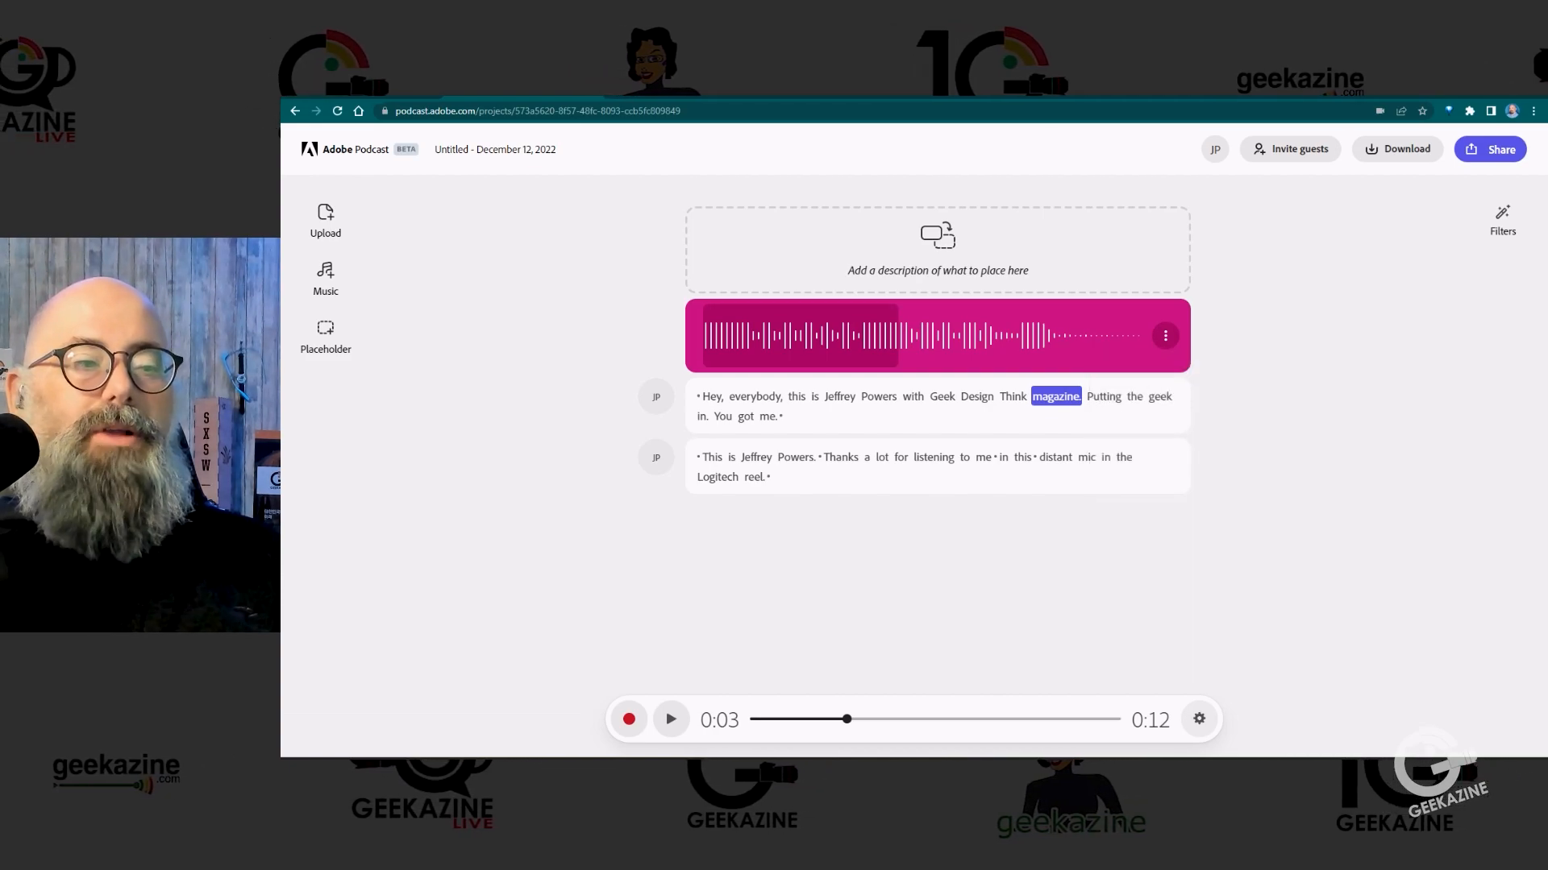
drag(847, 719, 749, 719)
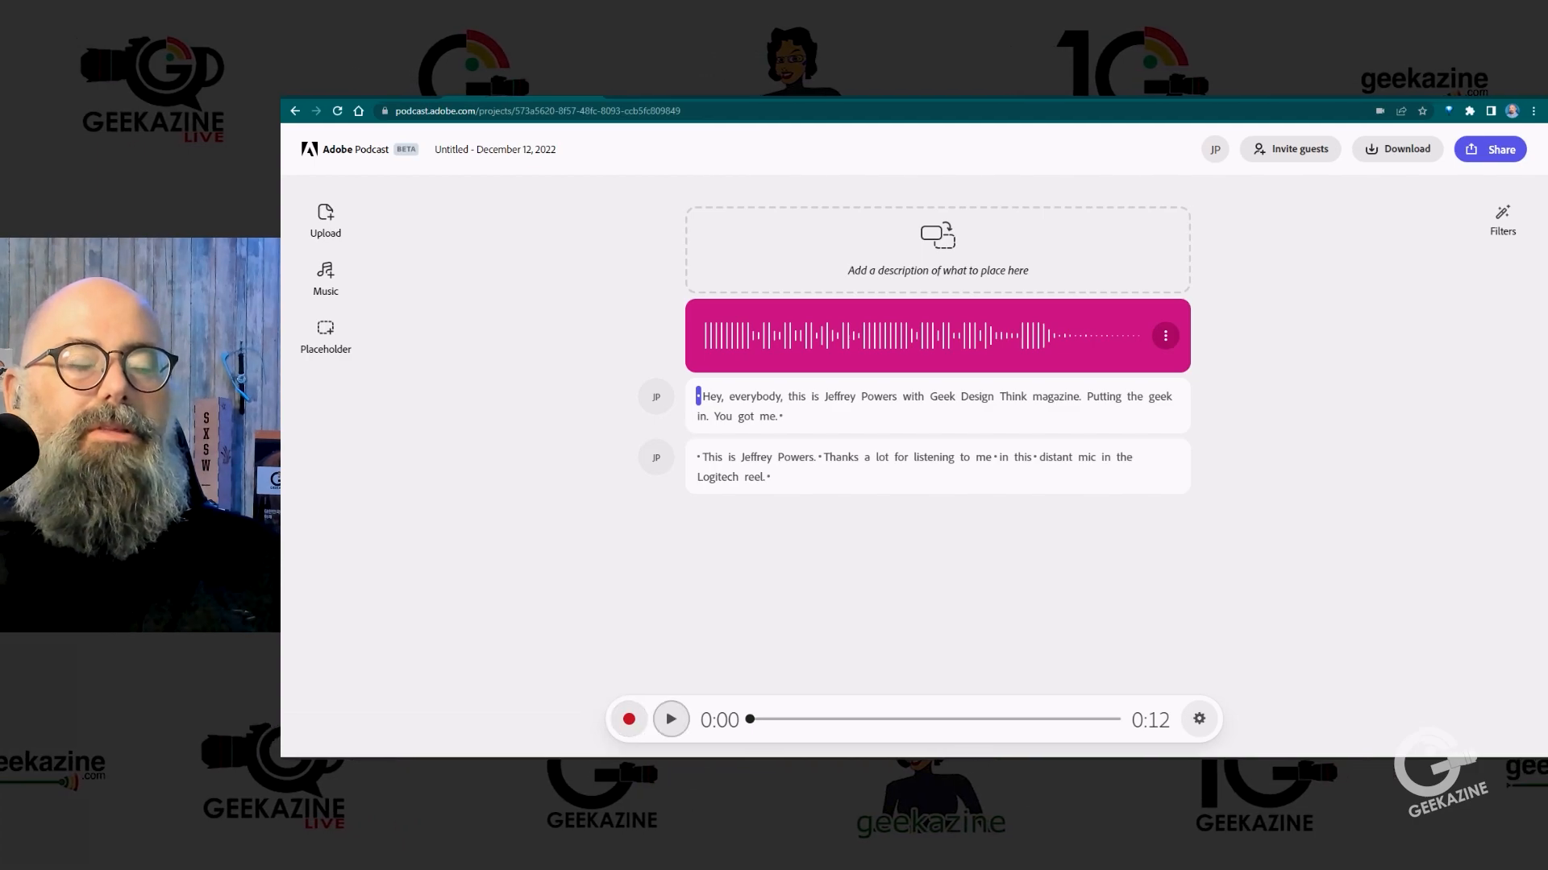
click(671, 719)
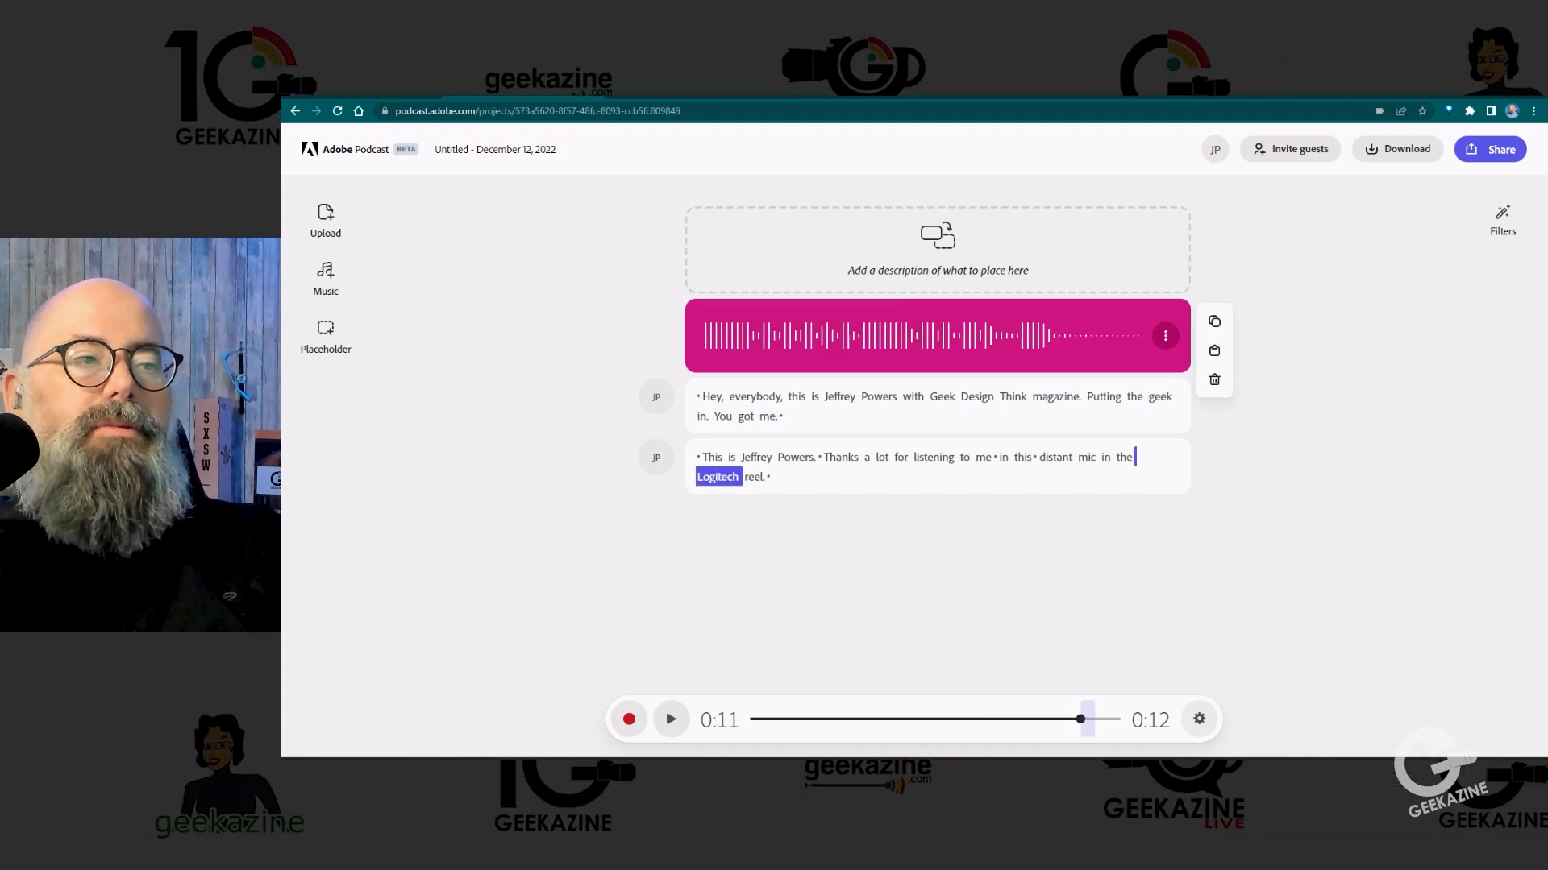
Step: Delete the whole second spoken clip, from "This is" to "Logitech reel", through its transcript text
click(698, 457)
click(717, 478)
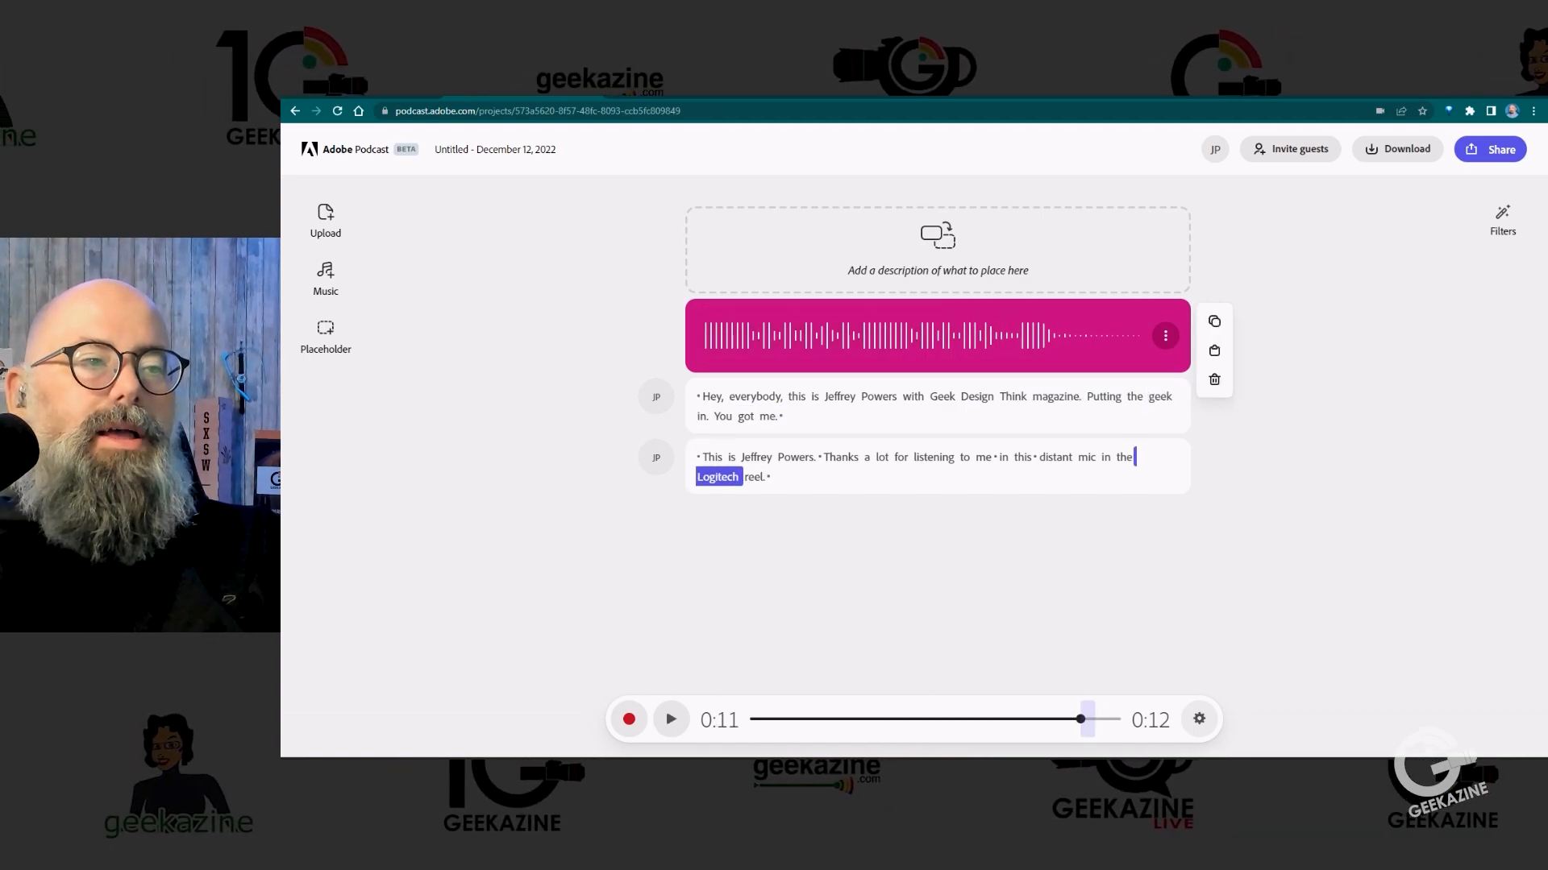
drag(698, 457, 768, 478)
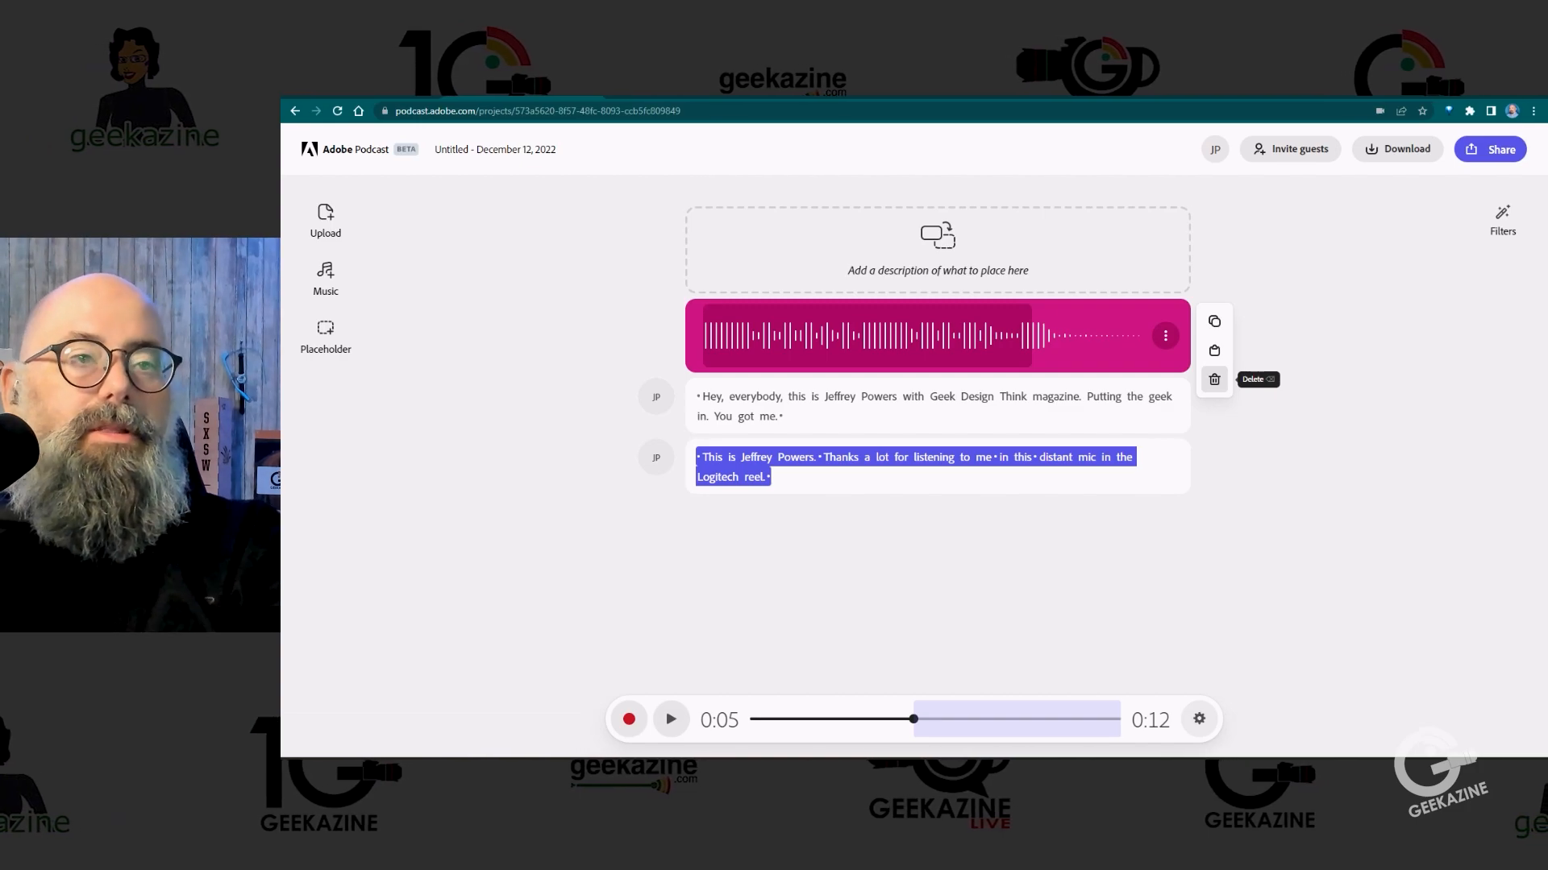
click(1213, 378)
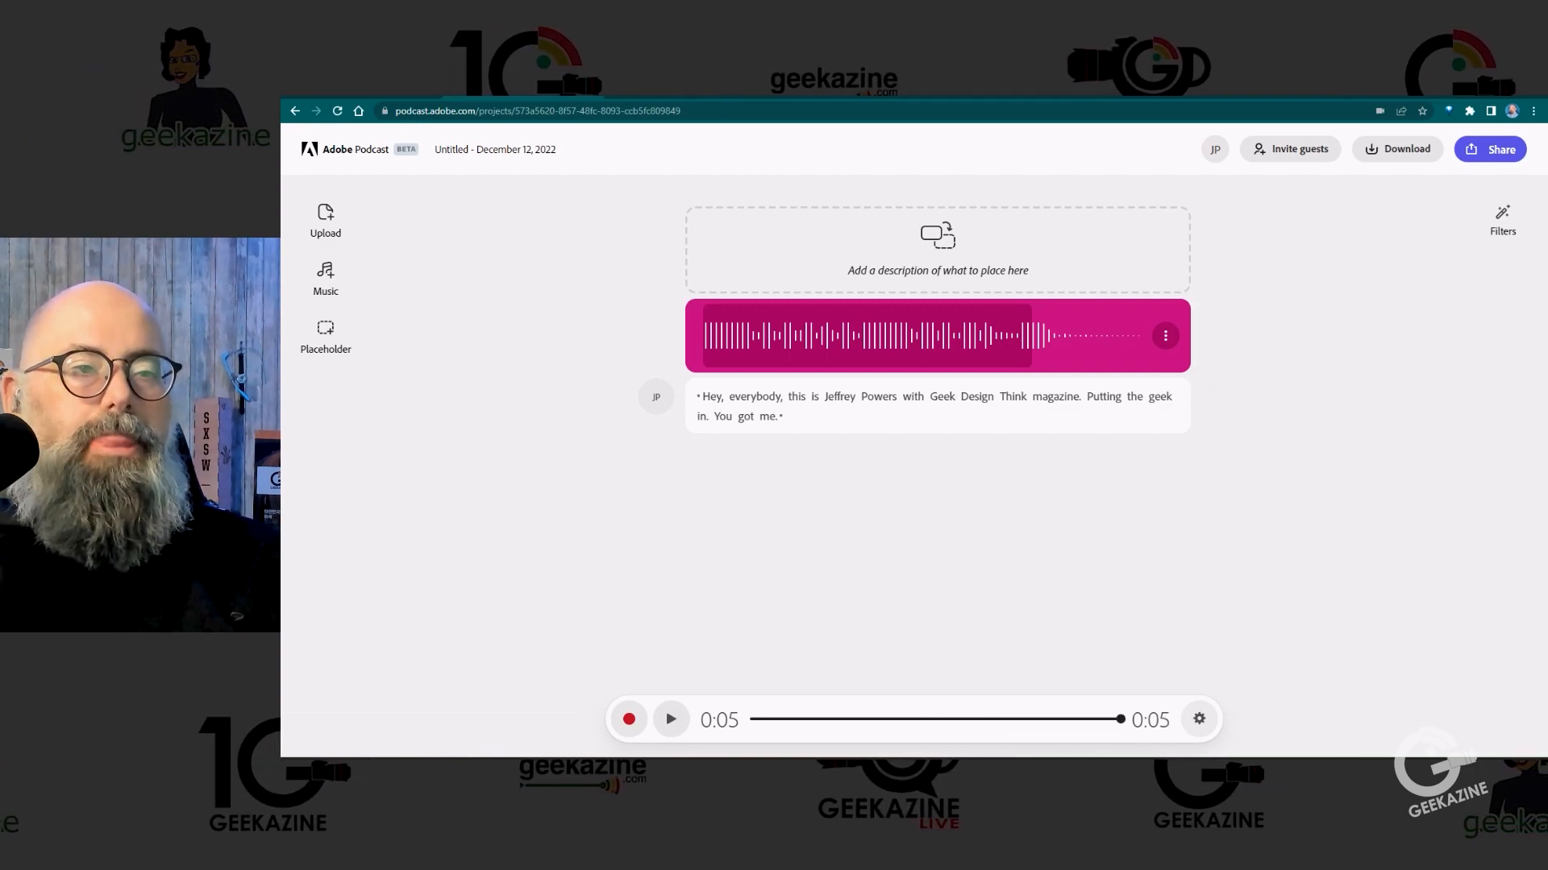
Step: Record another spoken clip below the greeting and review its playback and the speech filters
click(629, 719)
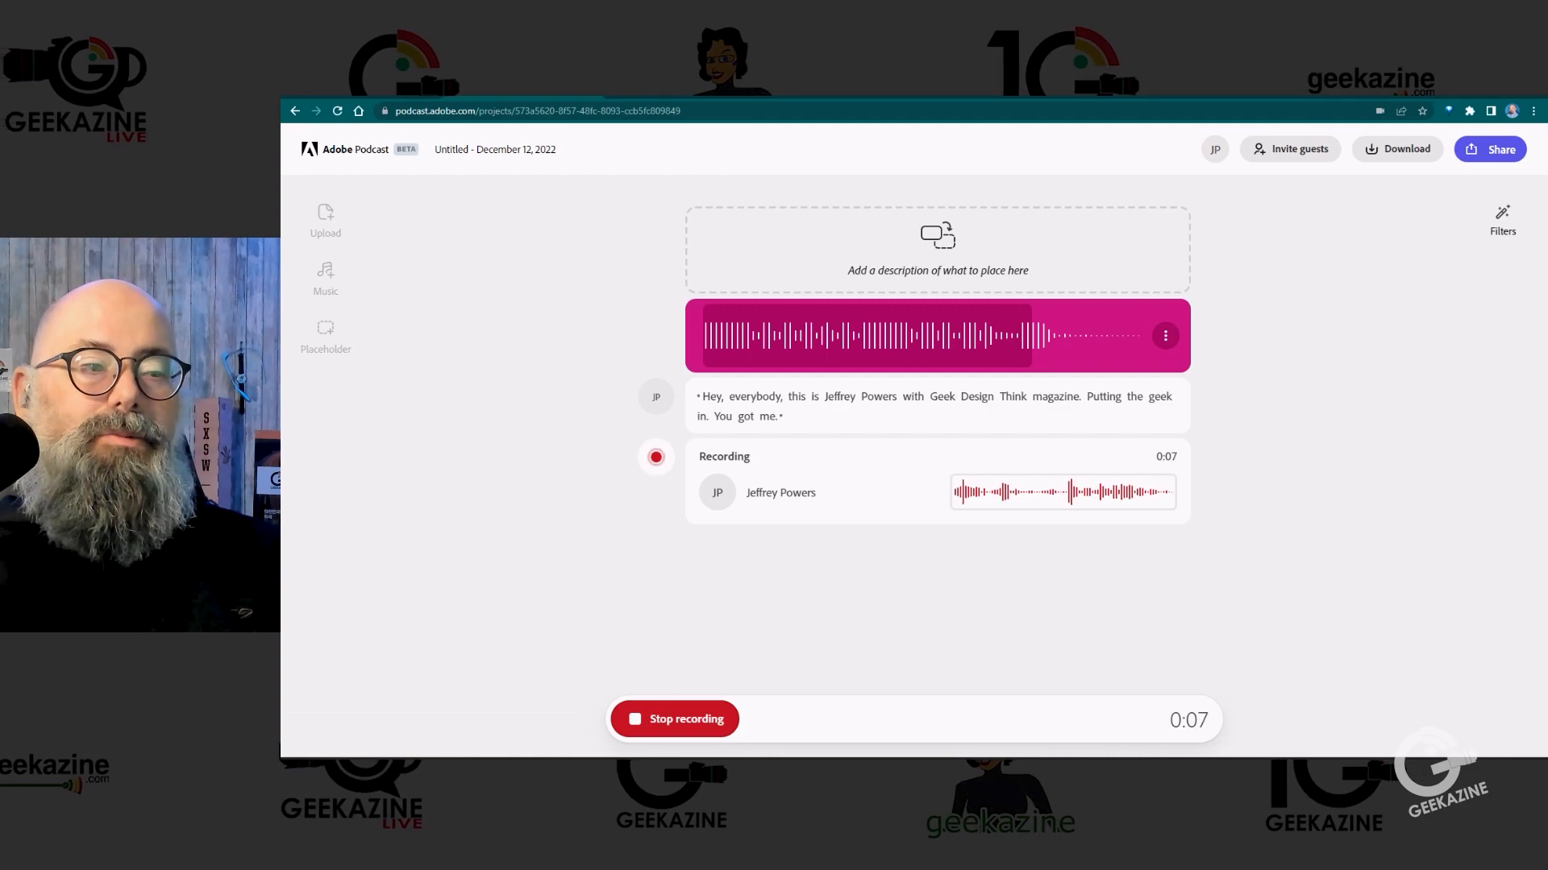
click(675, 719)
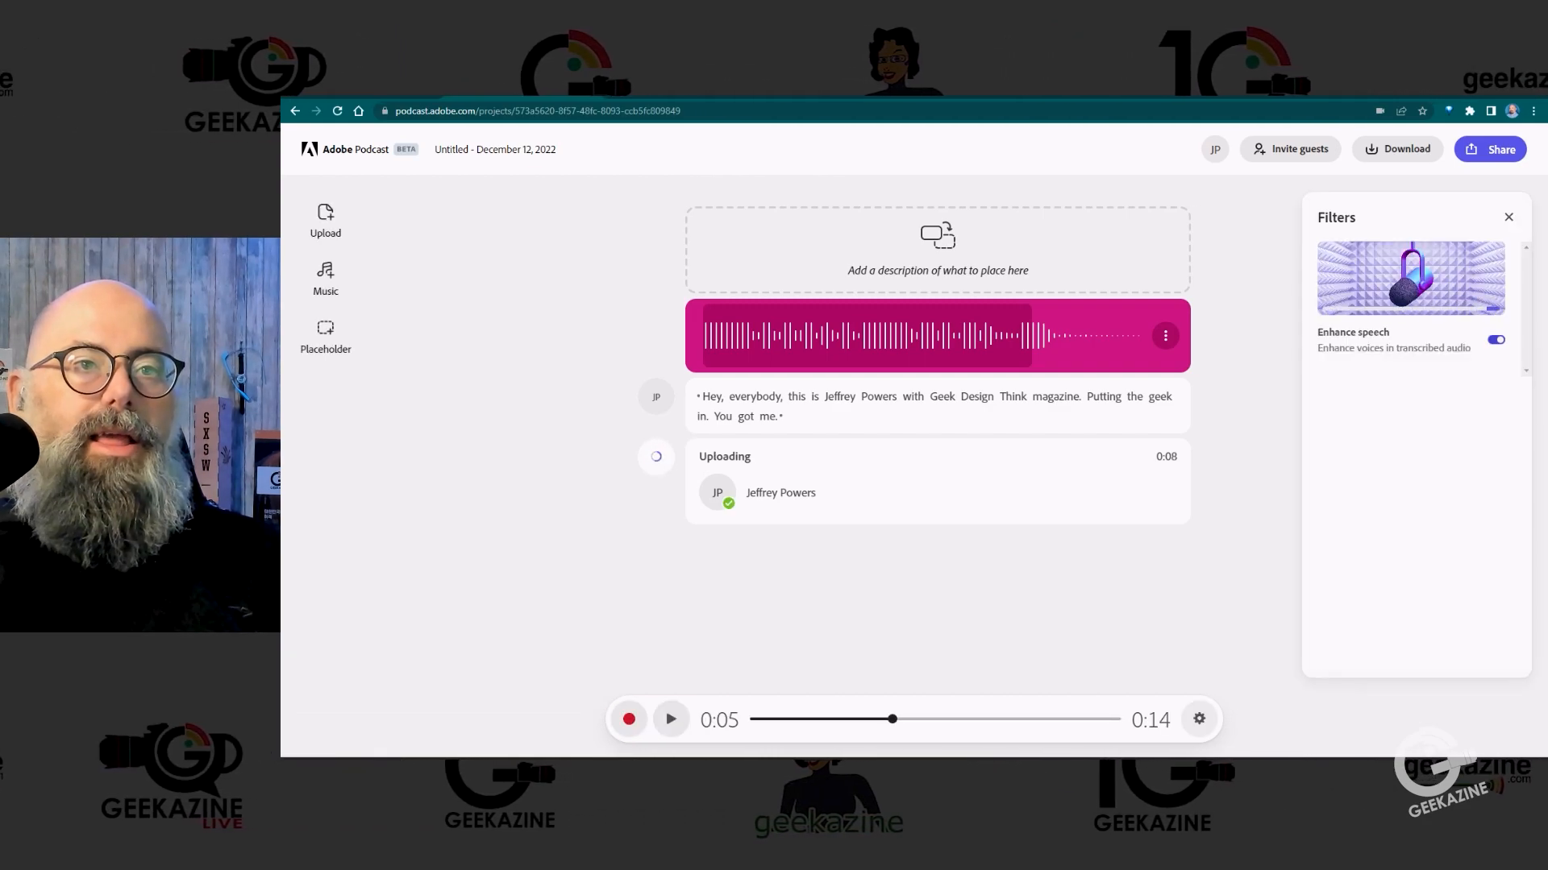
click(1508, 217)
click(671, 719)
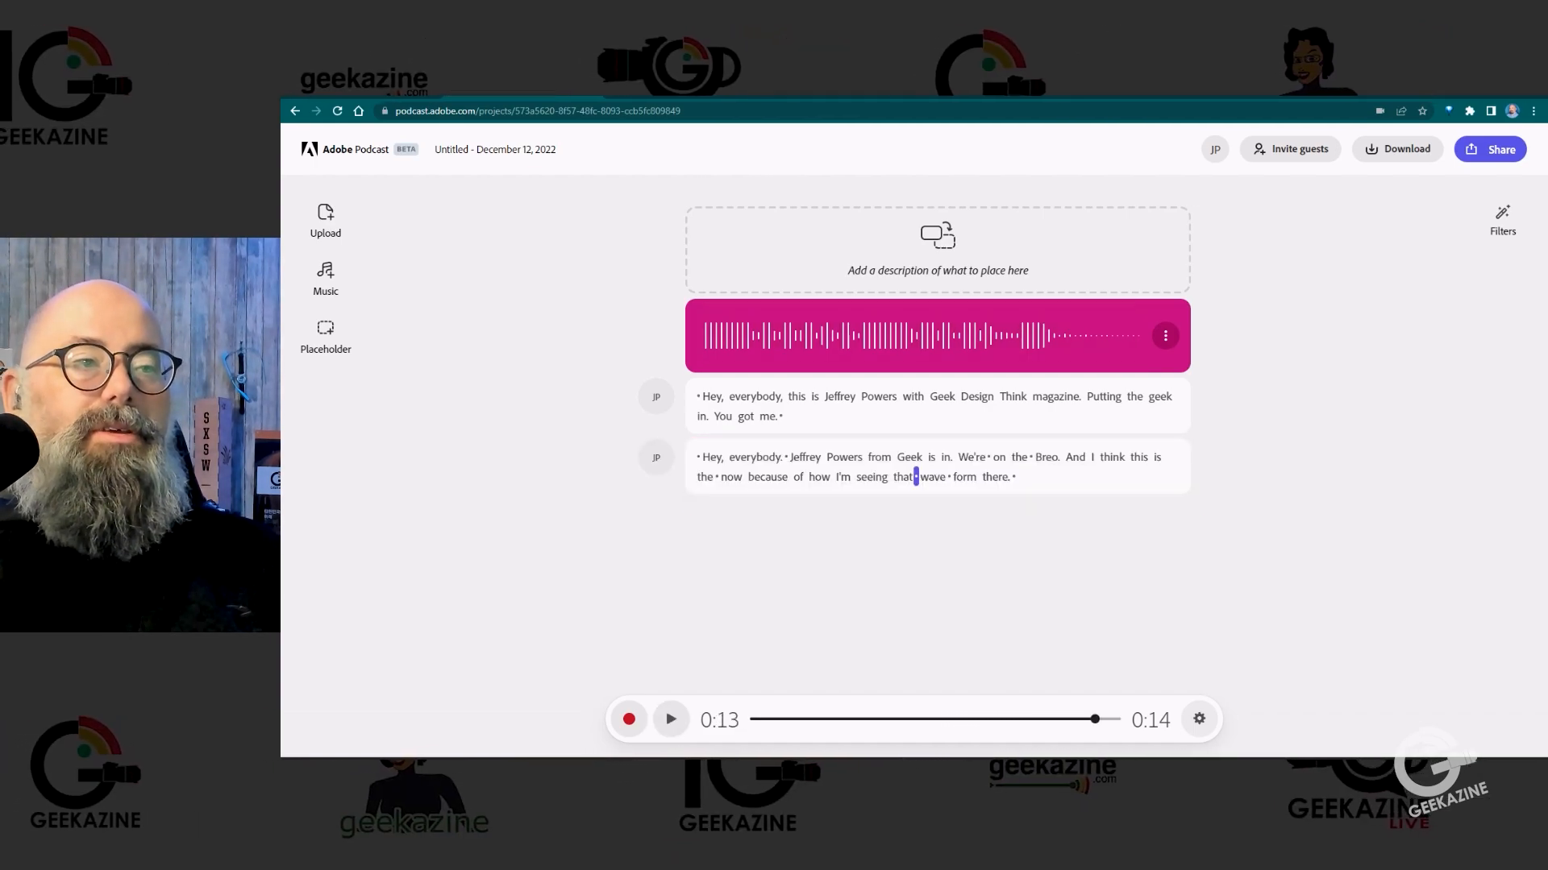
click(714, 457)
click(1502, 221)
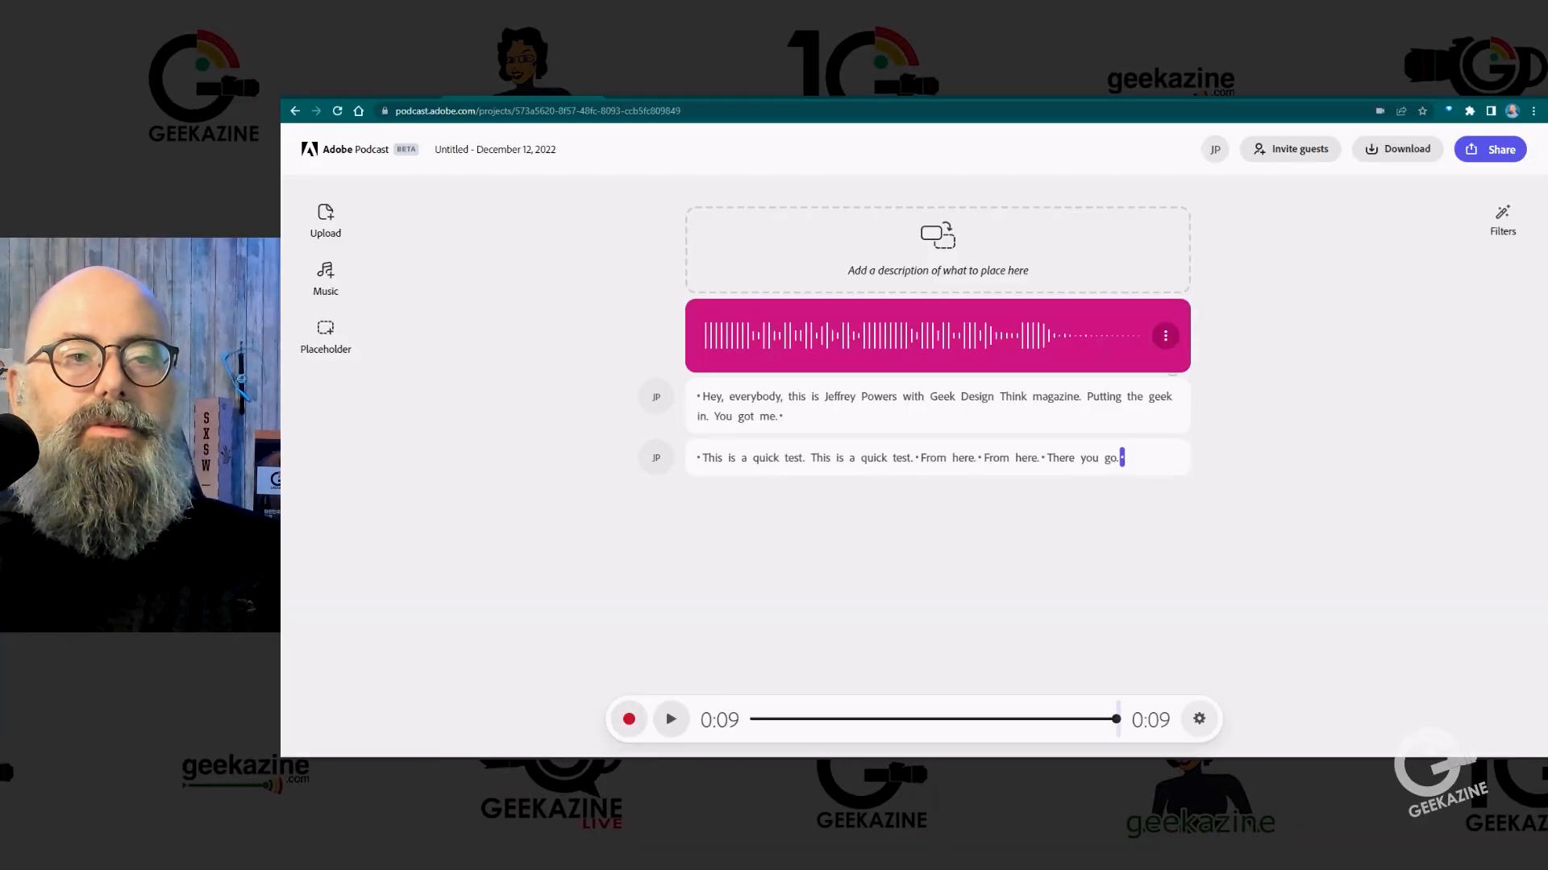
Step: Replace the "This is a quick test" clip with a new spoken recording about Peter Piper and Sally, and play it
drag(1084, 458, 700, 458)
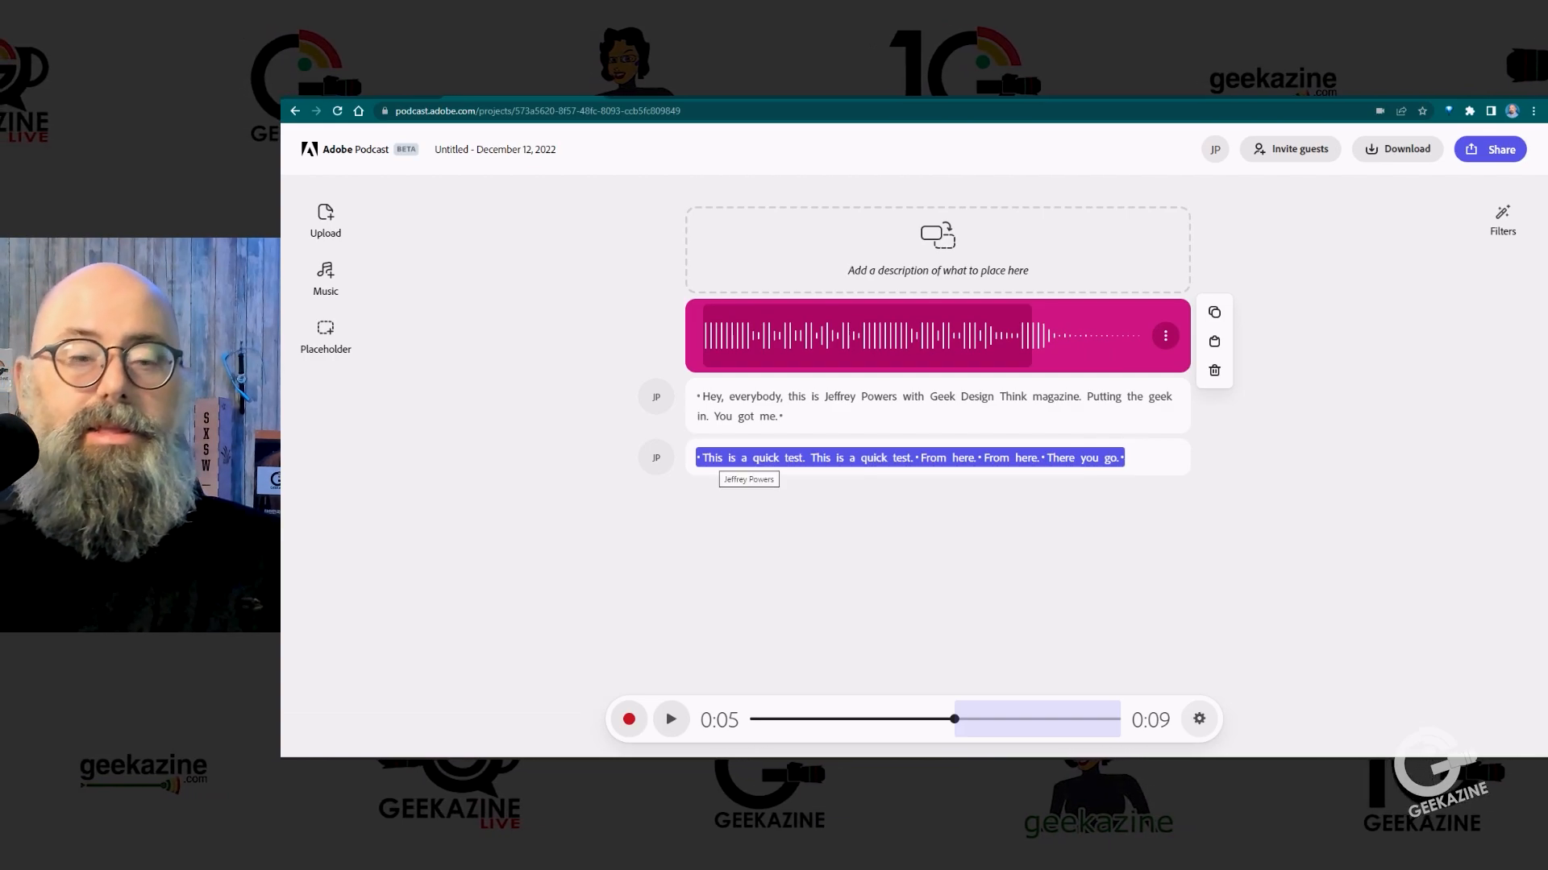
key(BackSpace)
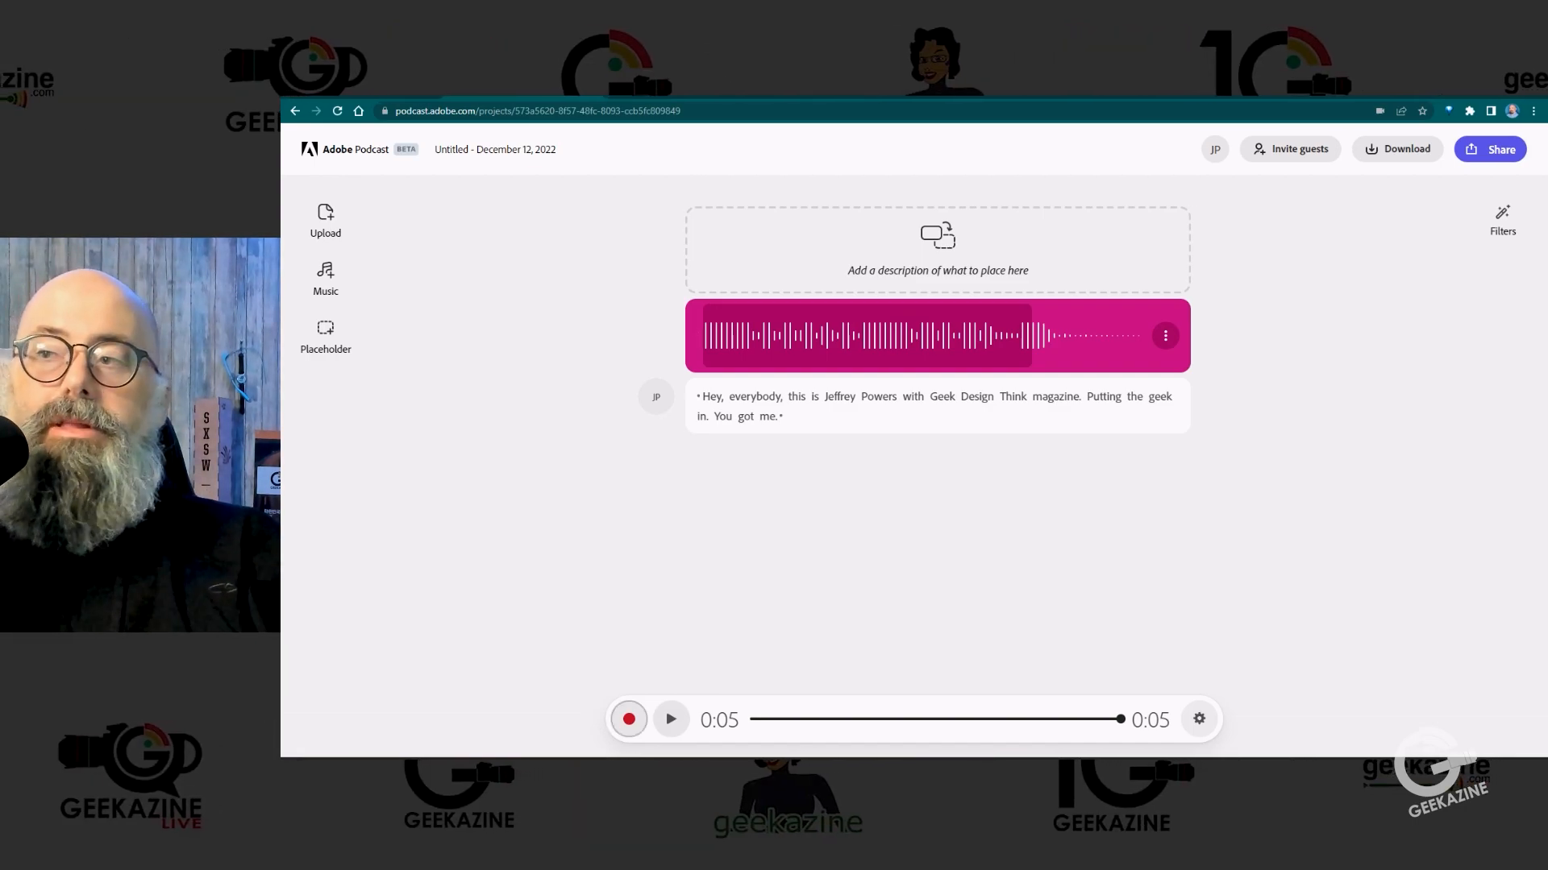
click(629, 719)
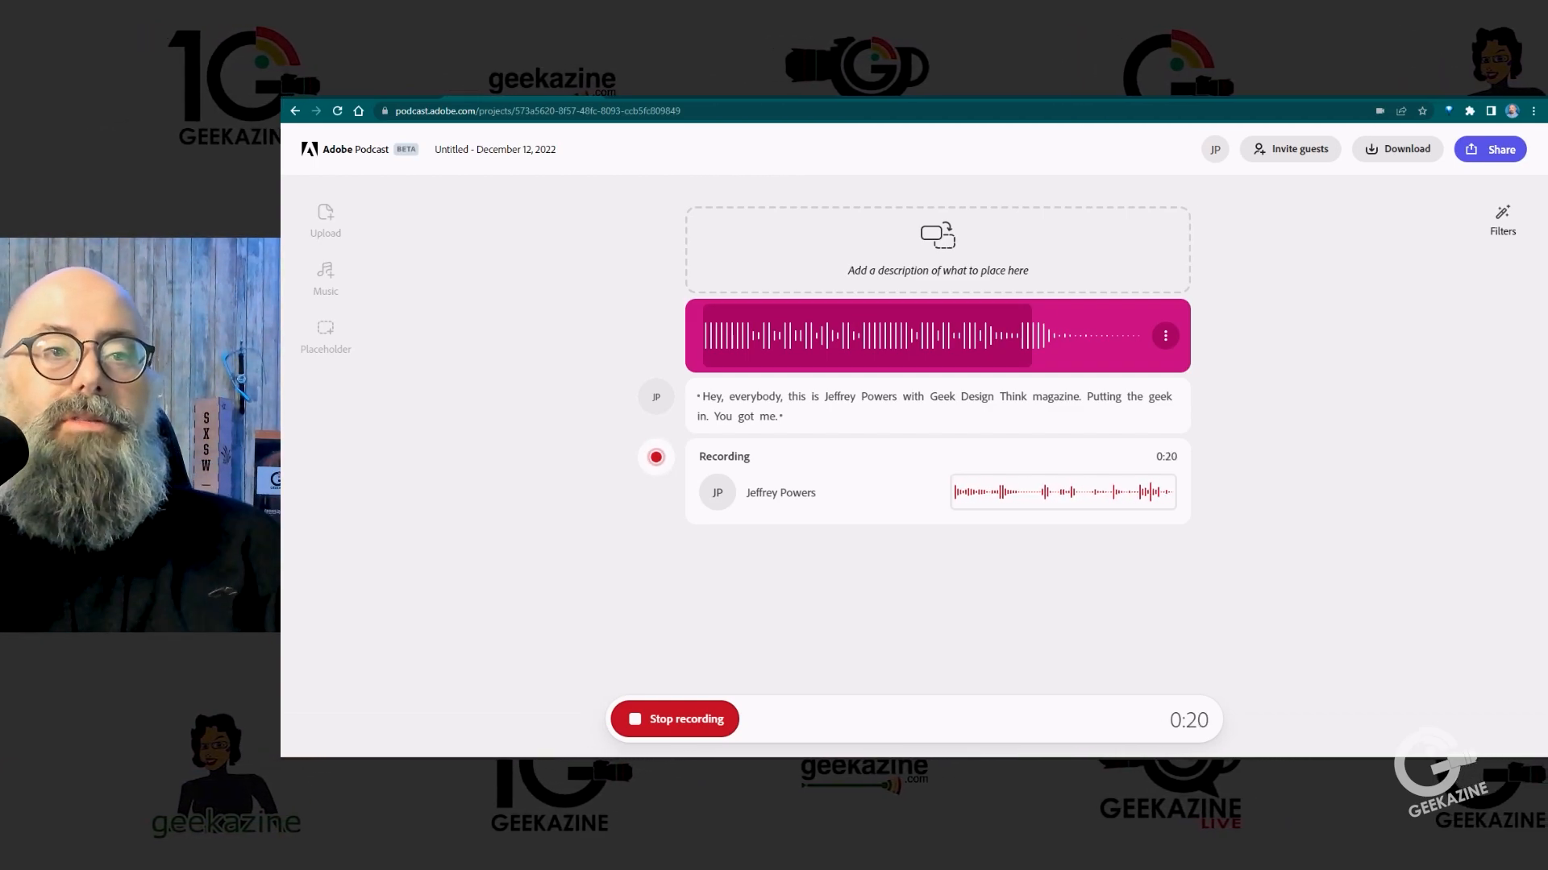
click(674, 719)
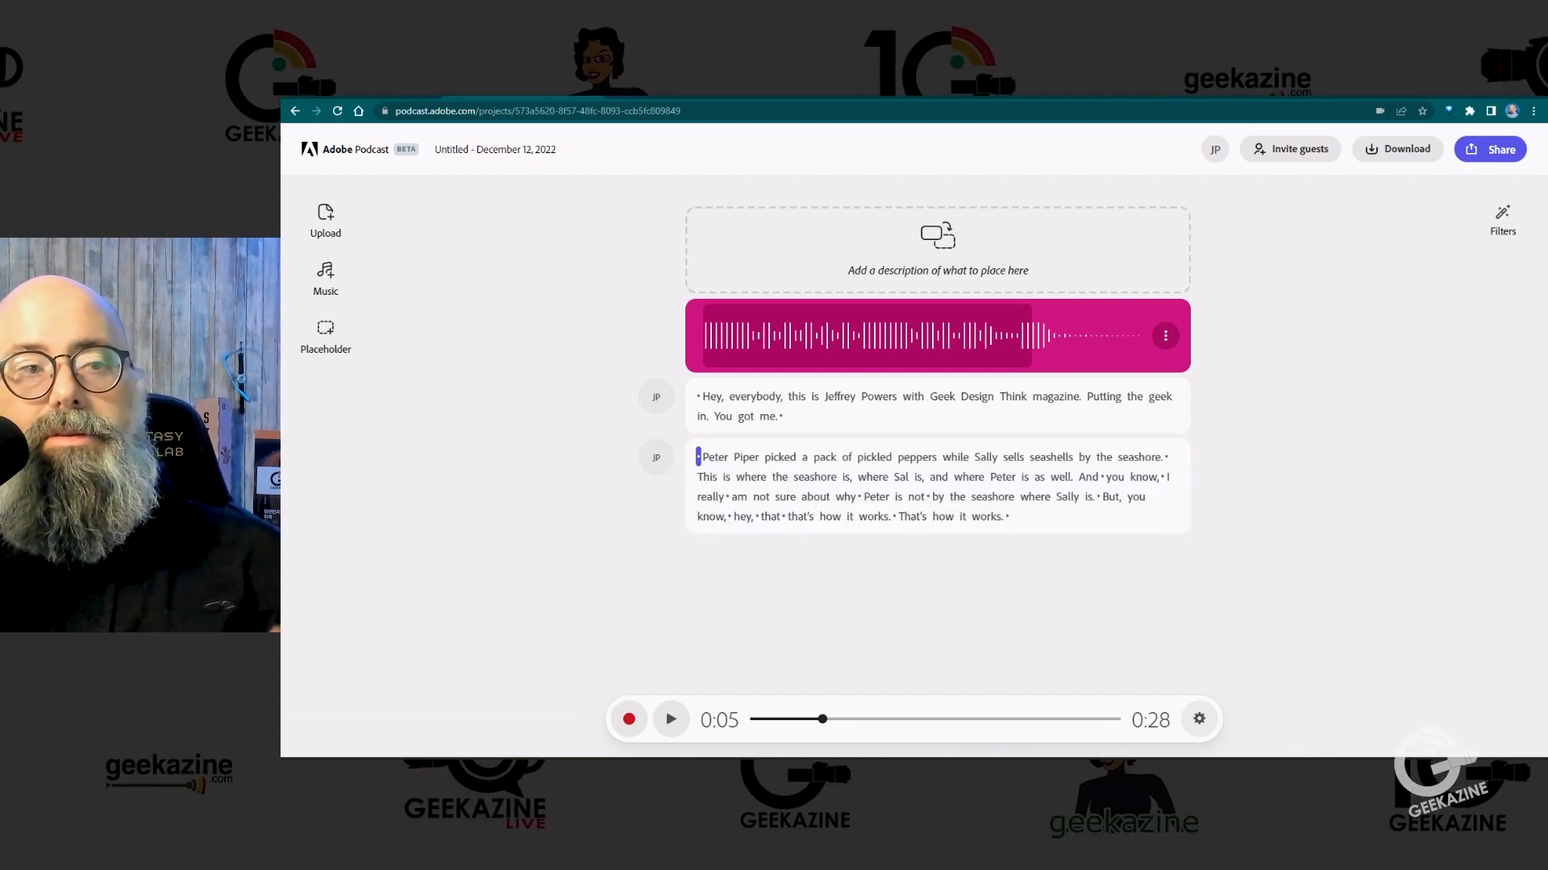
key(space)
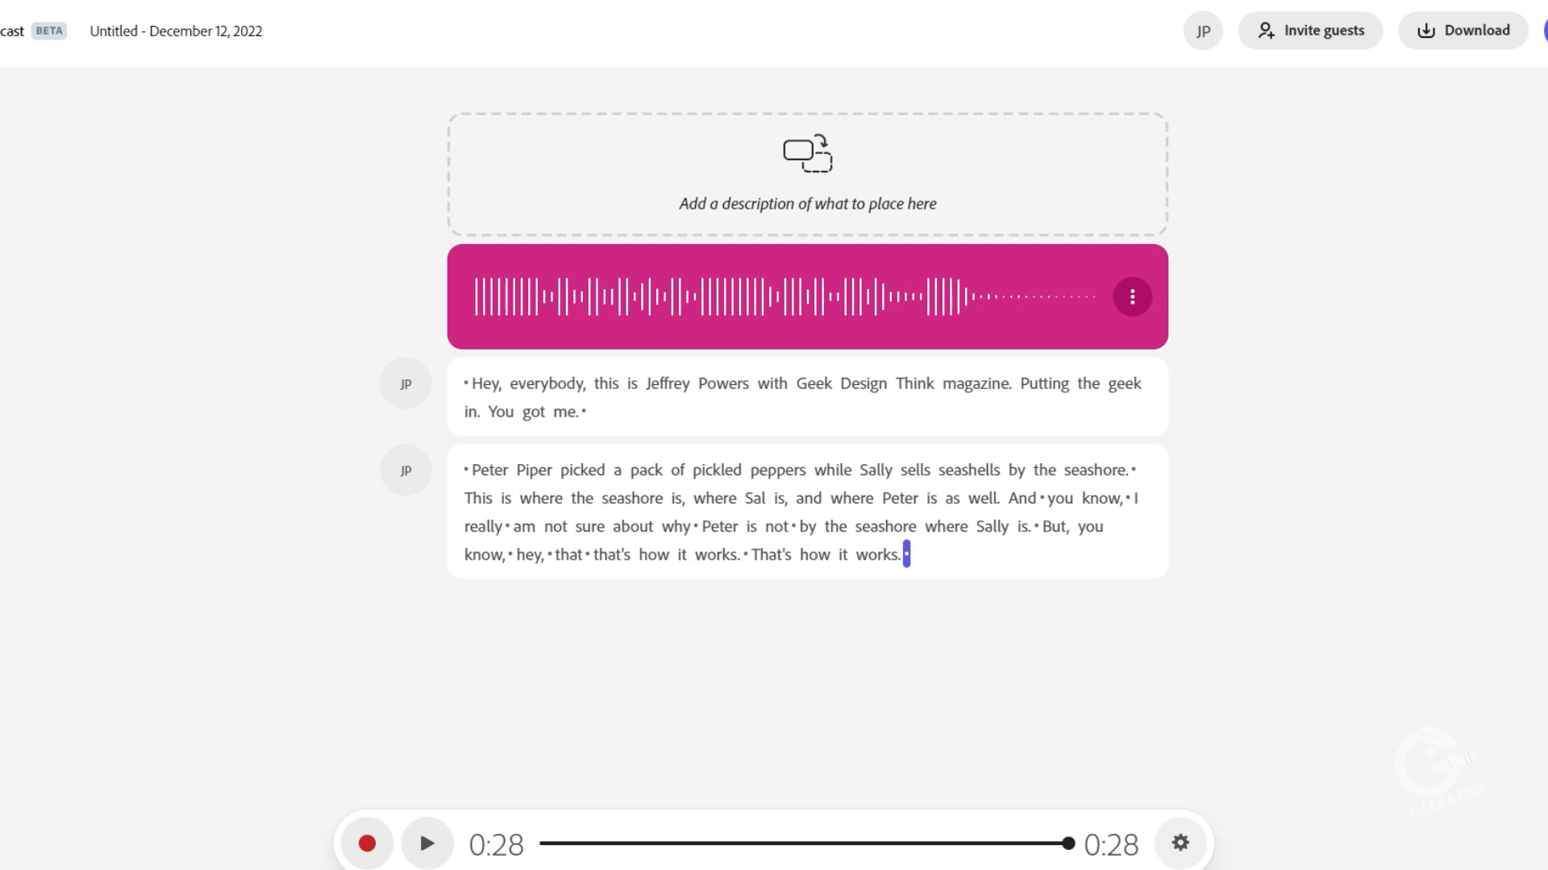
Step: Play the new clip from "seashore" and delete the stray word "that" before "that's how it works" in its transcript
click(885, 526)
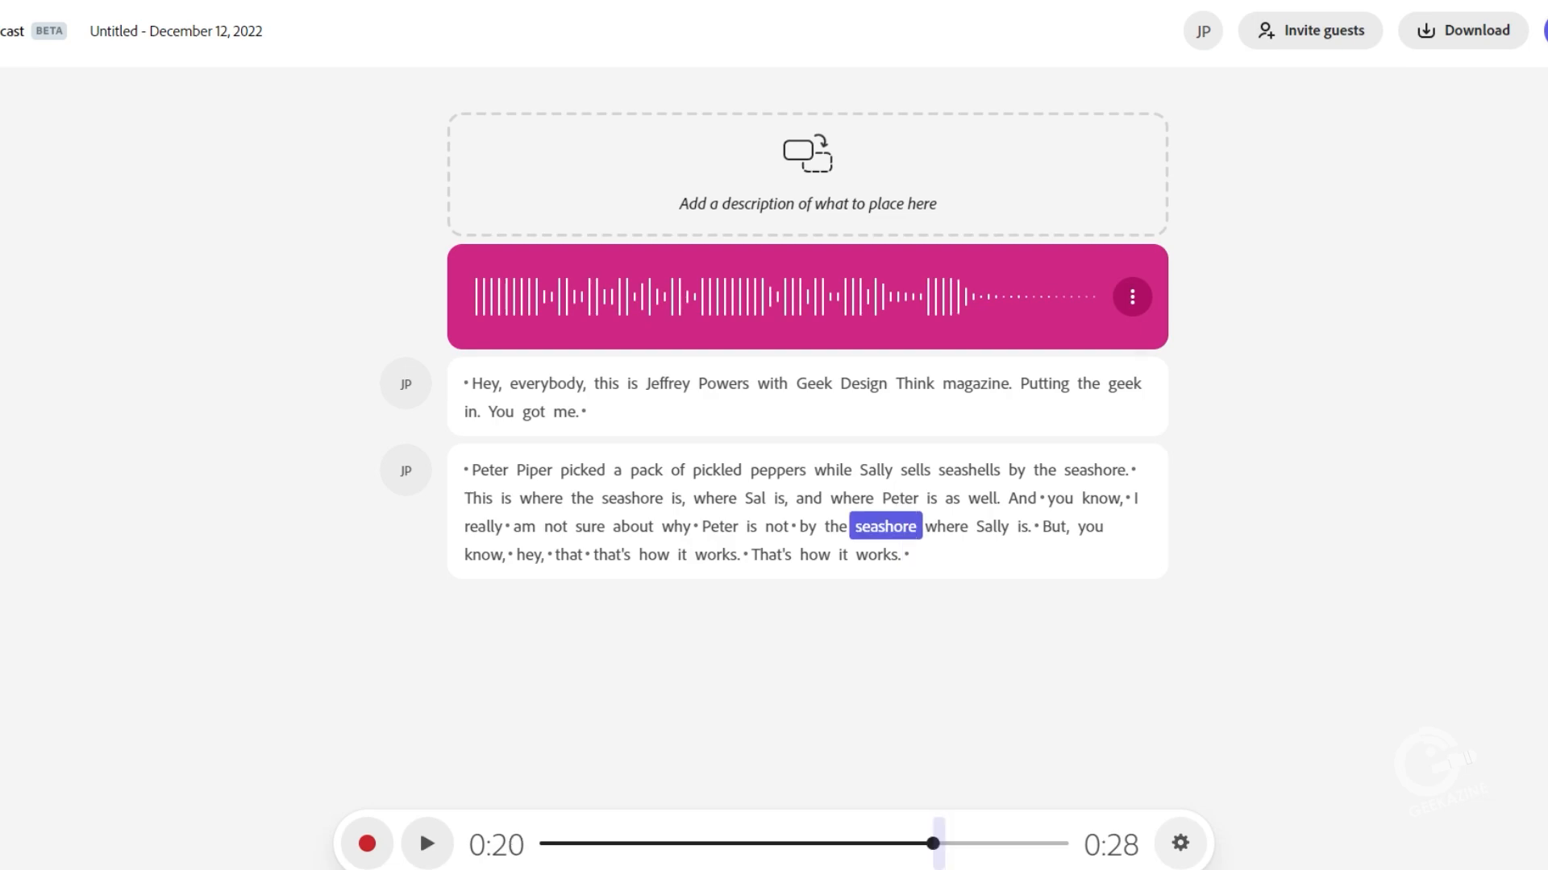
key(space)
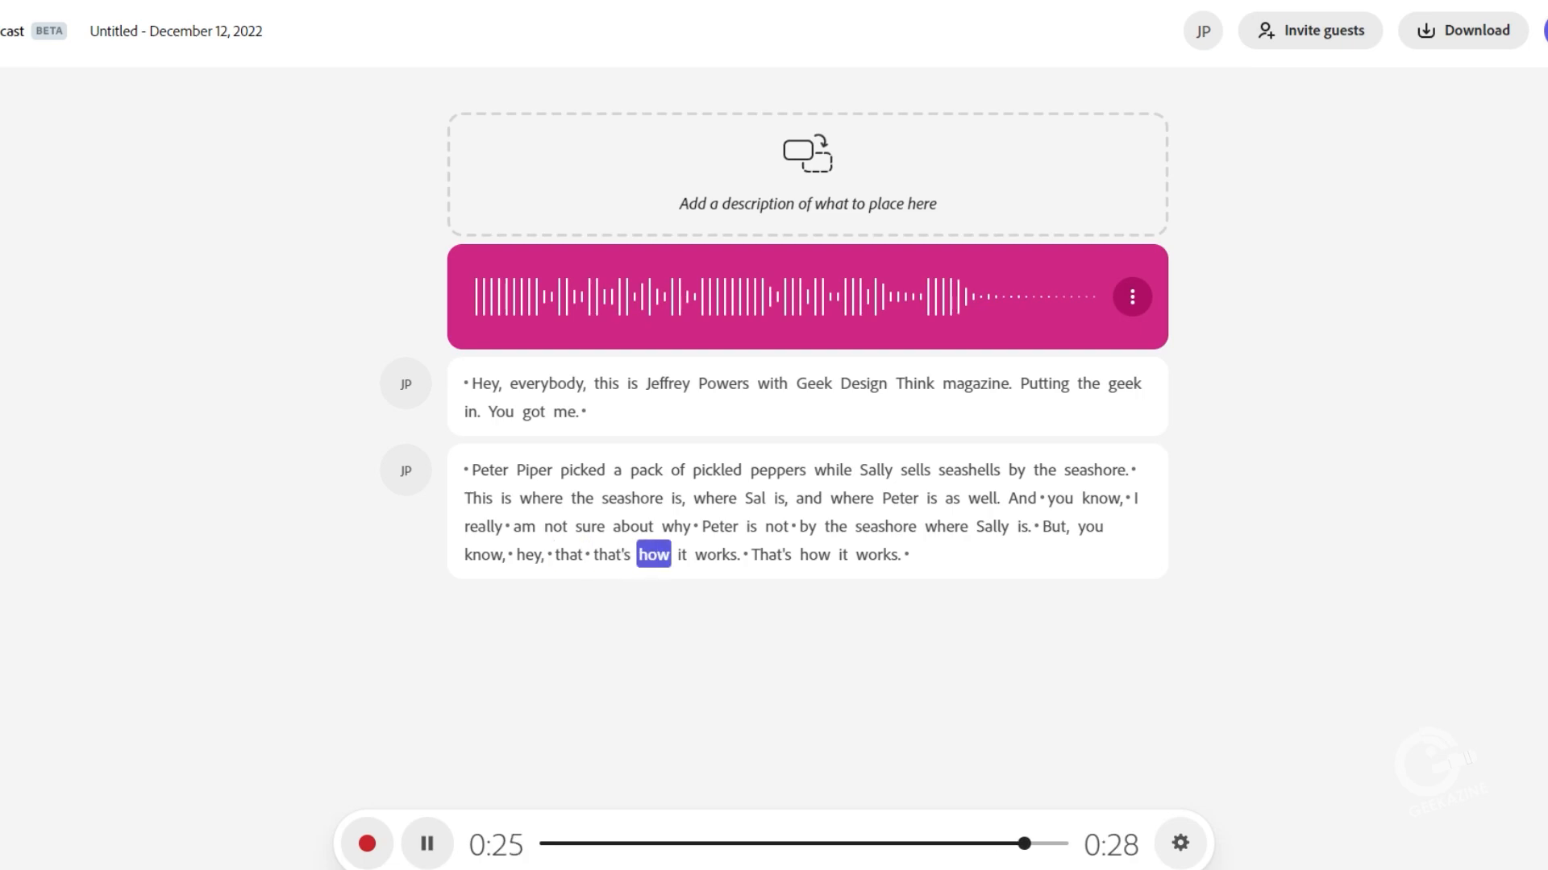
key(space)
click(568, 555)
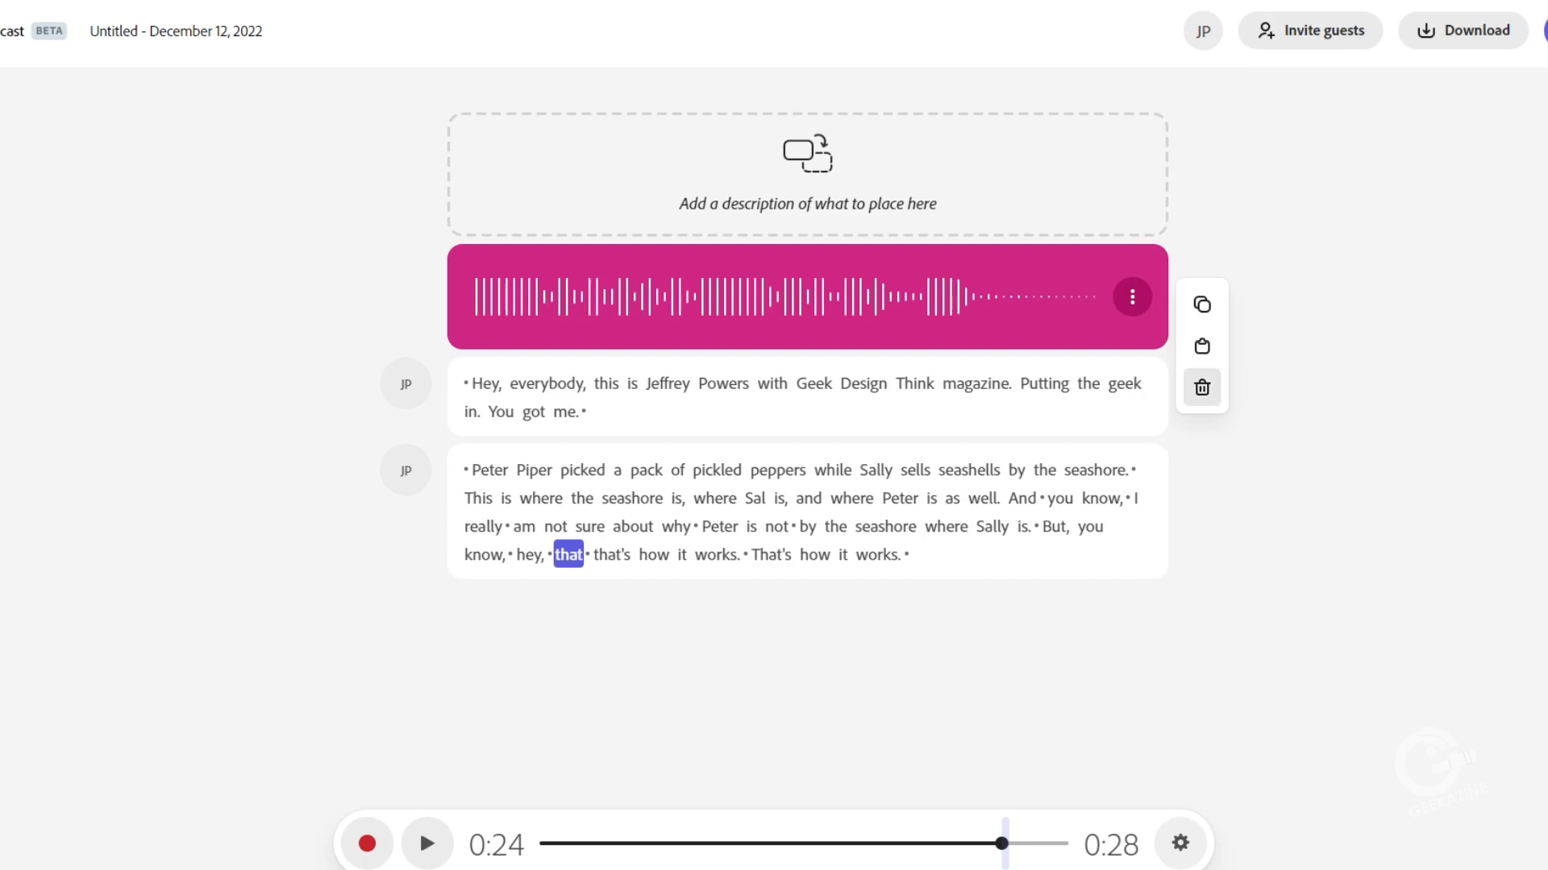
click(1202, 388)
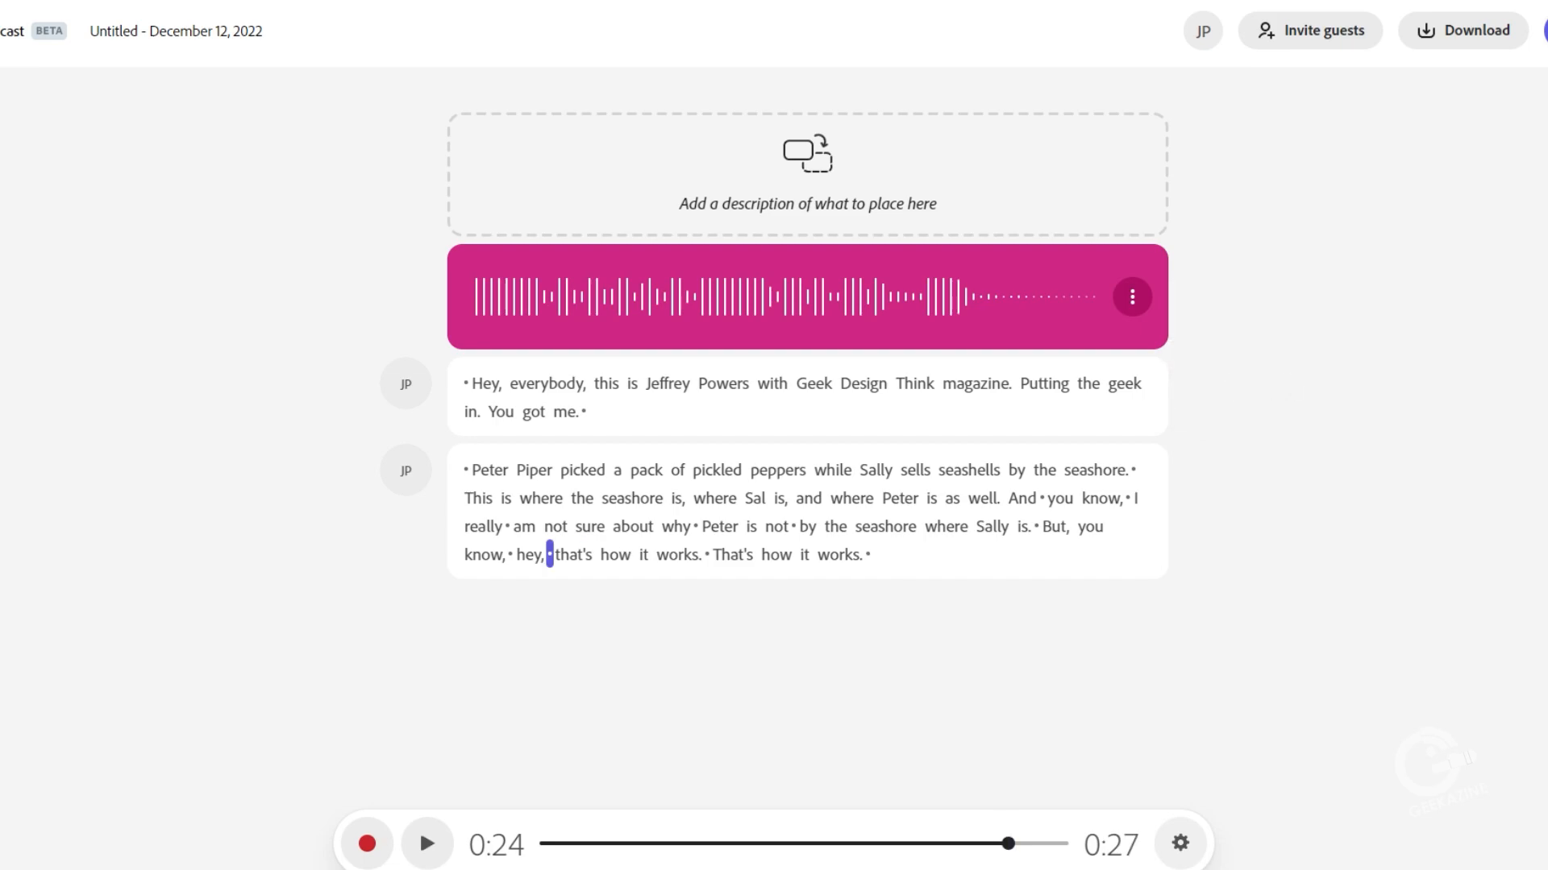
Step: Replay the clip from "seashore" and delete the pause between "hey," and "that's"
click(885, 526)
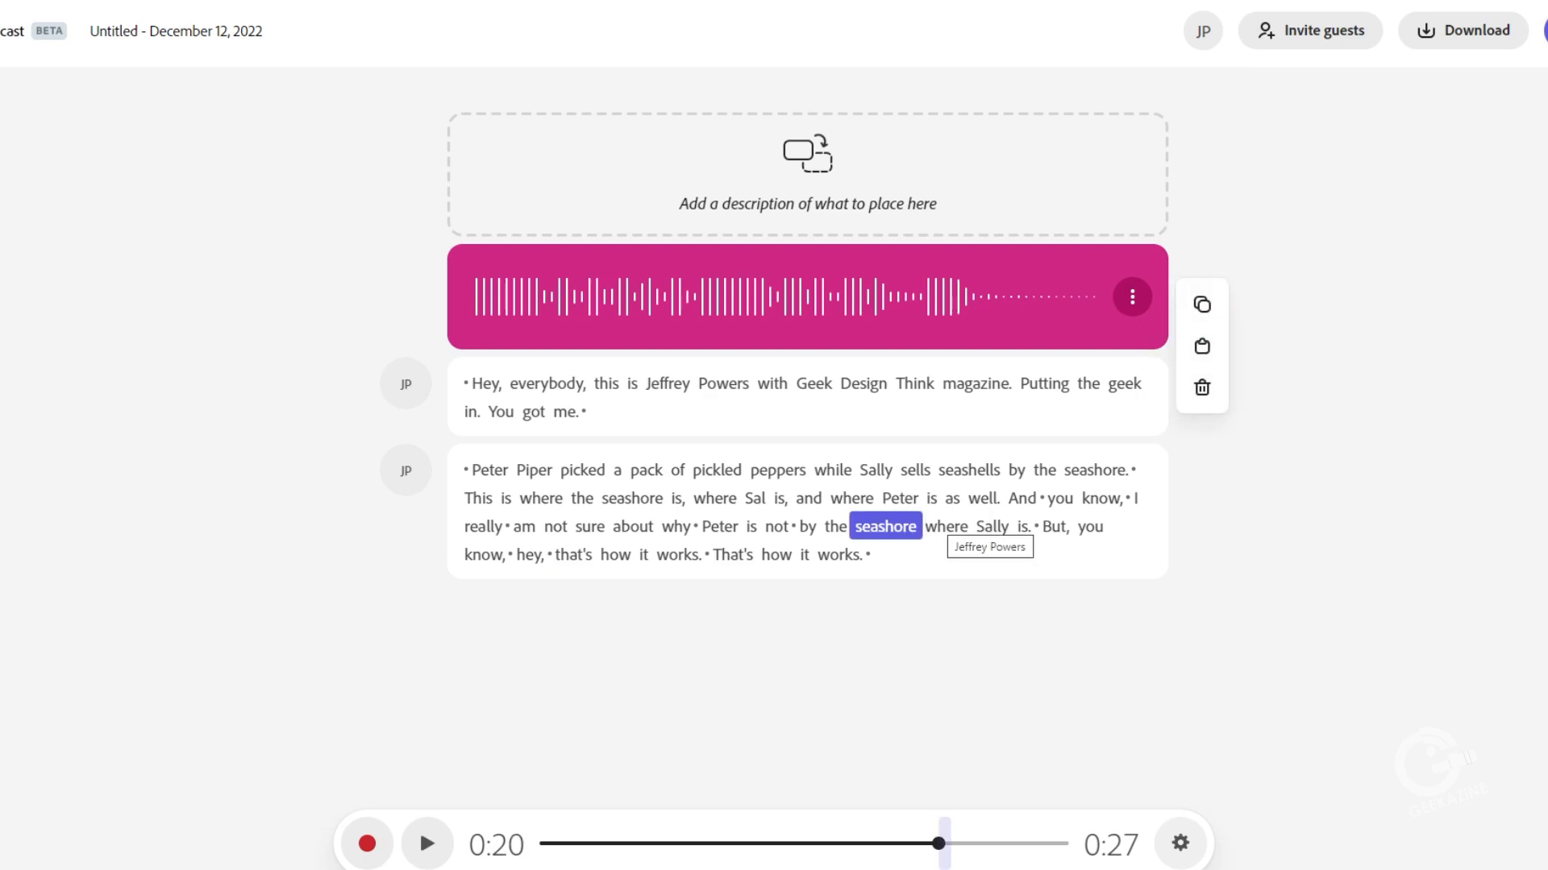
key(space)
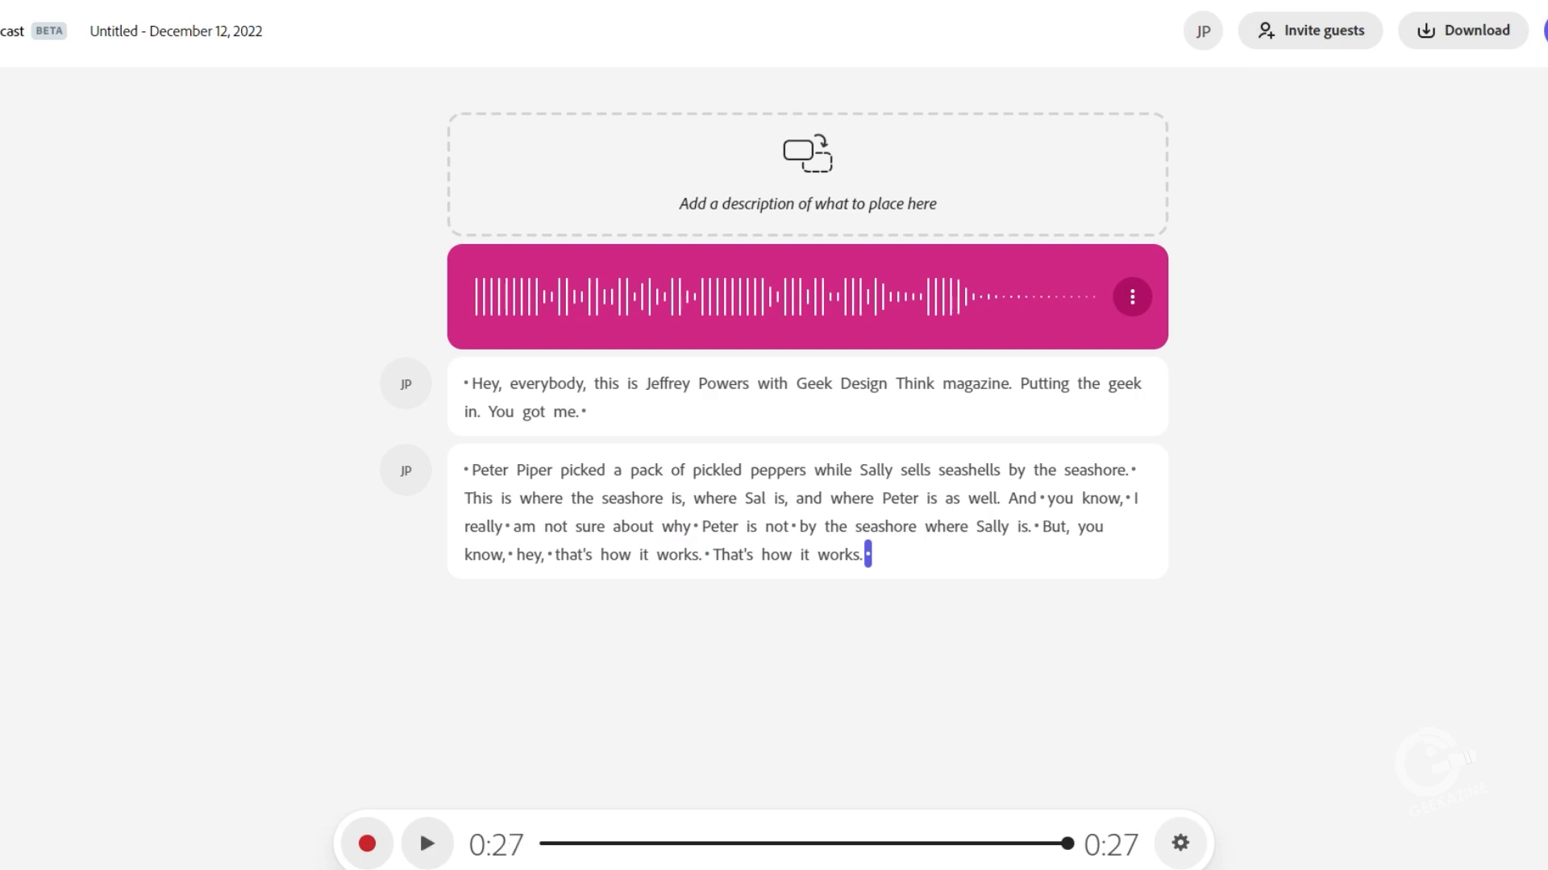
click(549, 554)
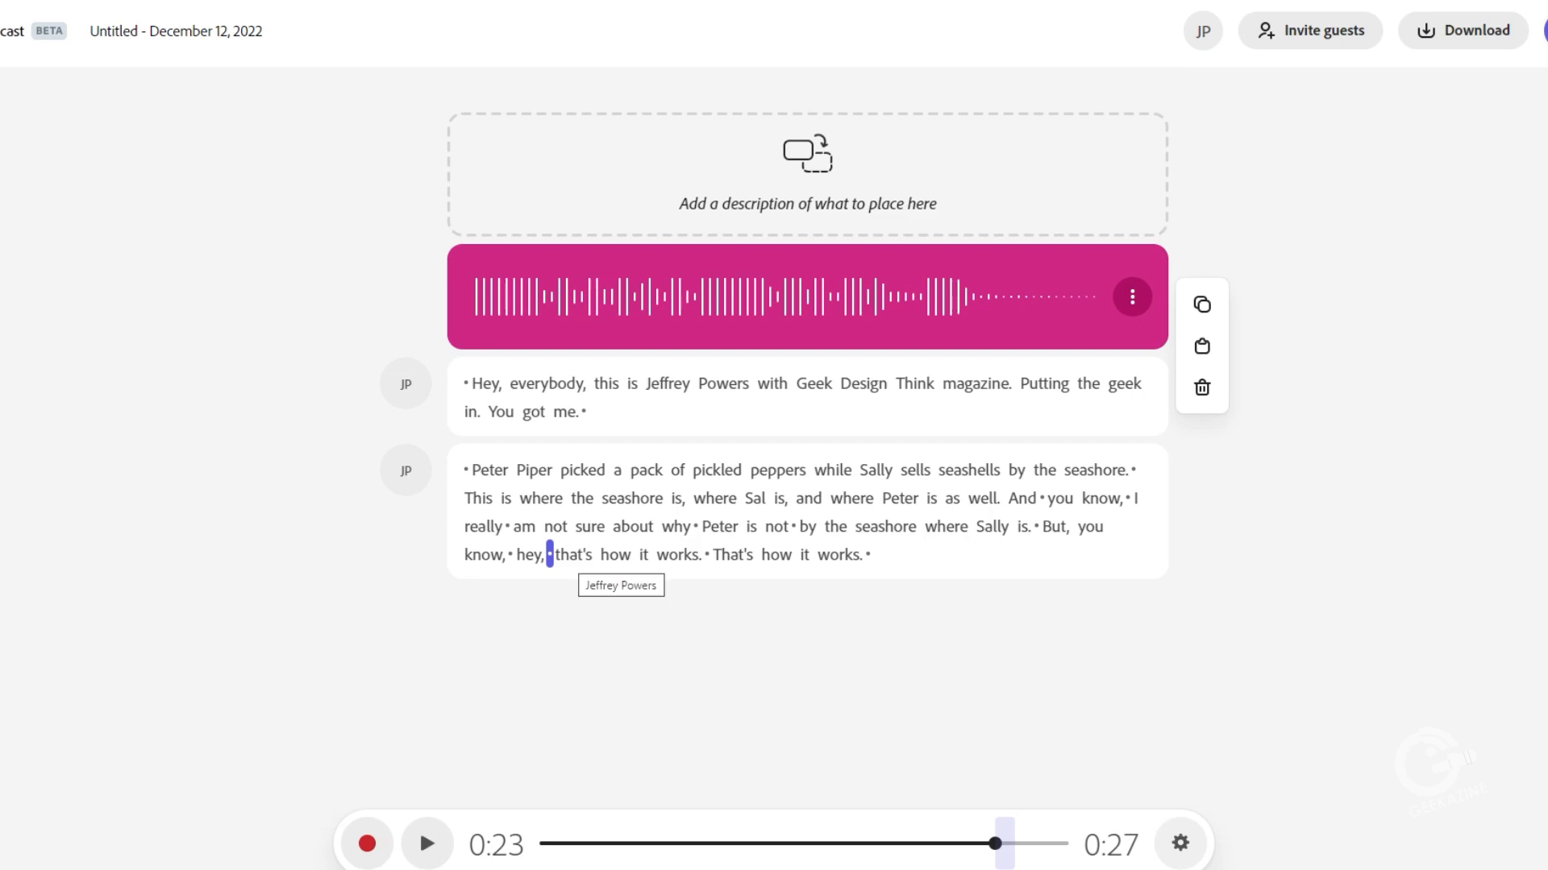
key(Delete)
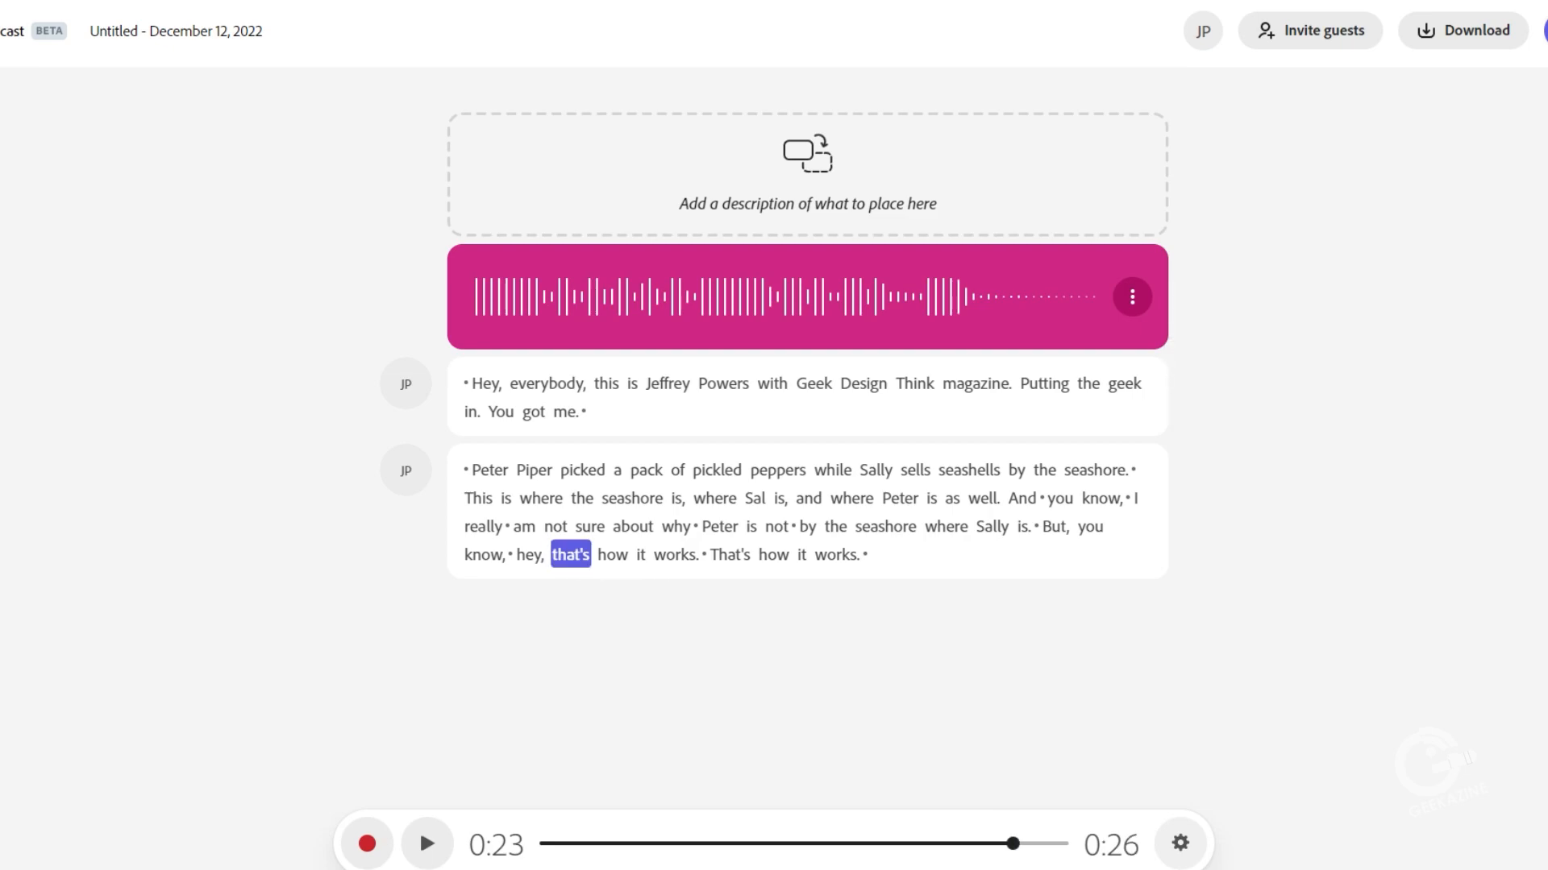
Step: Delete the first of the two repeated "that's how it works" phrases with its trailing pause, playing the passage before and after
click(886, 527)
key(space)
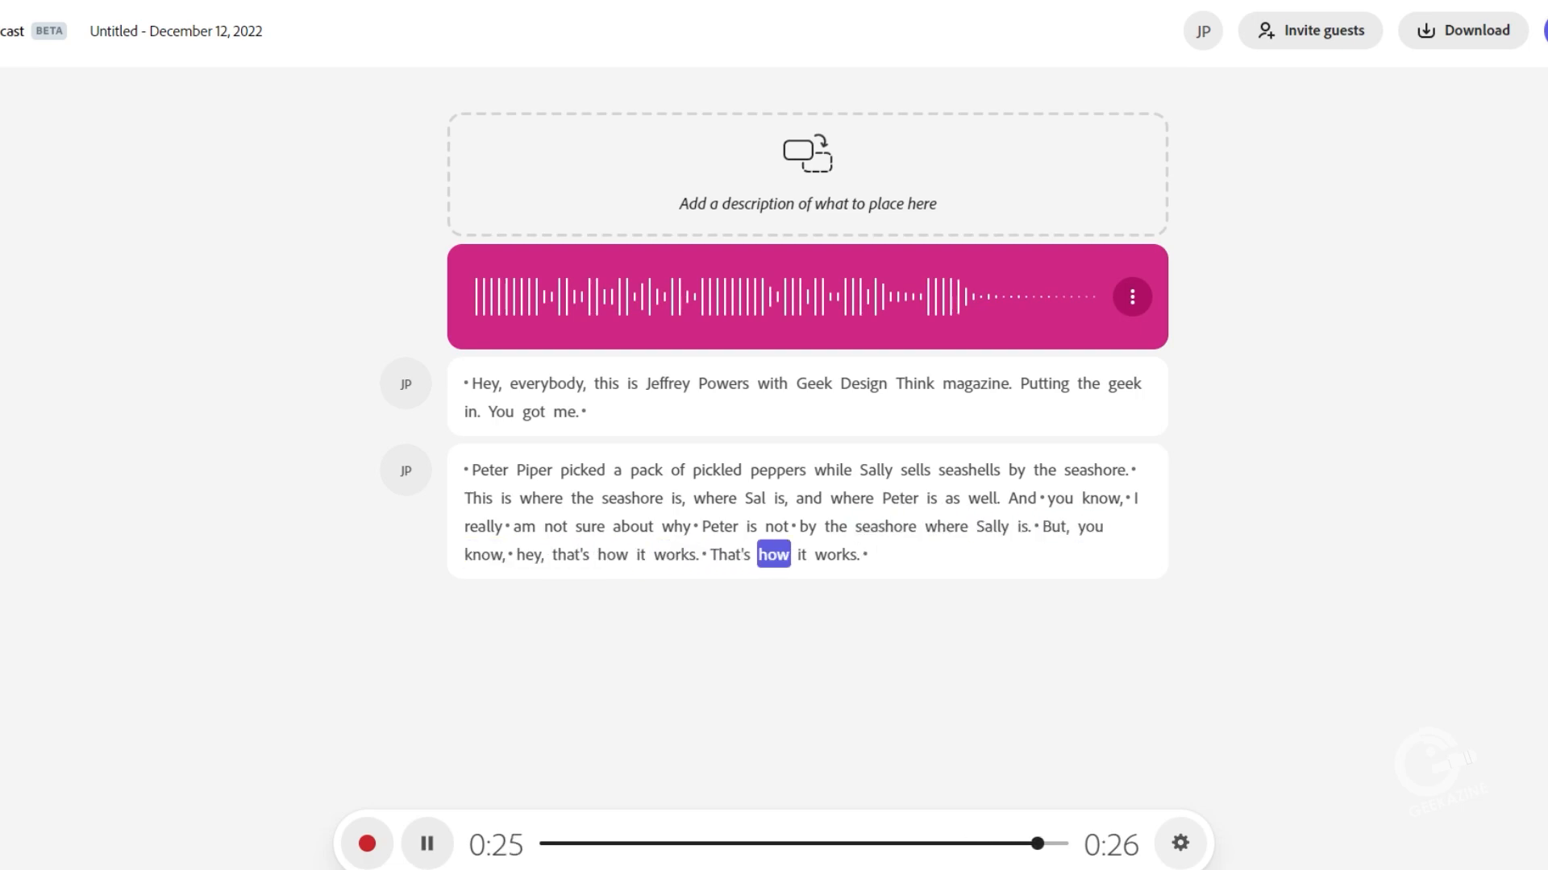
drag(570, 555, 706, 555)
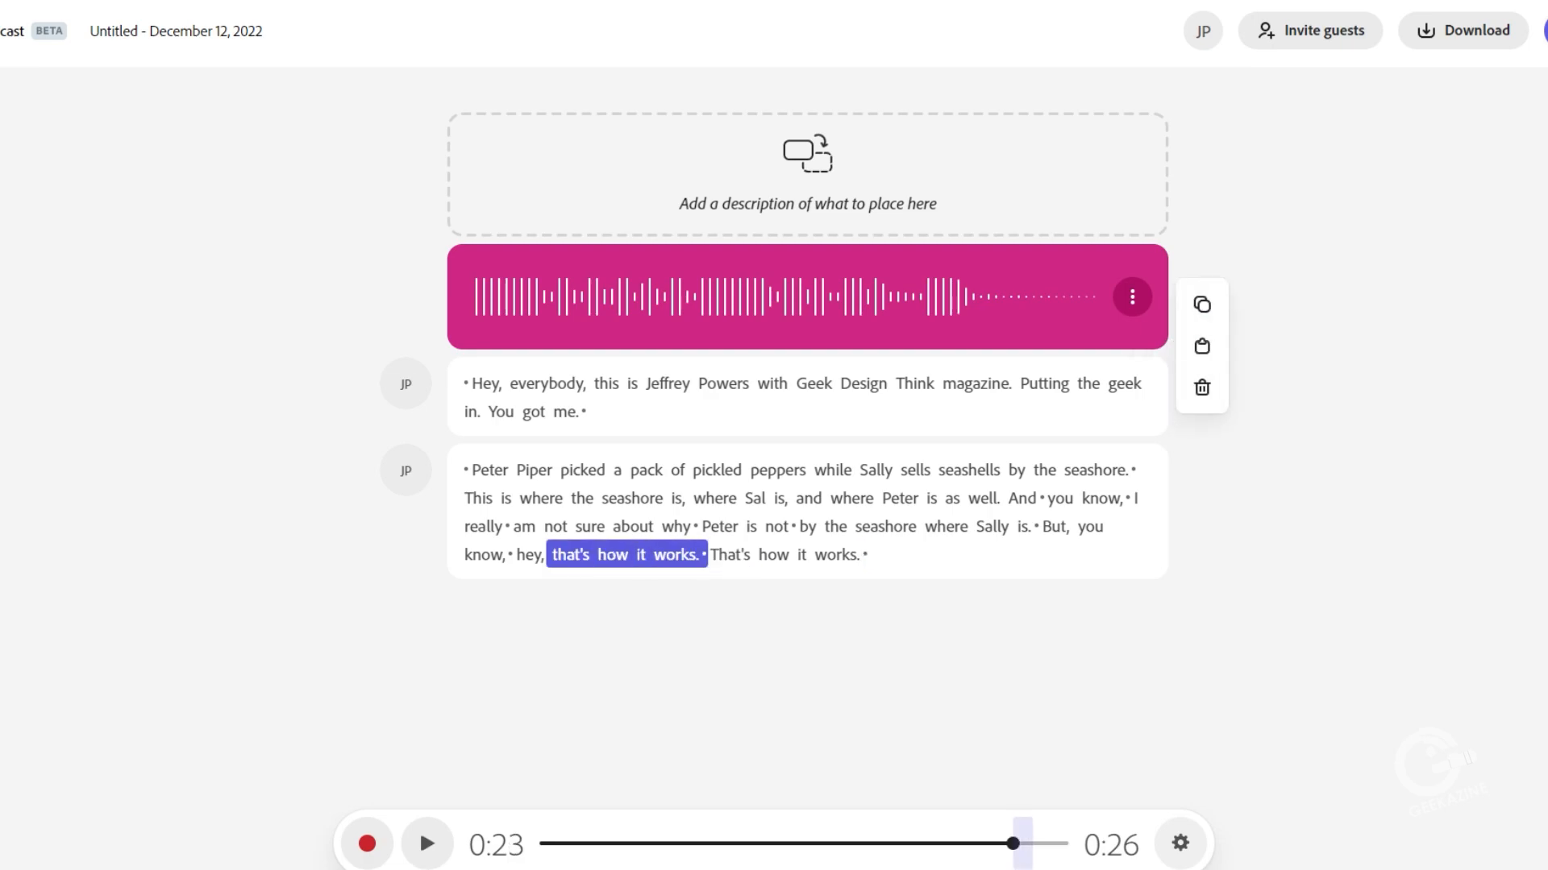
click(1202, 388)
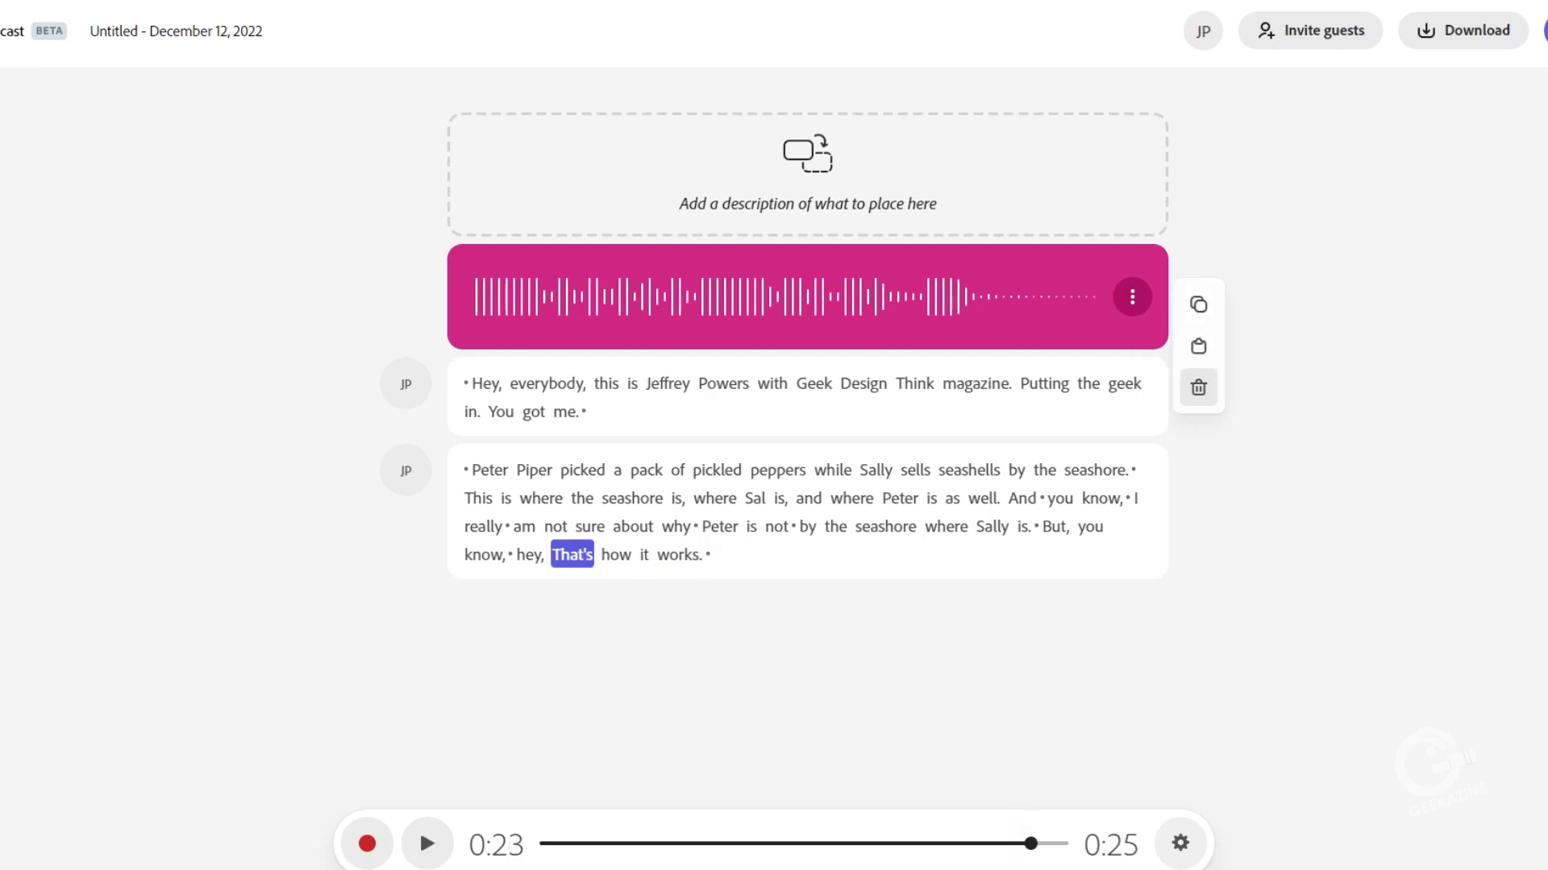
key(space)
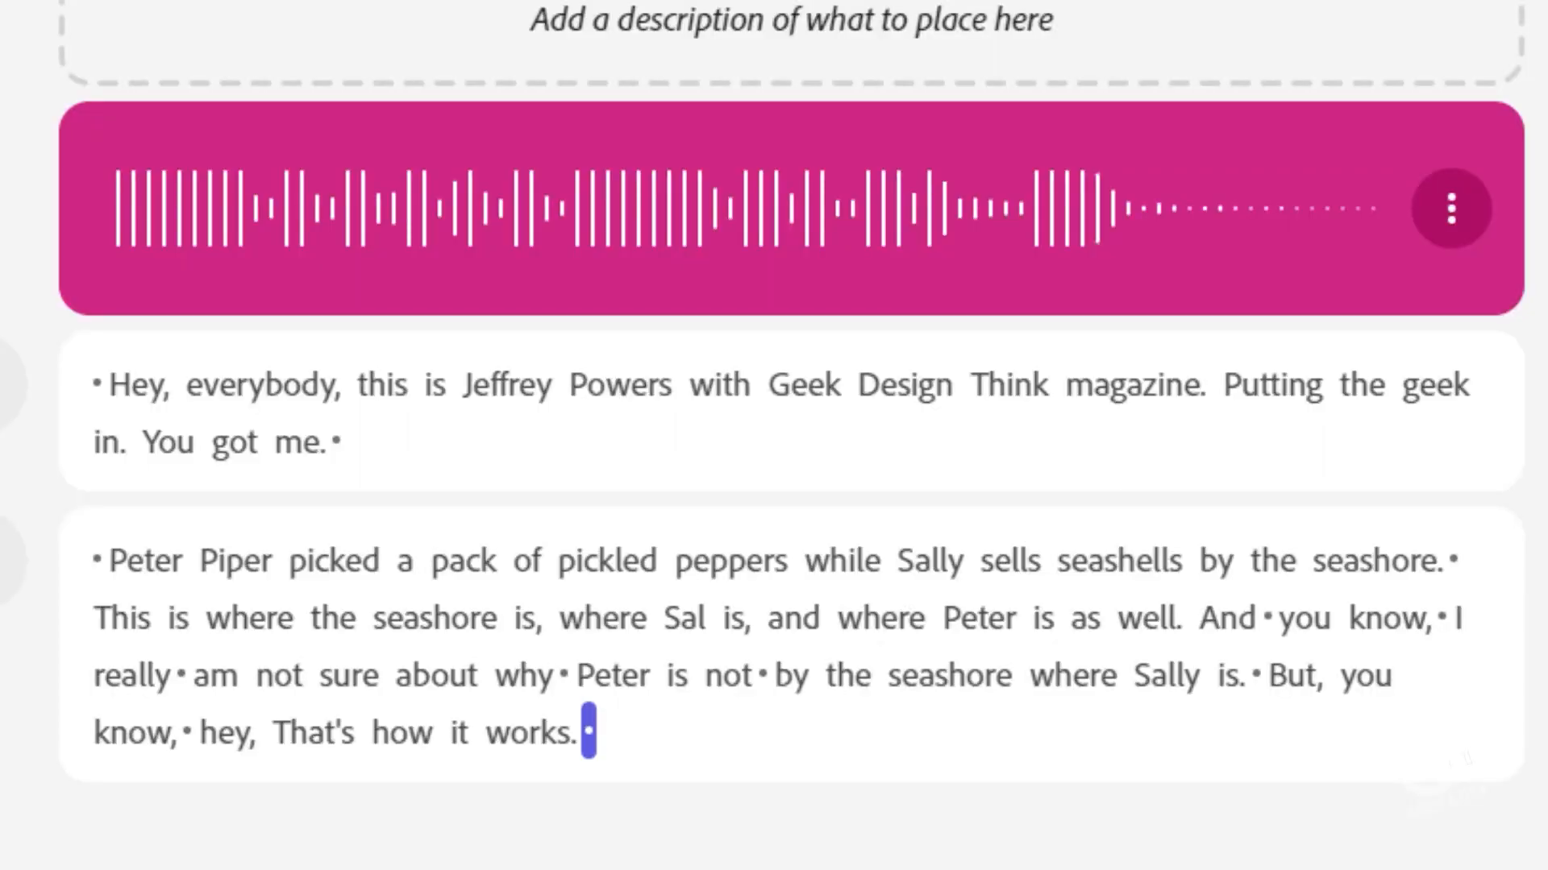
Step: Remove the pauses between "And" and "Peter" in "And you know, I really am not sure about why Peter" and replay it
click(564, 674)
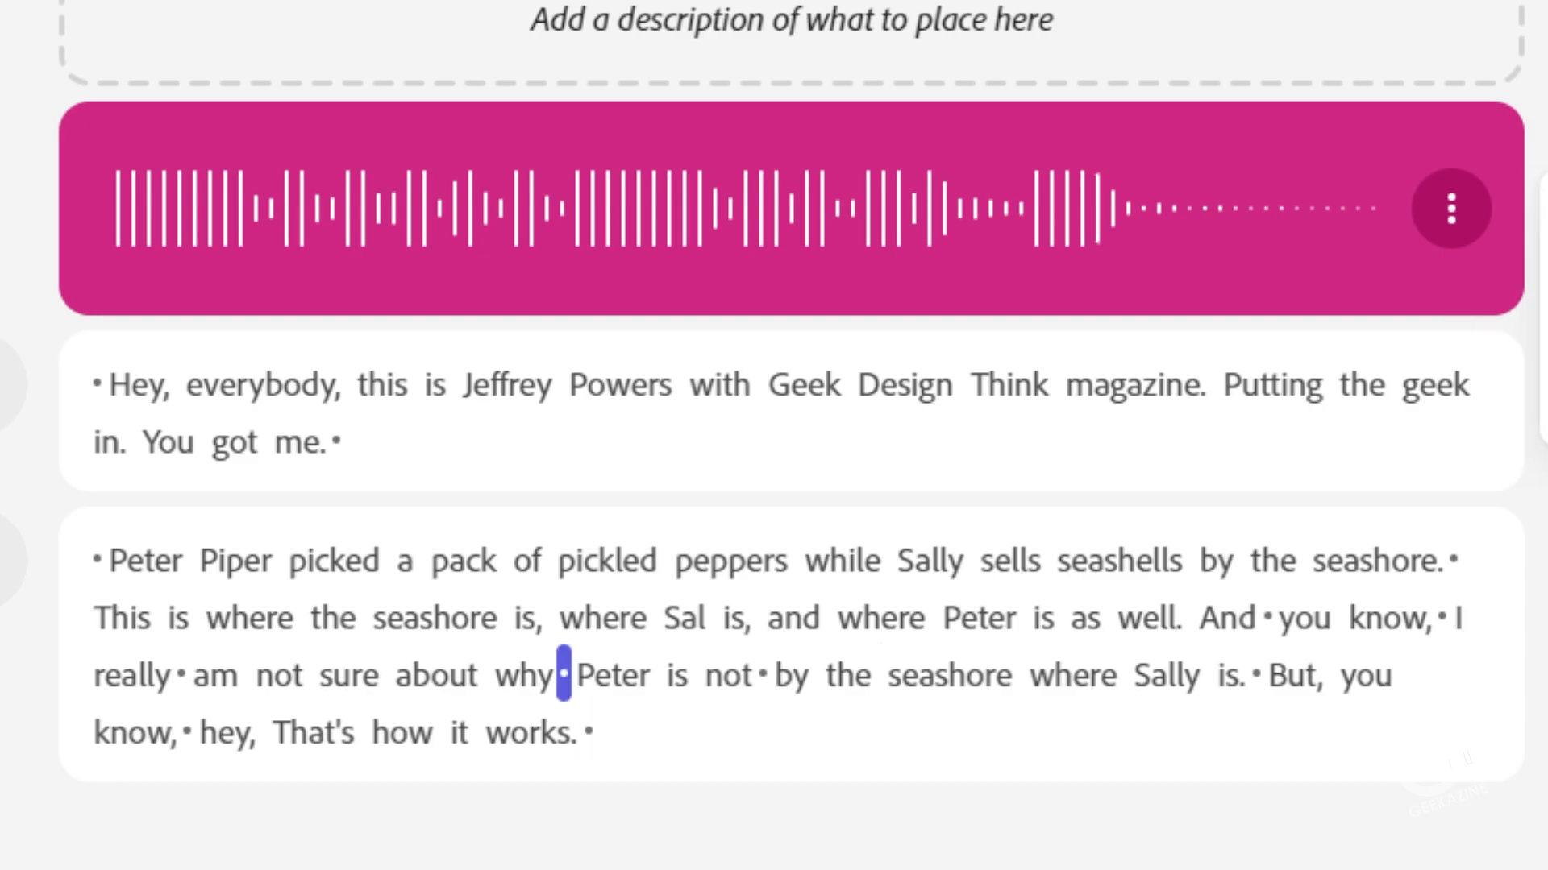
click(216, 676)
key(space)
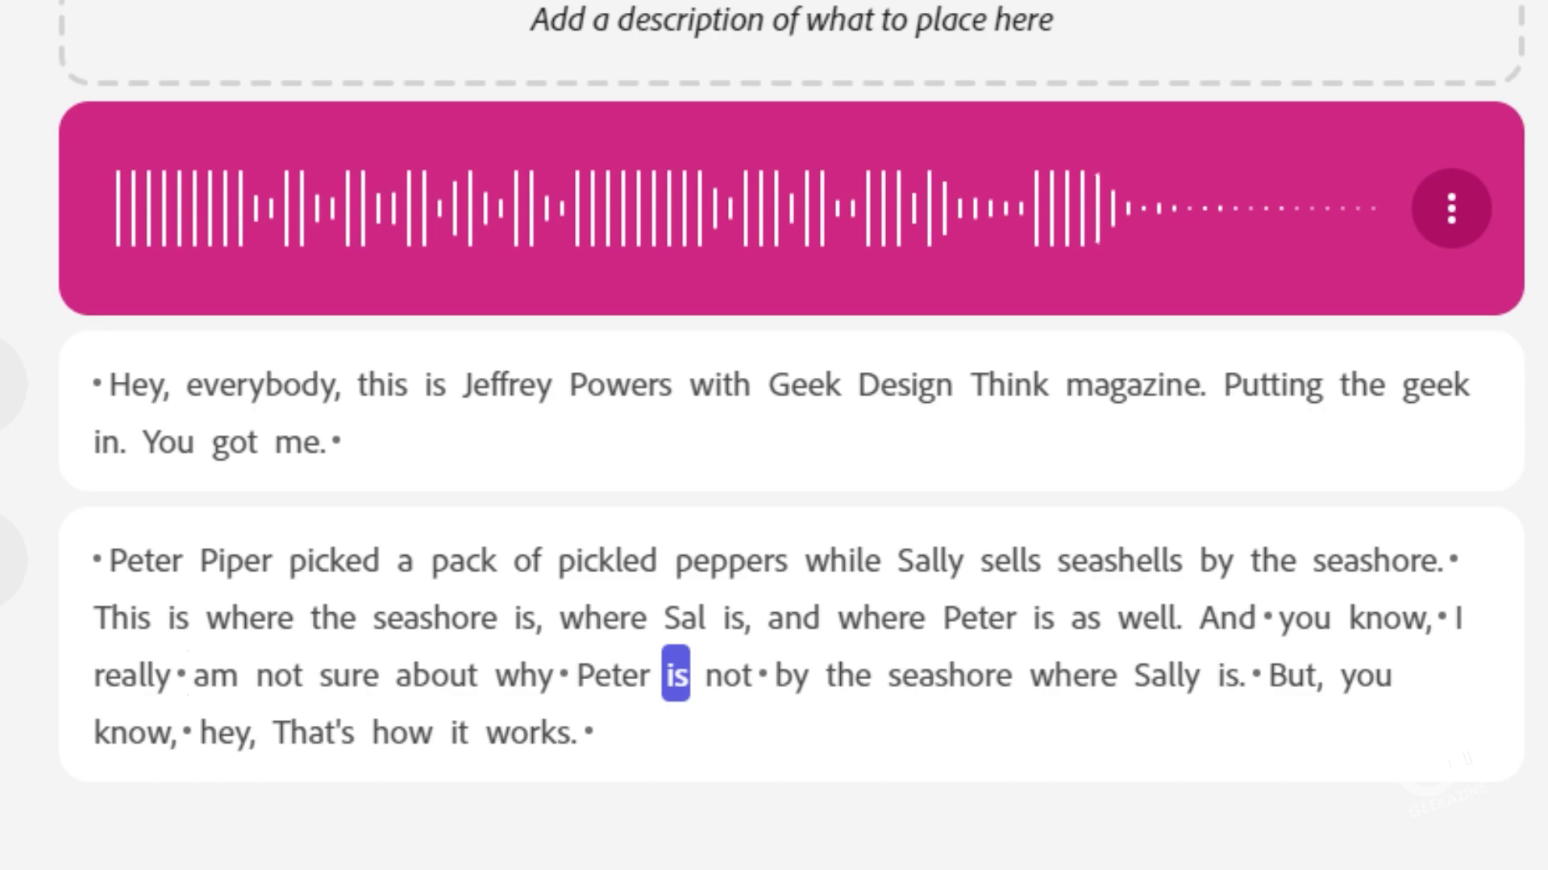
click(564, 674)
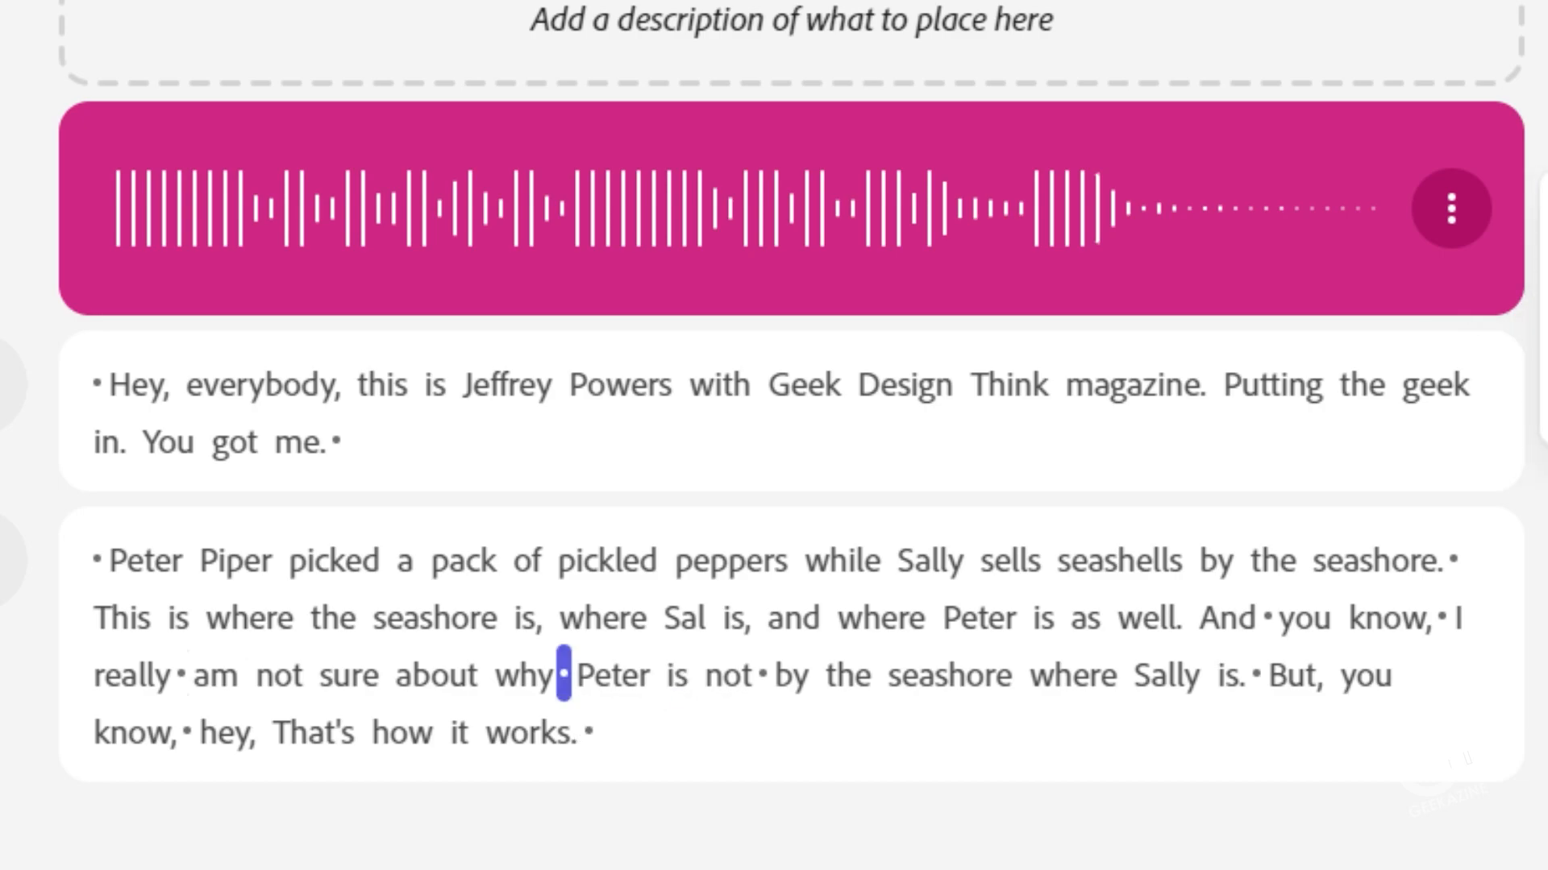
key(Delete)
click(216, 676)
key(space)
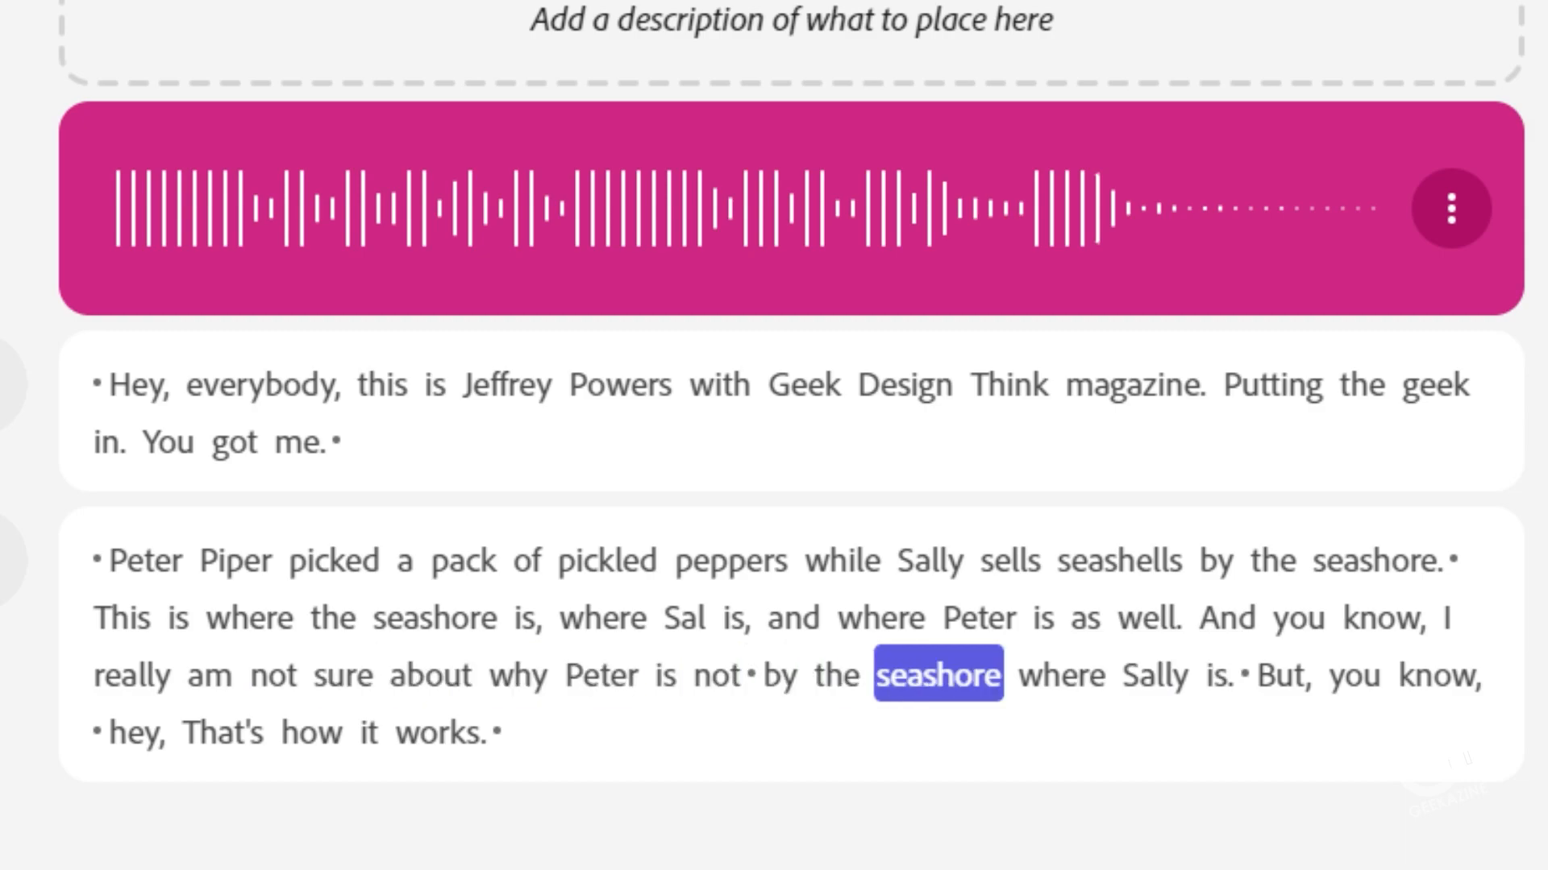
Step: Delete the pause between "not" and "by" and replay the sentence from "And you know"
click(751, 674)
key(Delete)
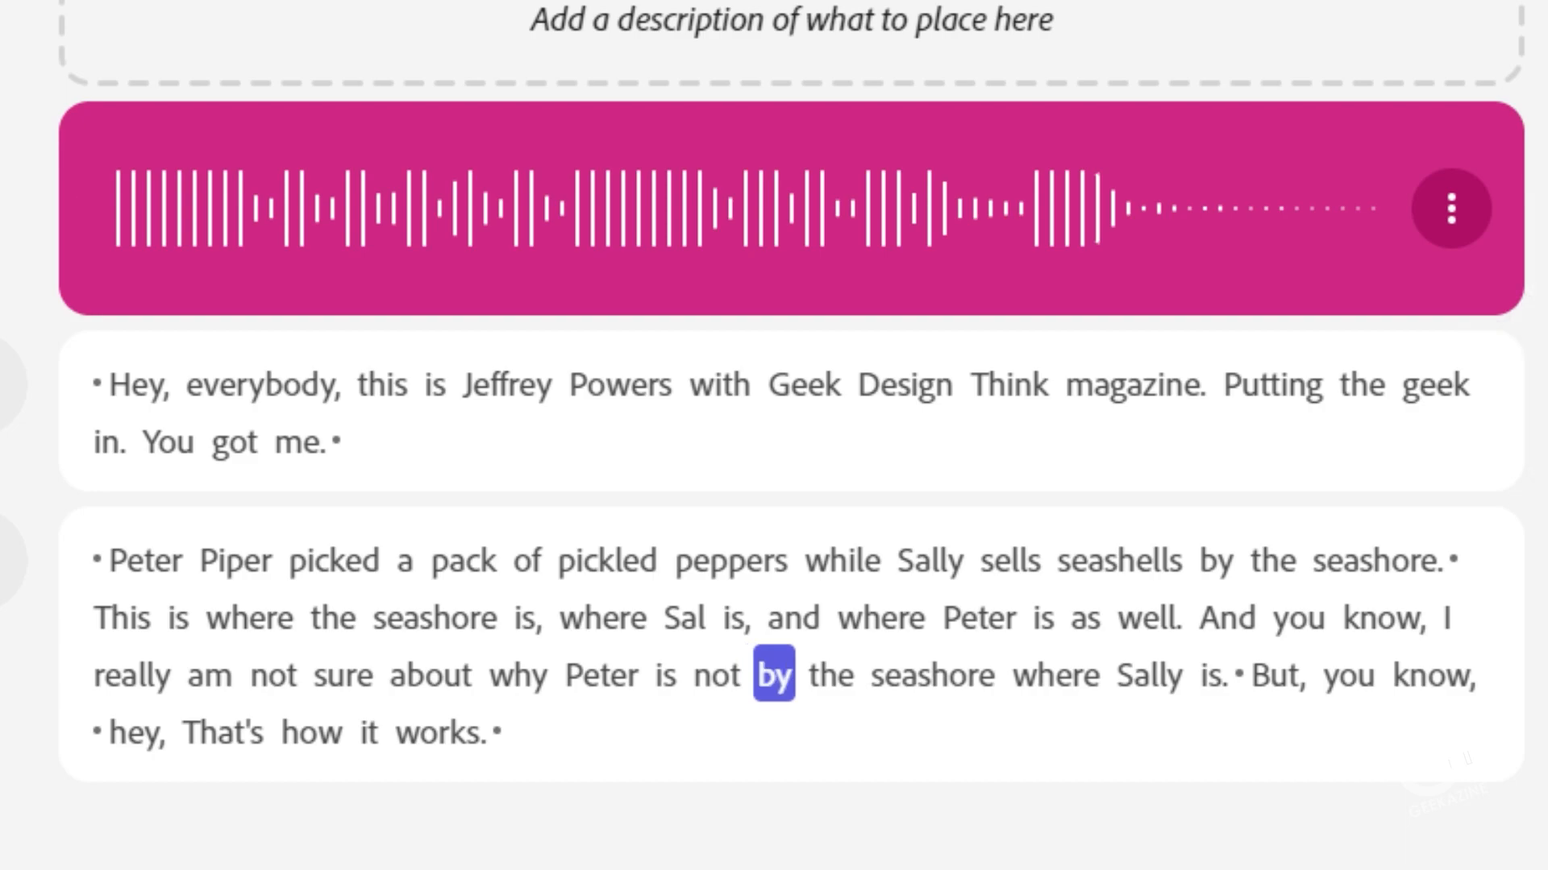
click(1227, 618)
key(space)
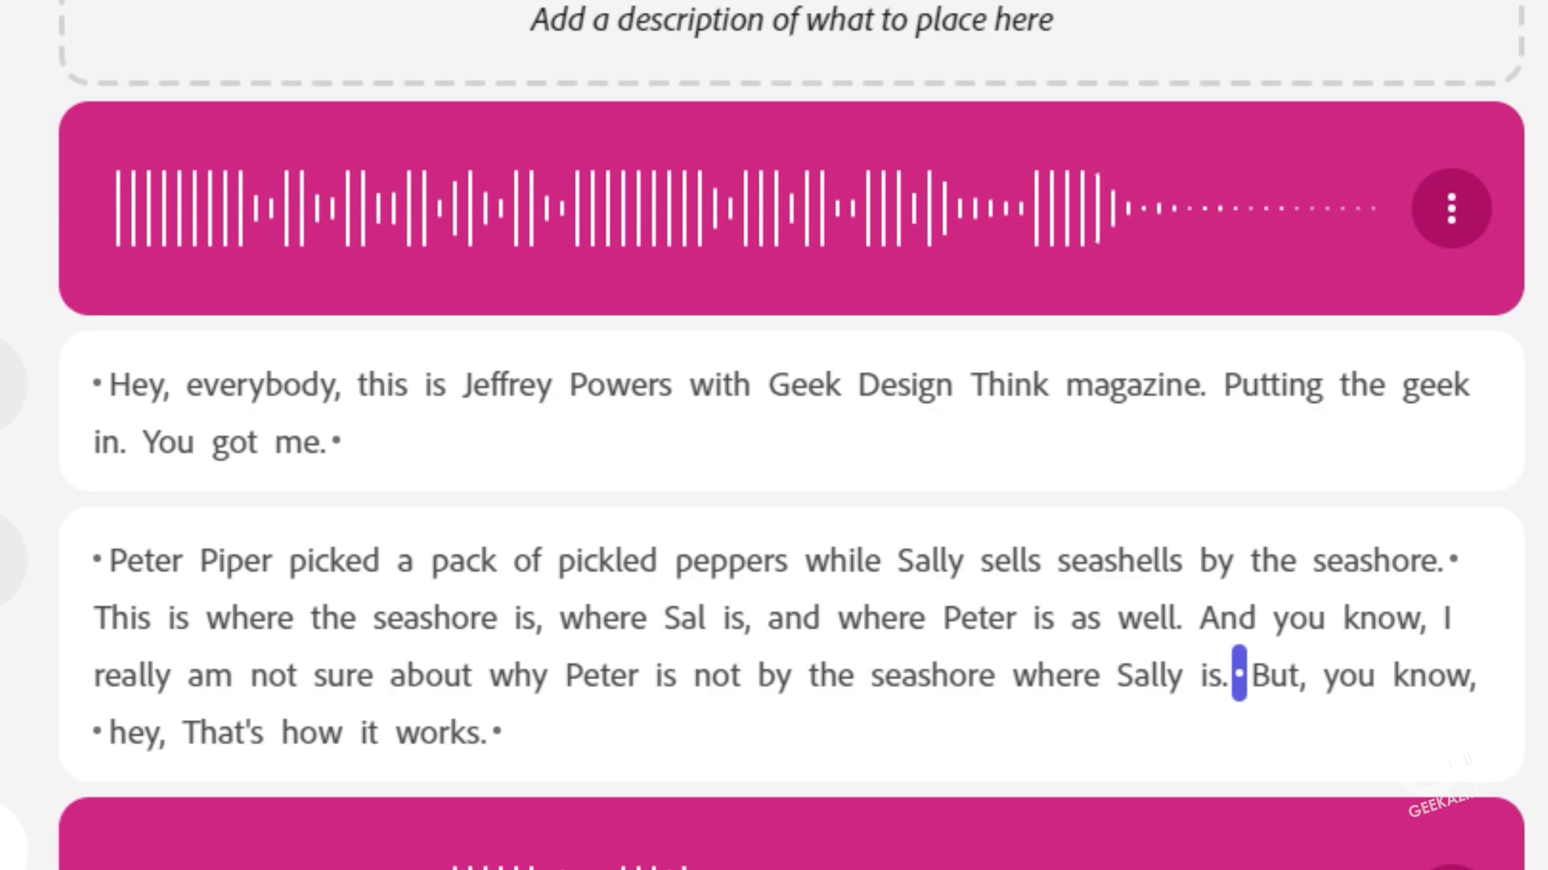
Step: Delete the old sentence from "And you know, I really am not sure about why" to "where Sally is." from the Peter Piper clip
drag(1226, 619, 1217, 675)
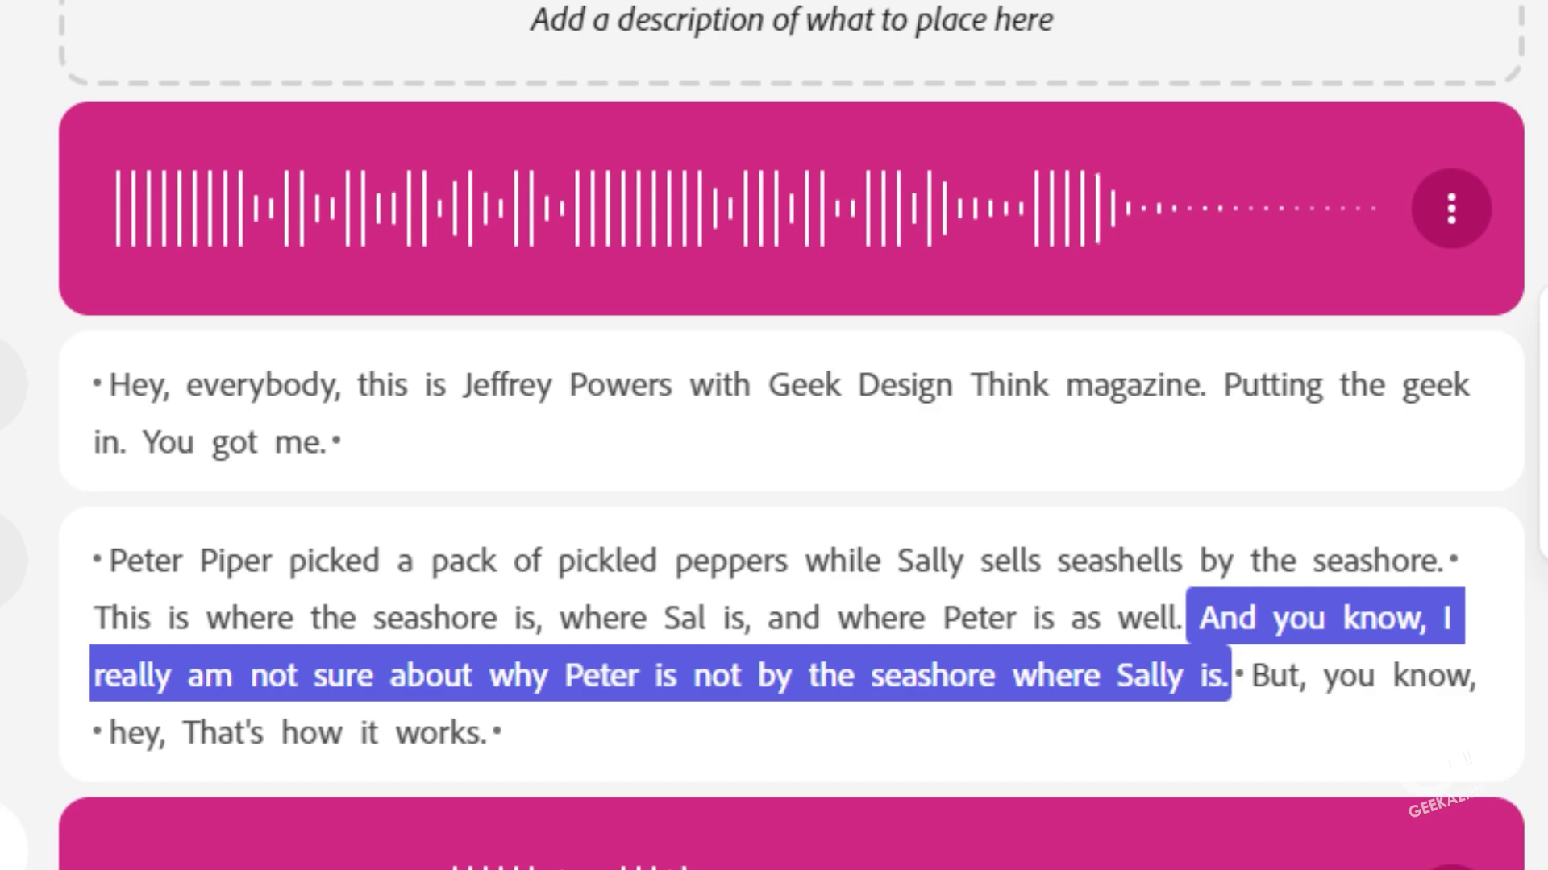
key(BackSpace)
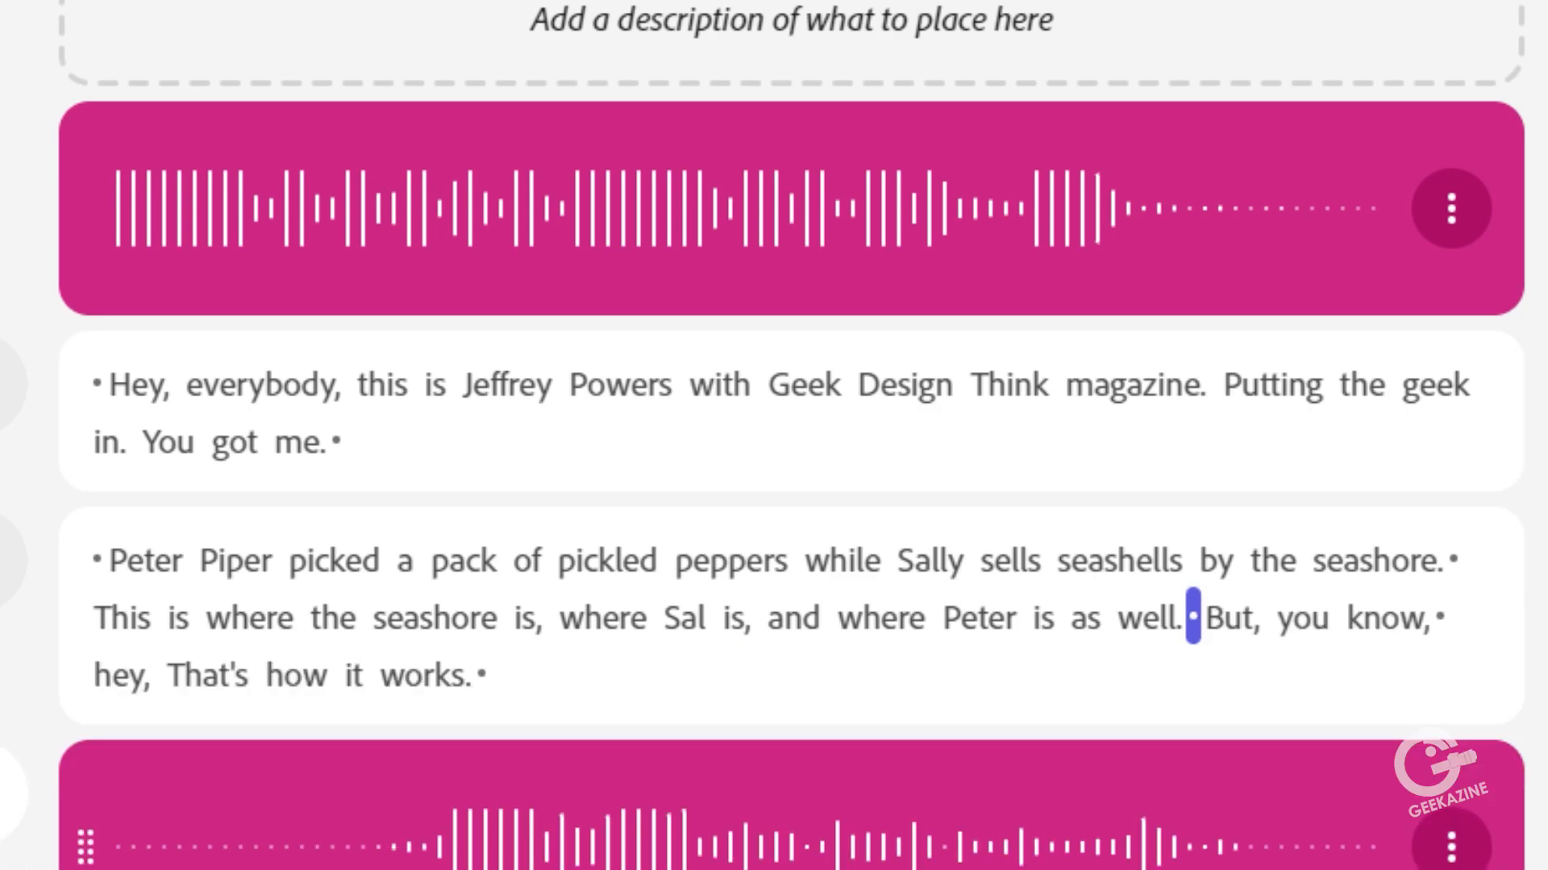
key(ctrl+z)
Step: Move the re-recorded "And you know" sentence from the last clip to the pause after "where Peter is as well."
drag(1416, 796, 106, 797)
key(ctrl+c)
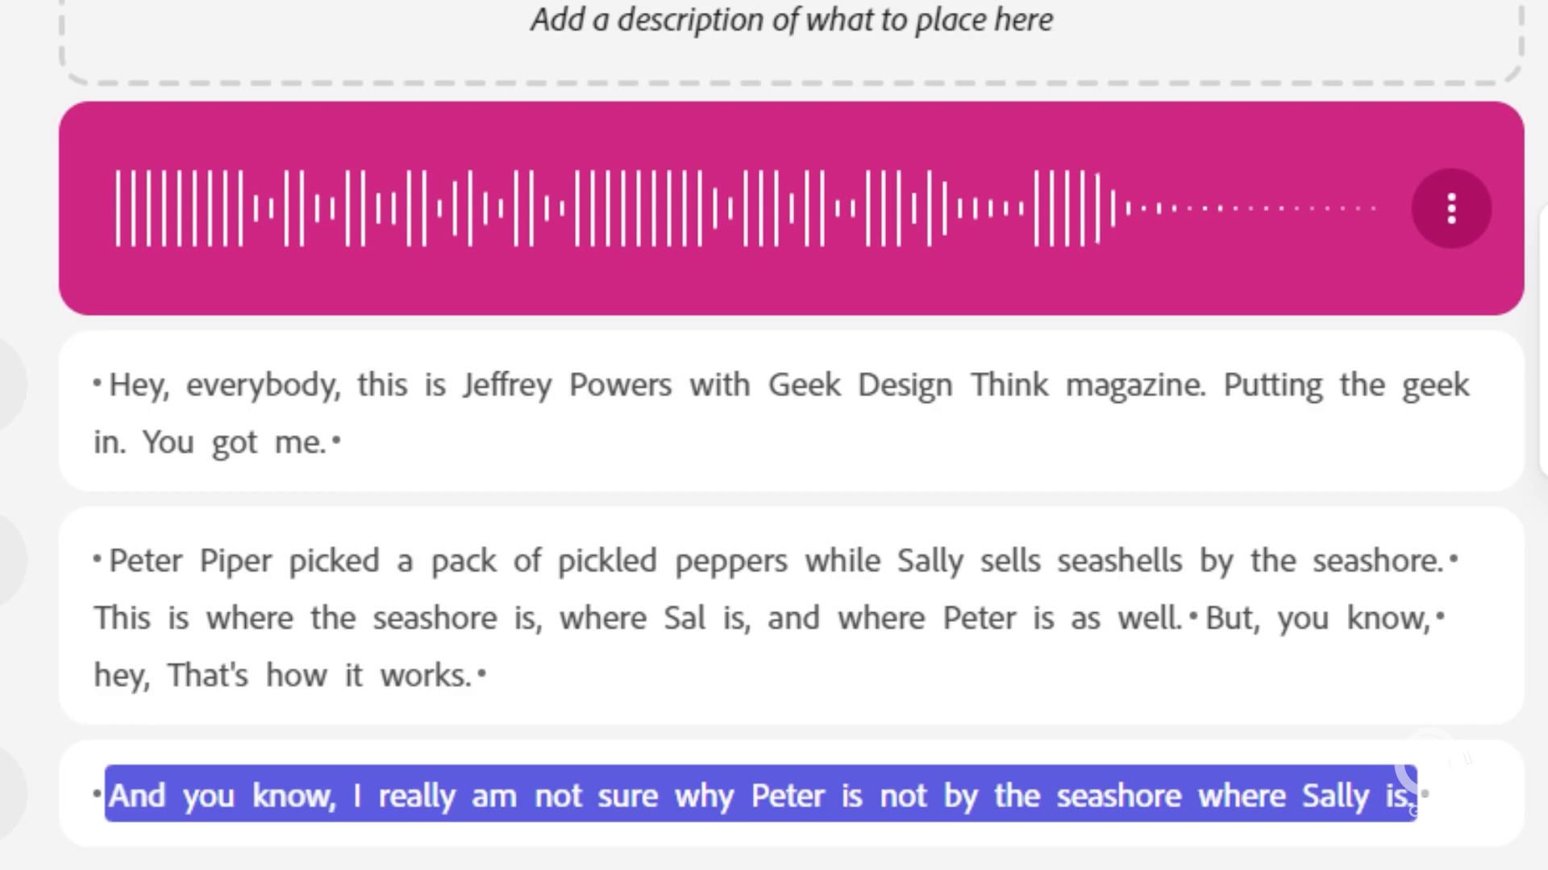
click(1193, 616)
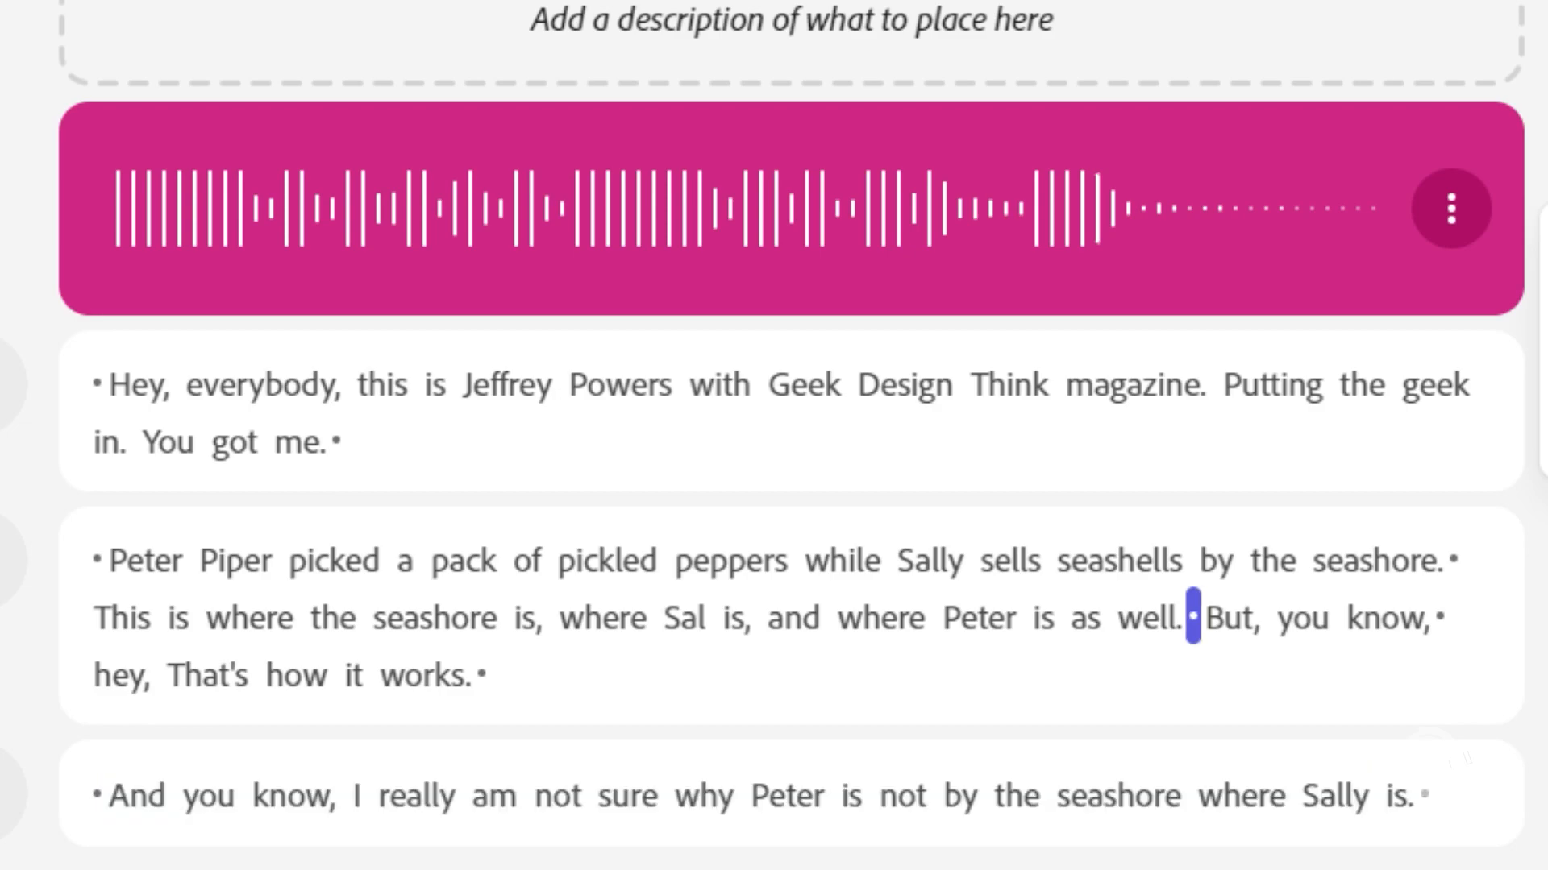
key(ctrl+v)
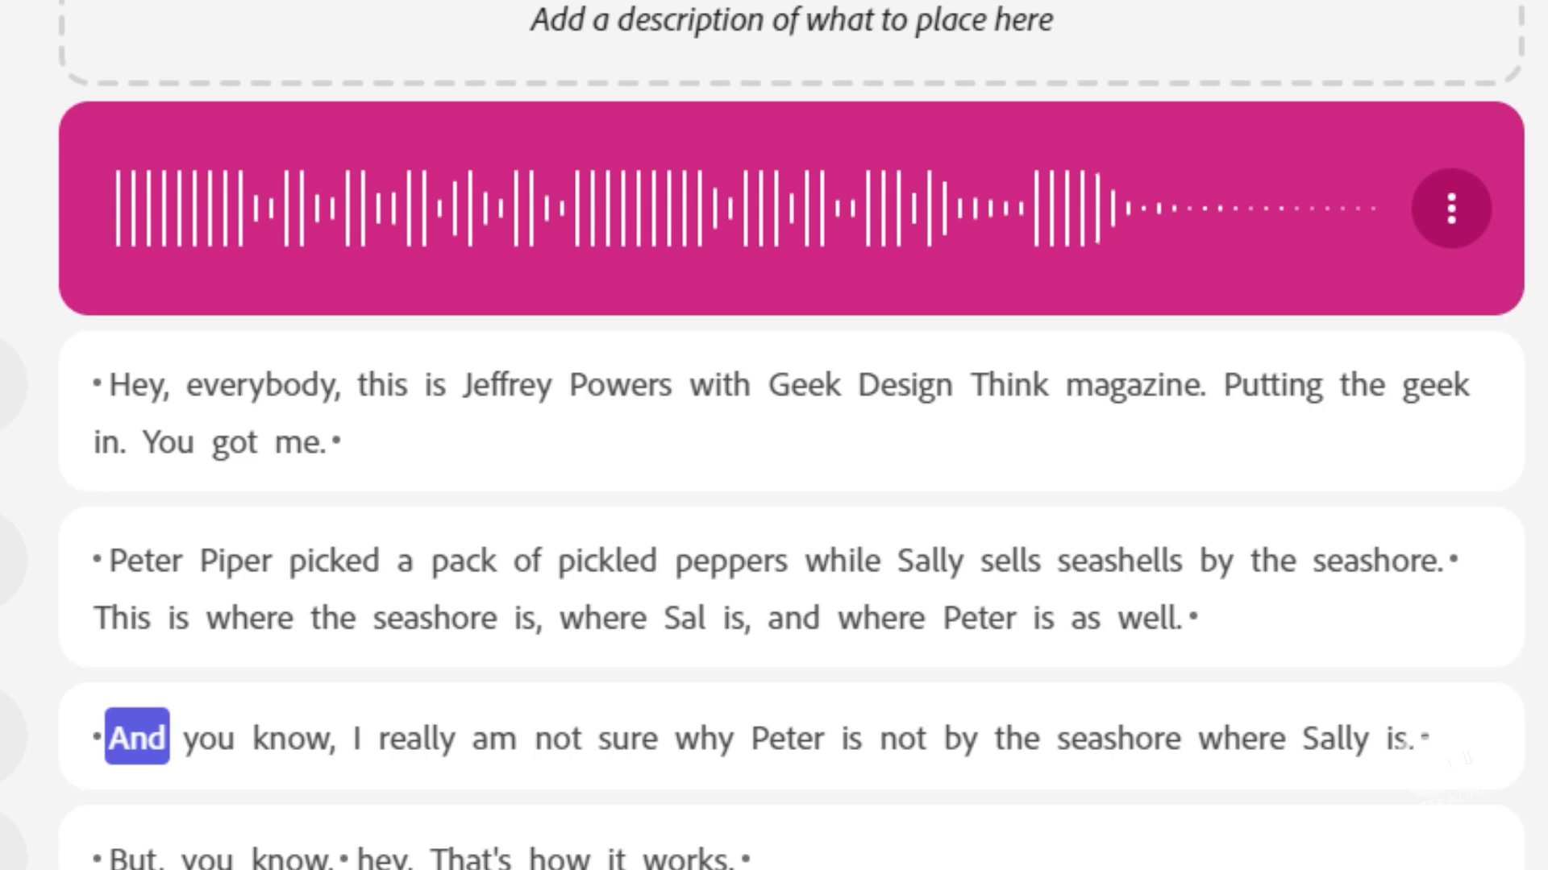
Step: Play the edited passage from "as well" and from "and where Peter" to check the transitions around the inserted sentence
drag(1111, 617, 1064, 618)
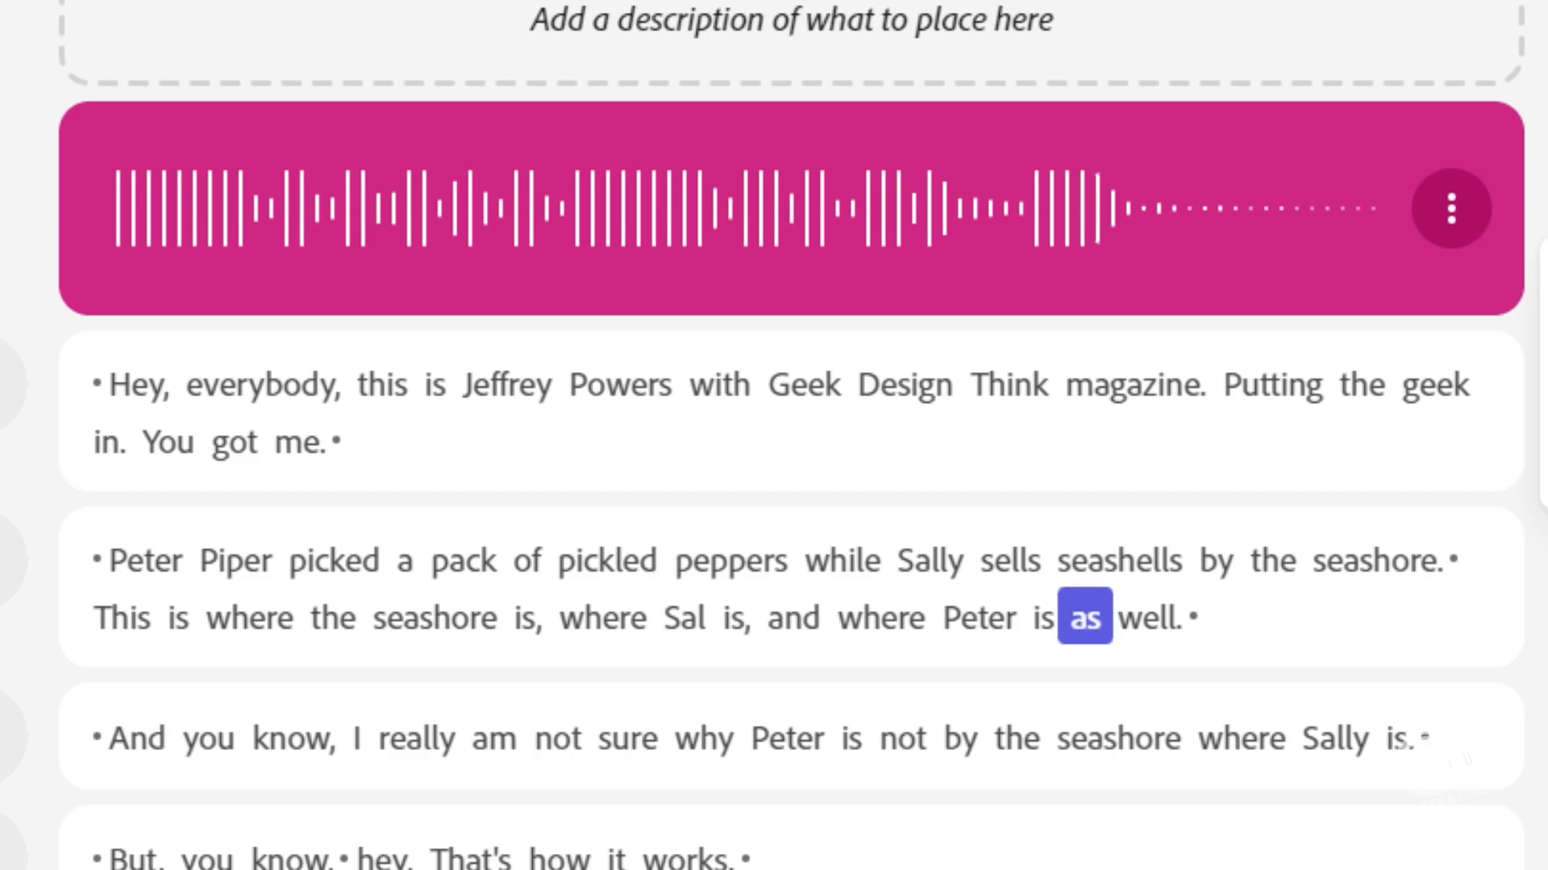
key(space)
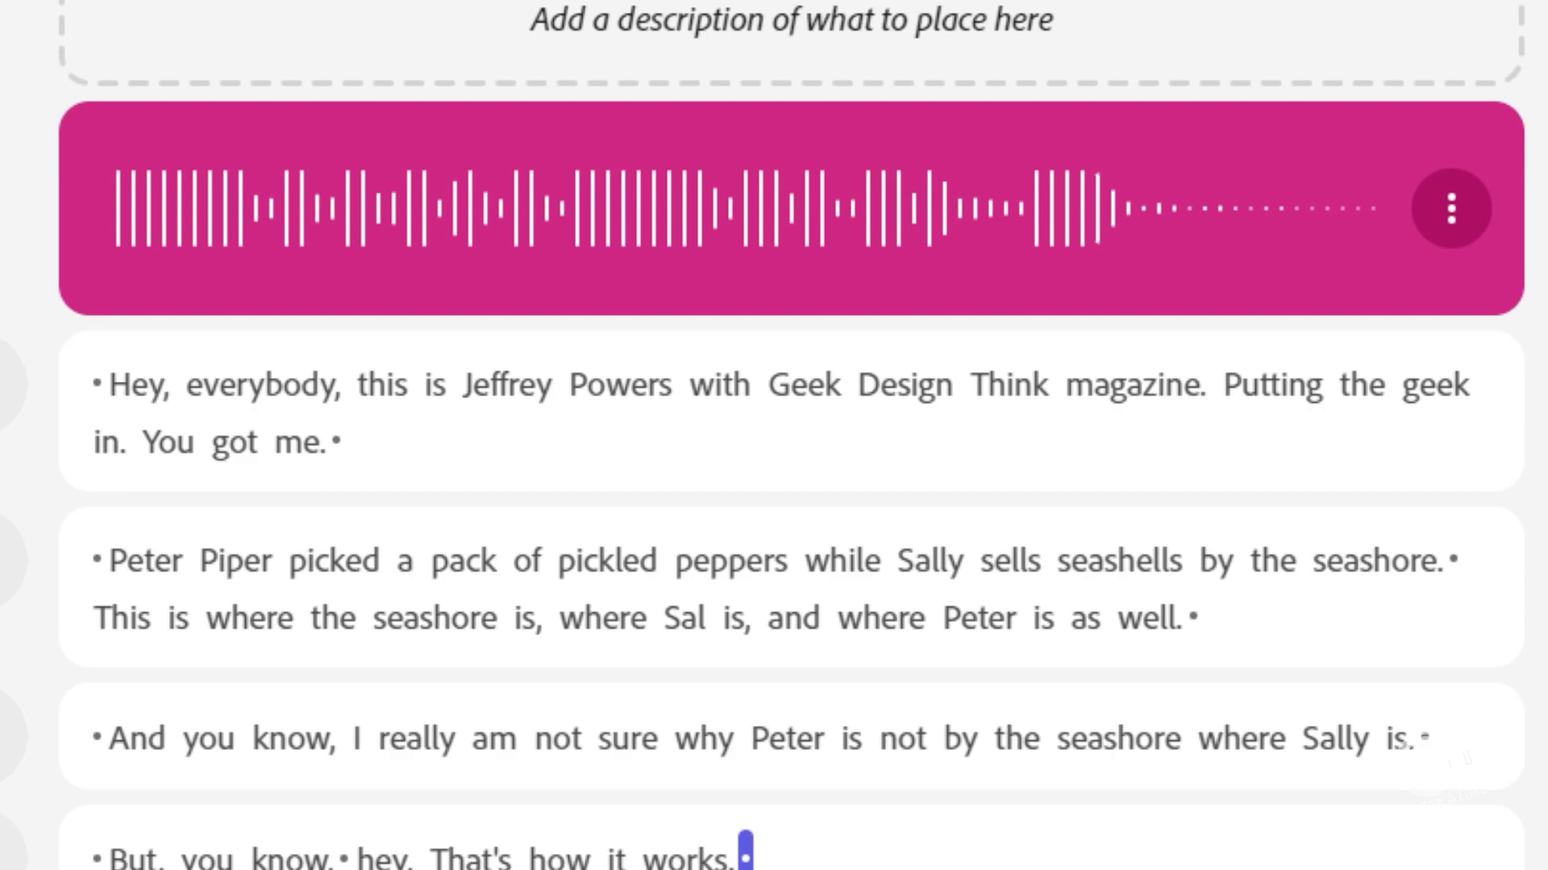
click(1193, 616)
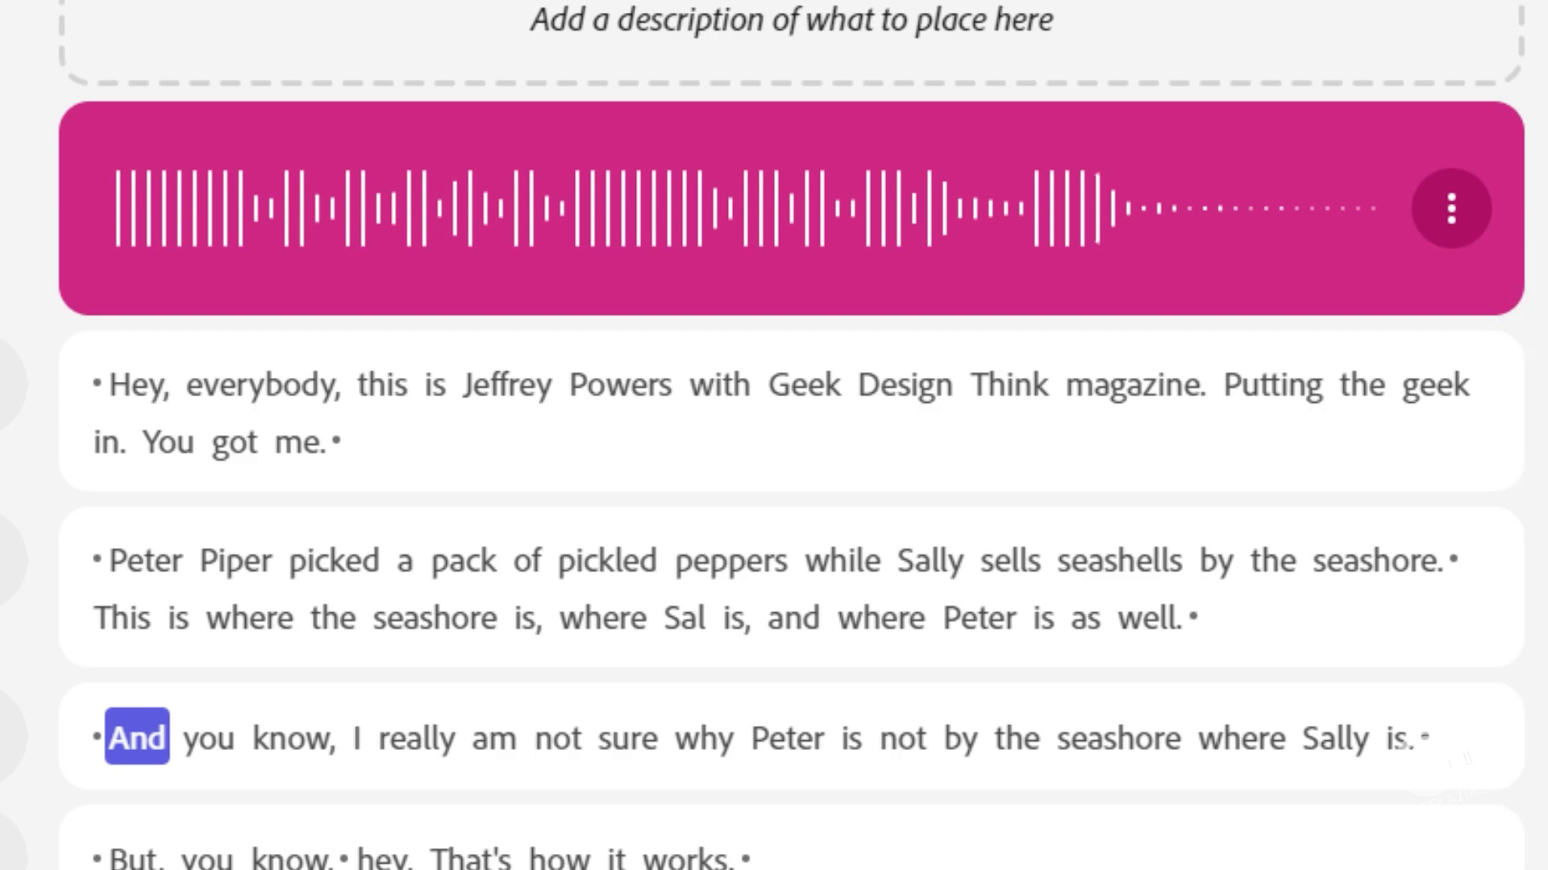
click(793, 618)
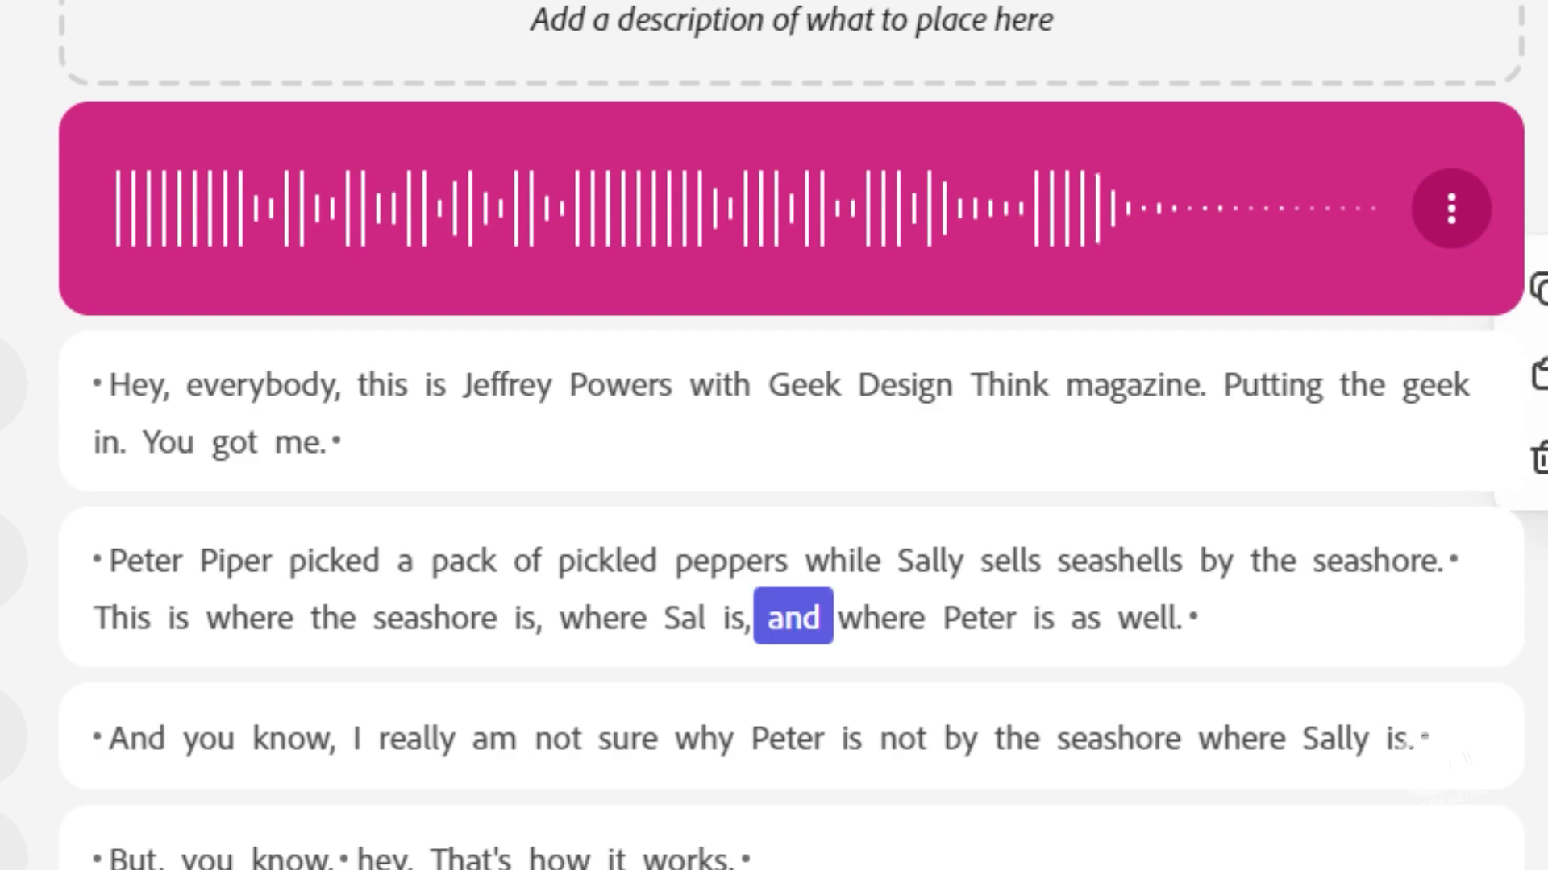
key(space)
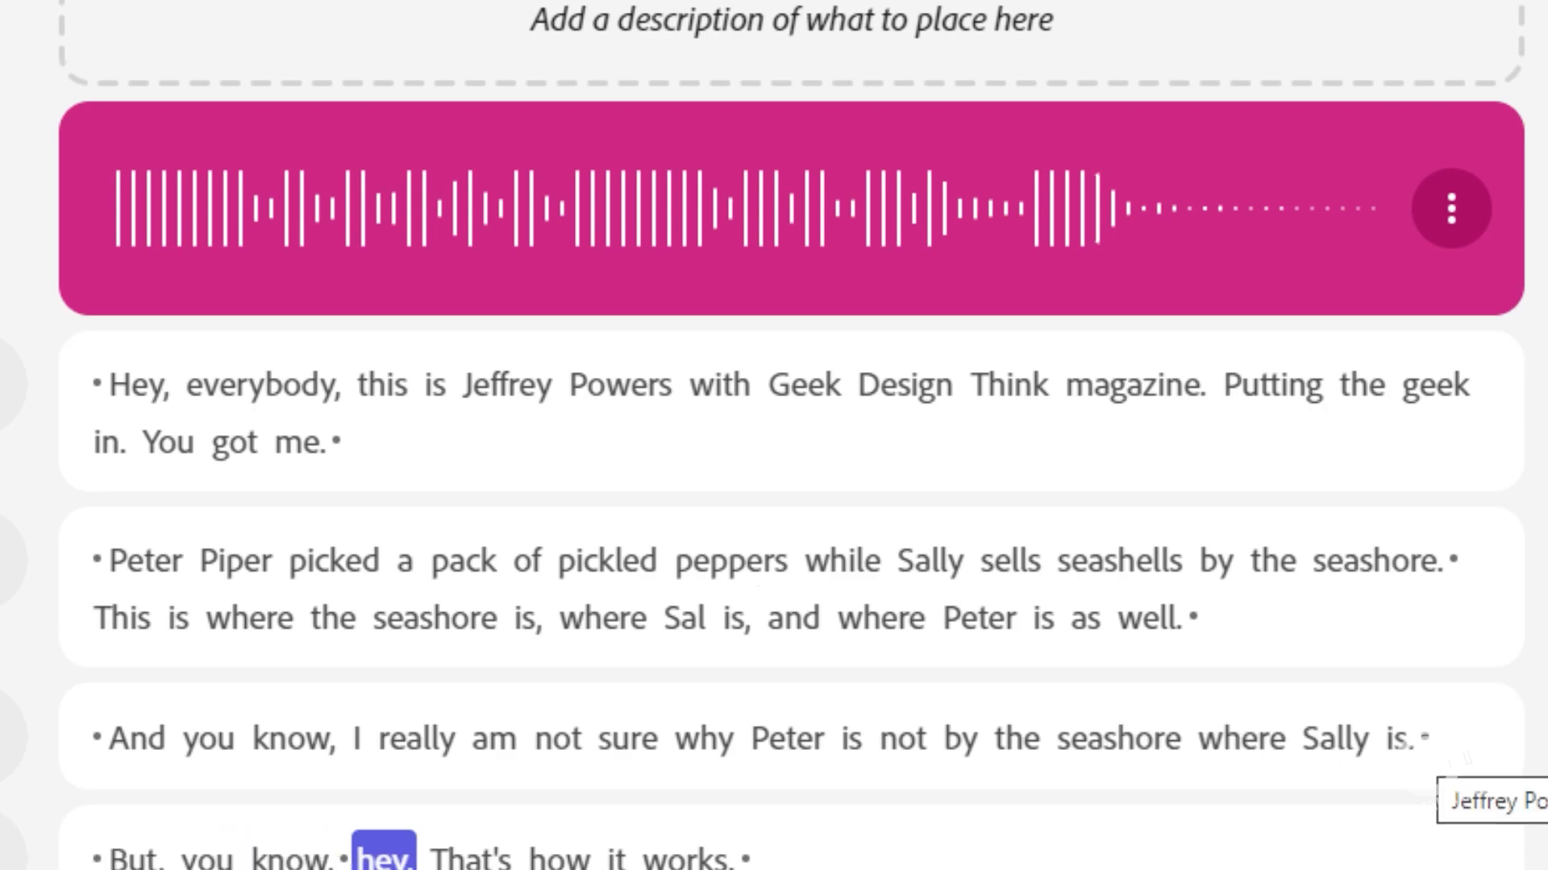
click(1425, 737)
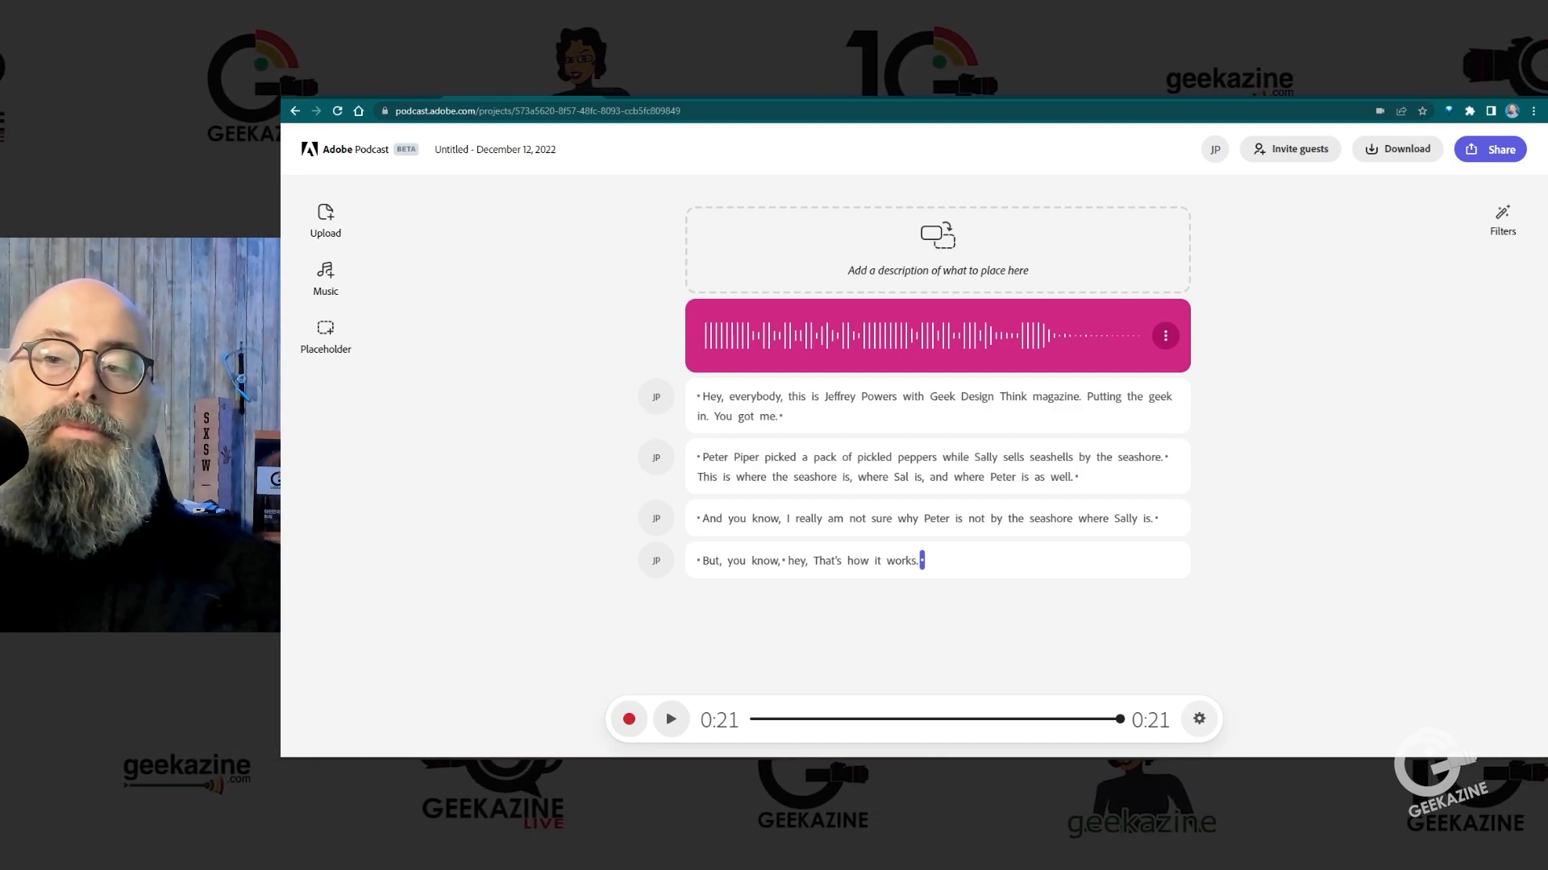
Step: Add the 0:37 High energy underscore from the High Roller music collection to the end of the project
click(326, 274)
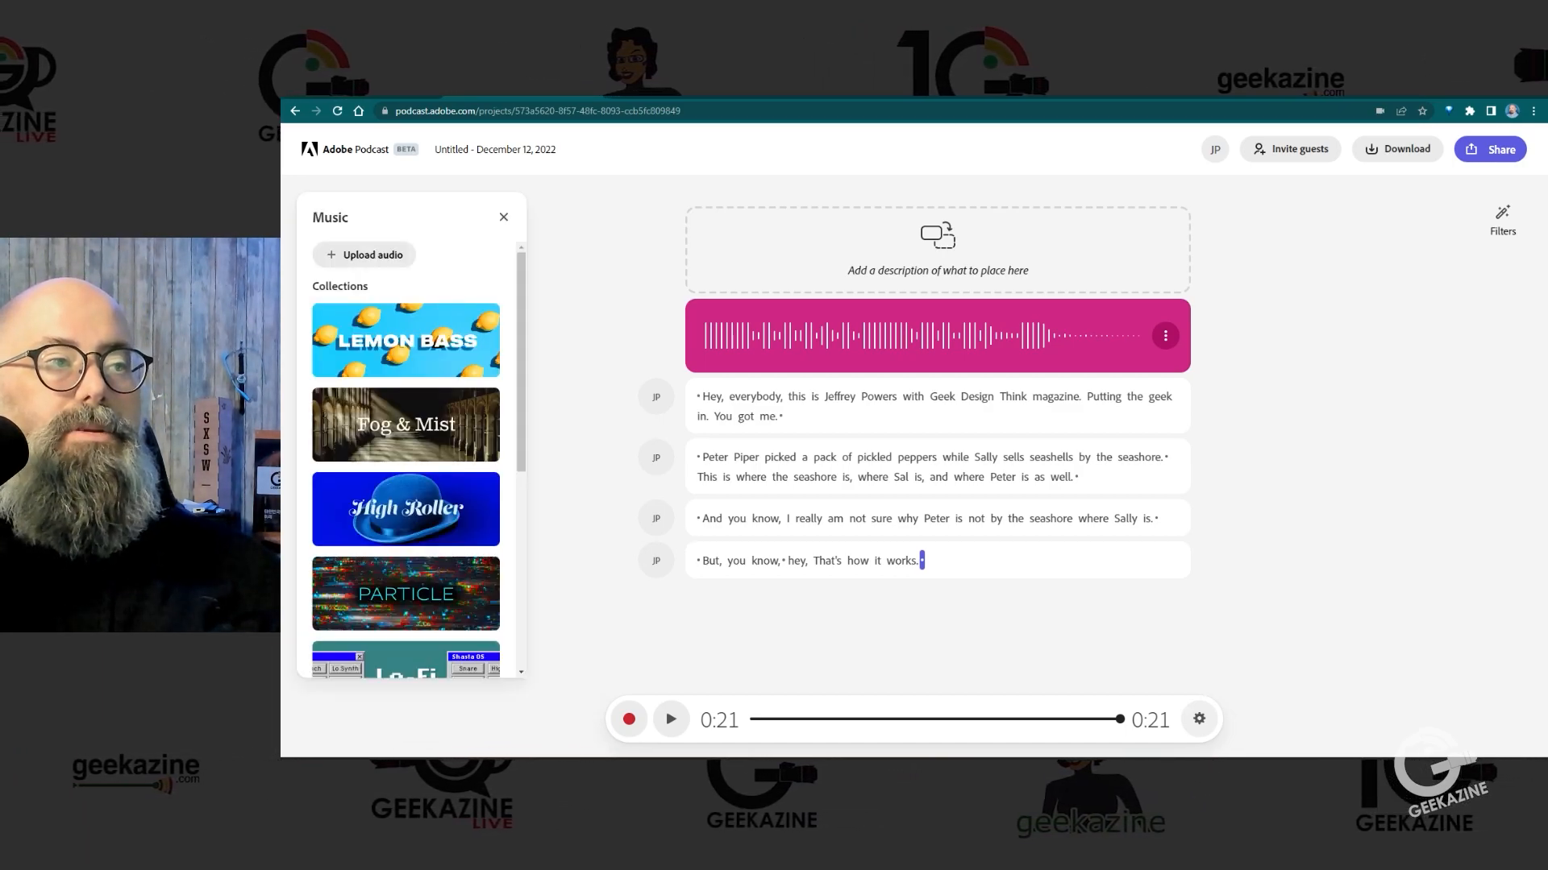
click(406, 509)
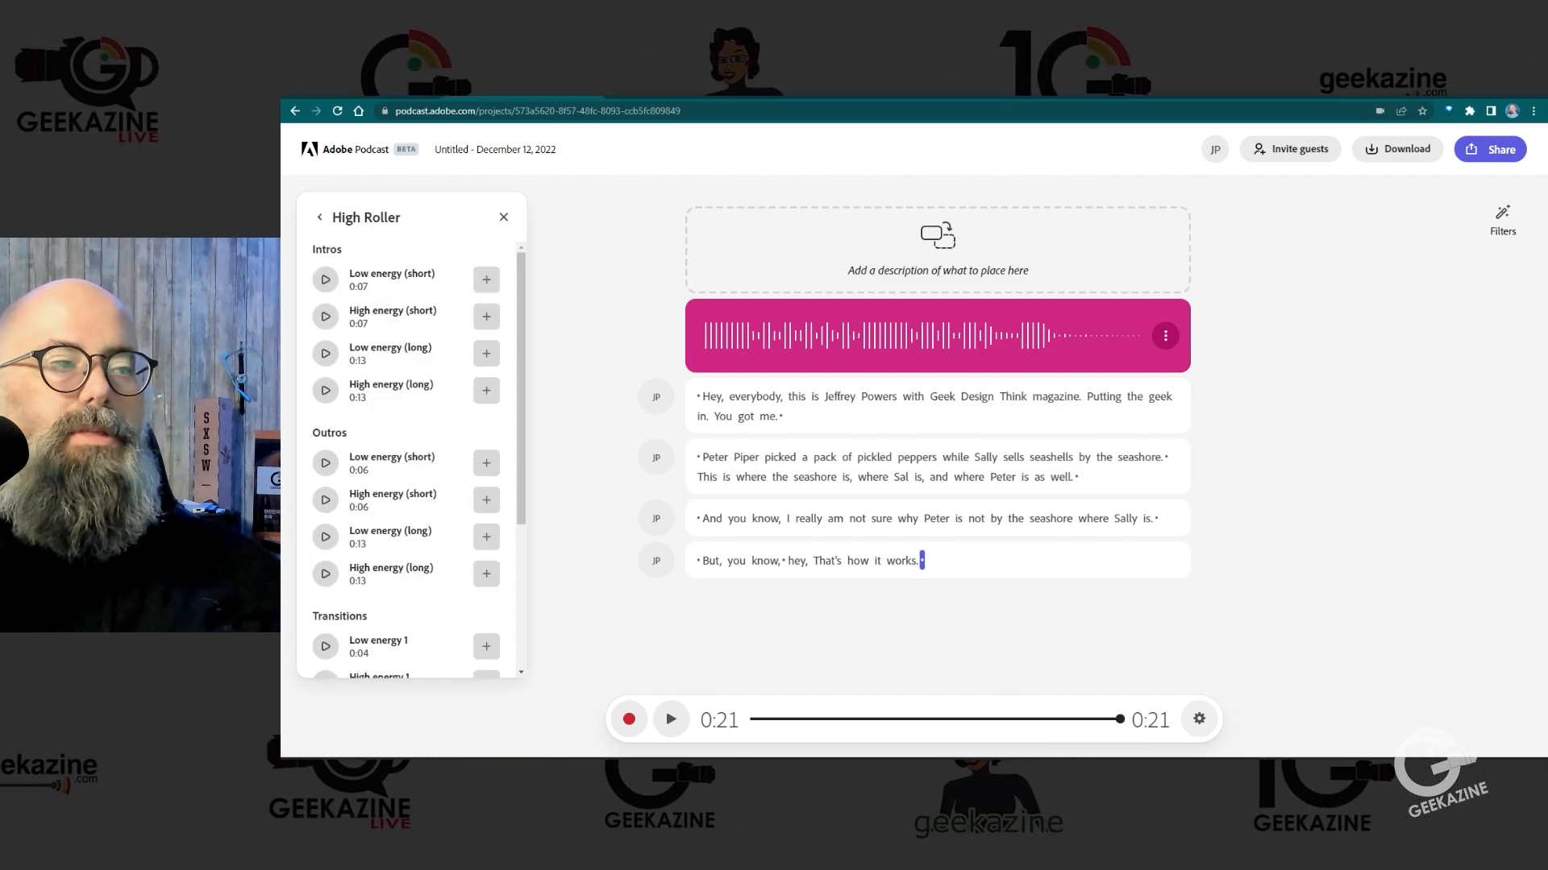
scroll(412, 459, down, 3)
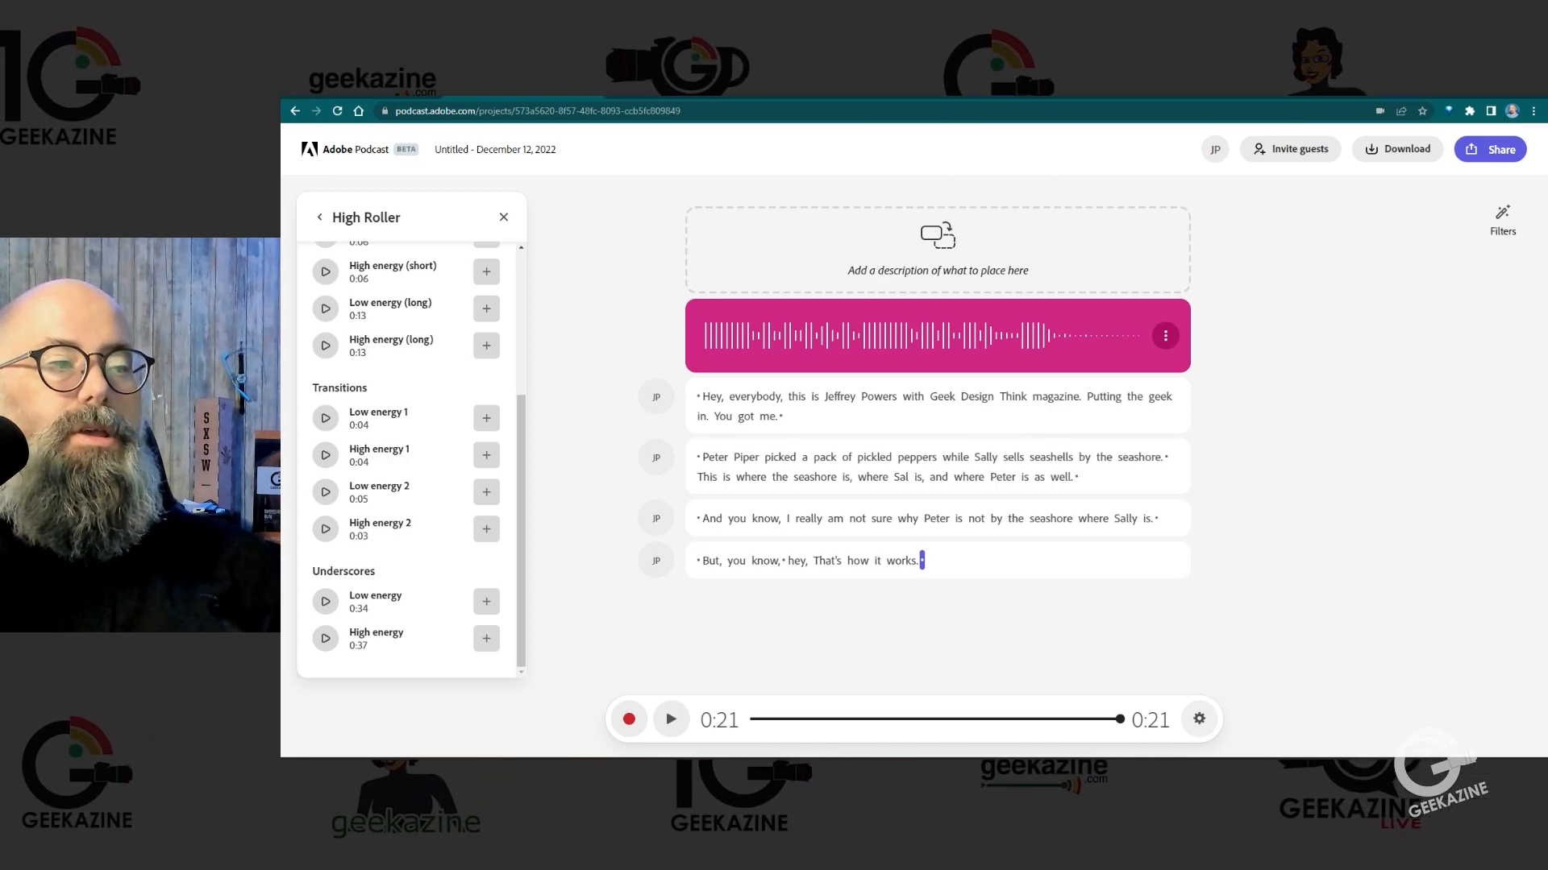
click(486, 639)
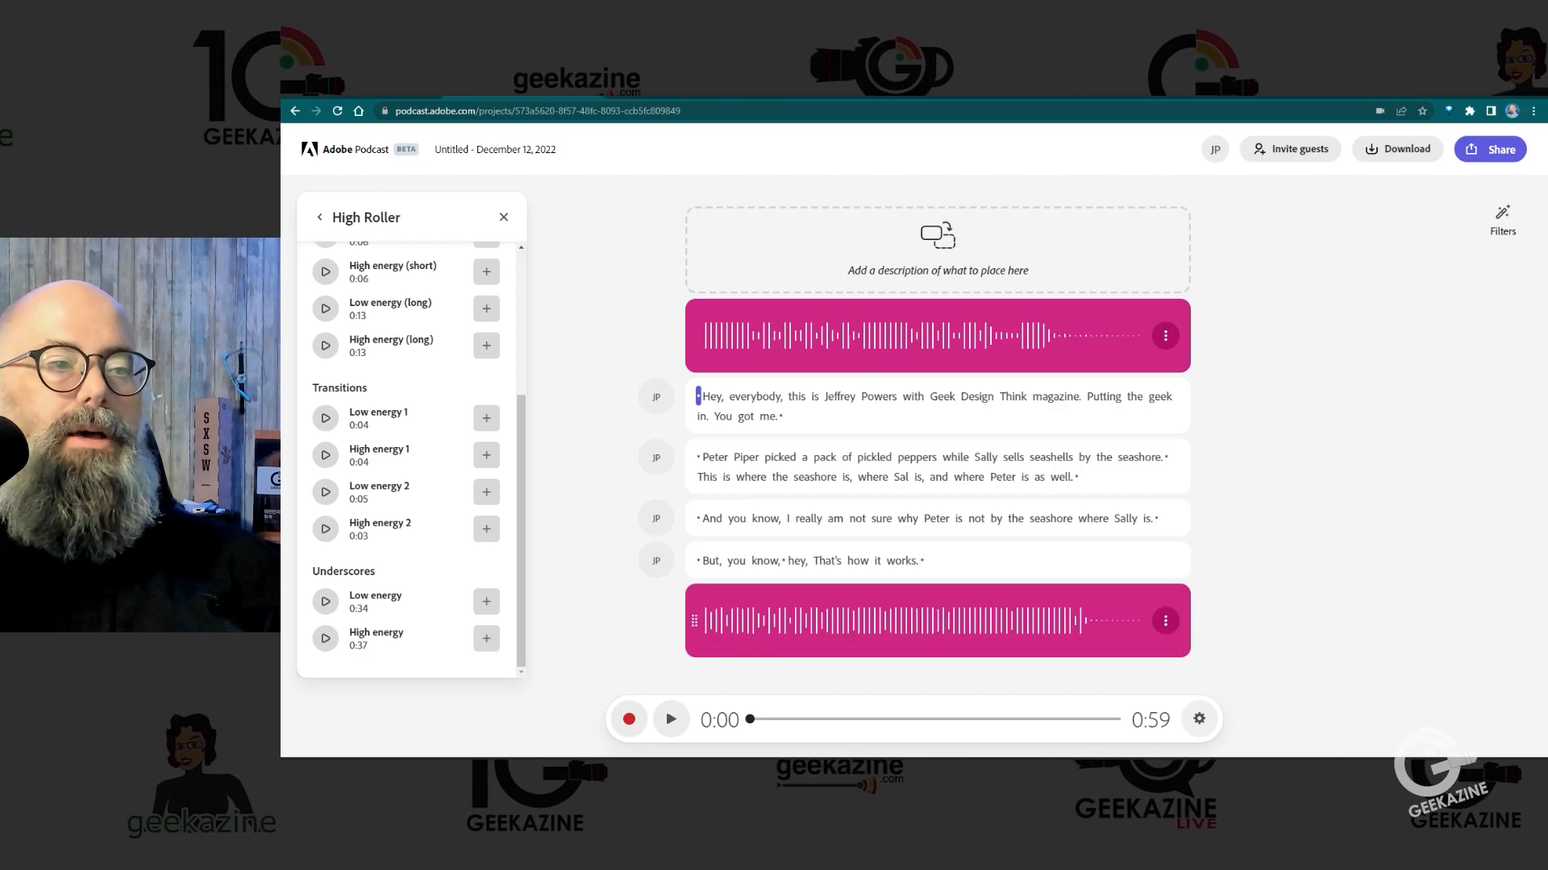
click(504, 217)
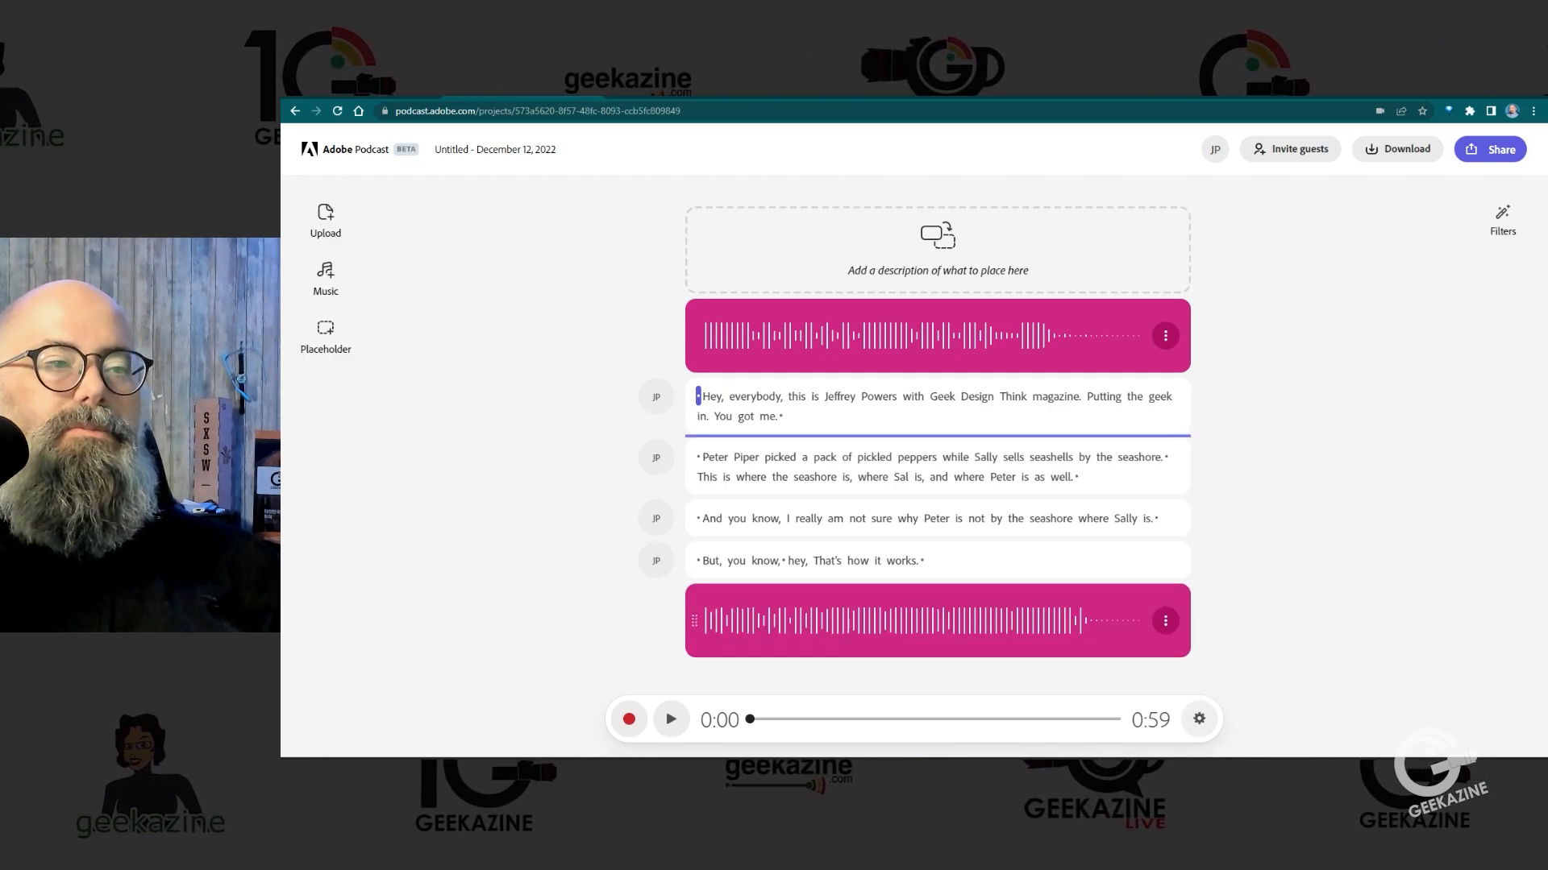
Step: Move the new underscore between the greeting and the Peter Piper clip and set it as background
drag(694, 621, 694, 436)
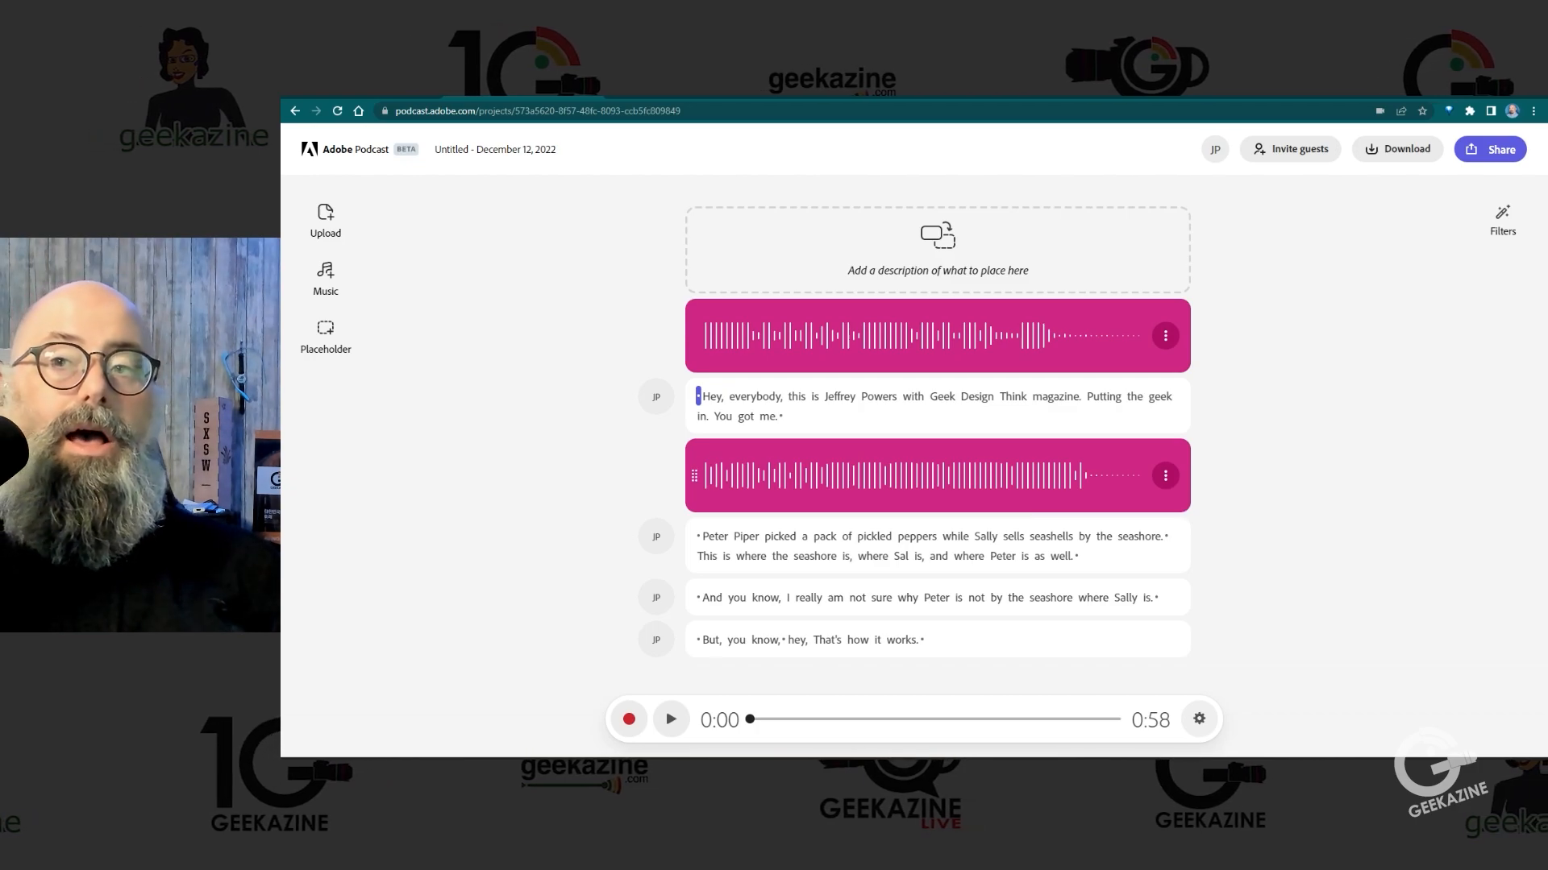
click(1166, 476)
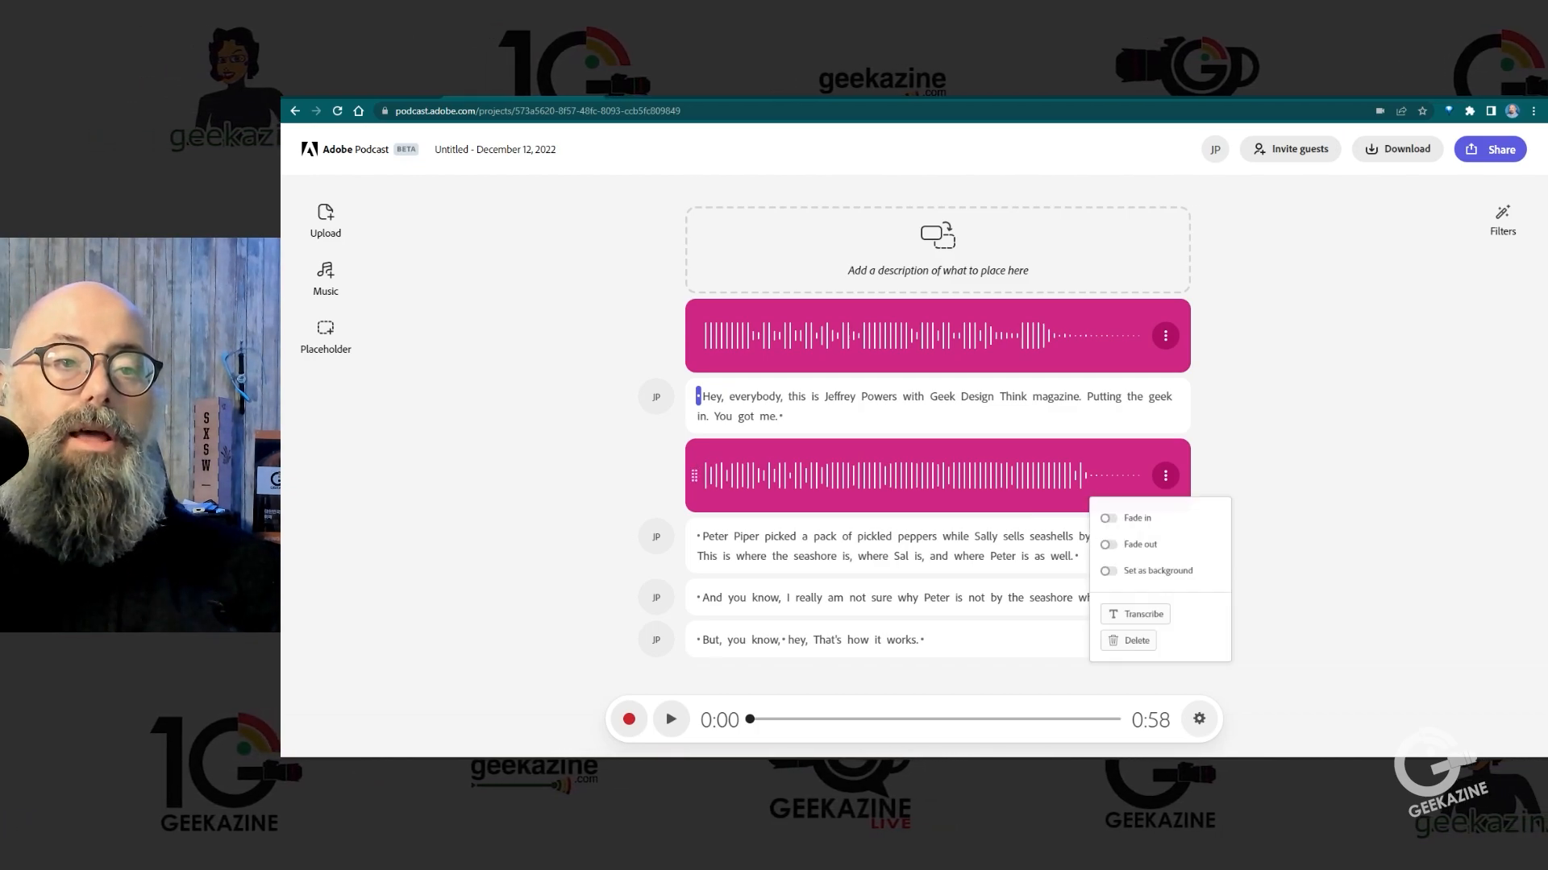
click(1109, 571)
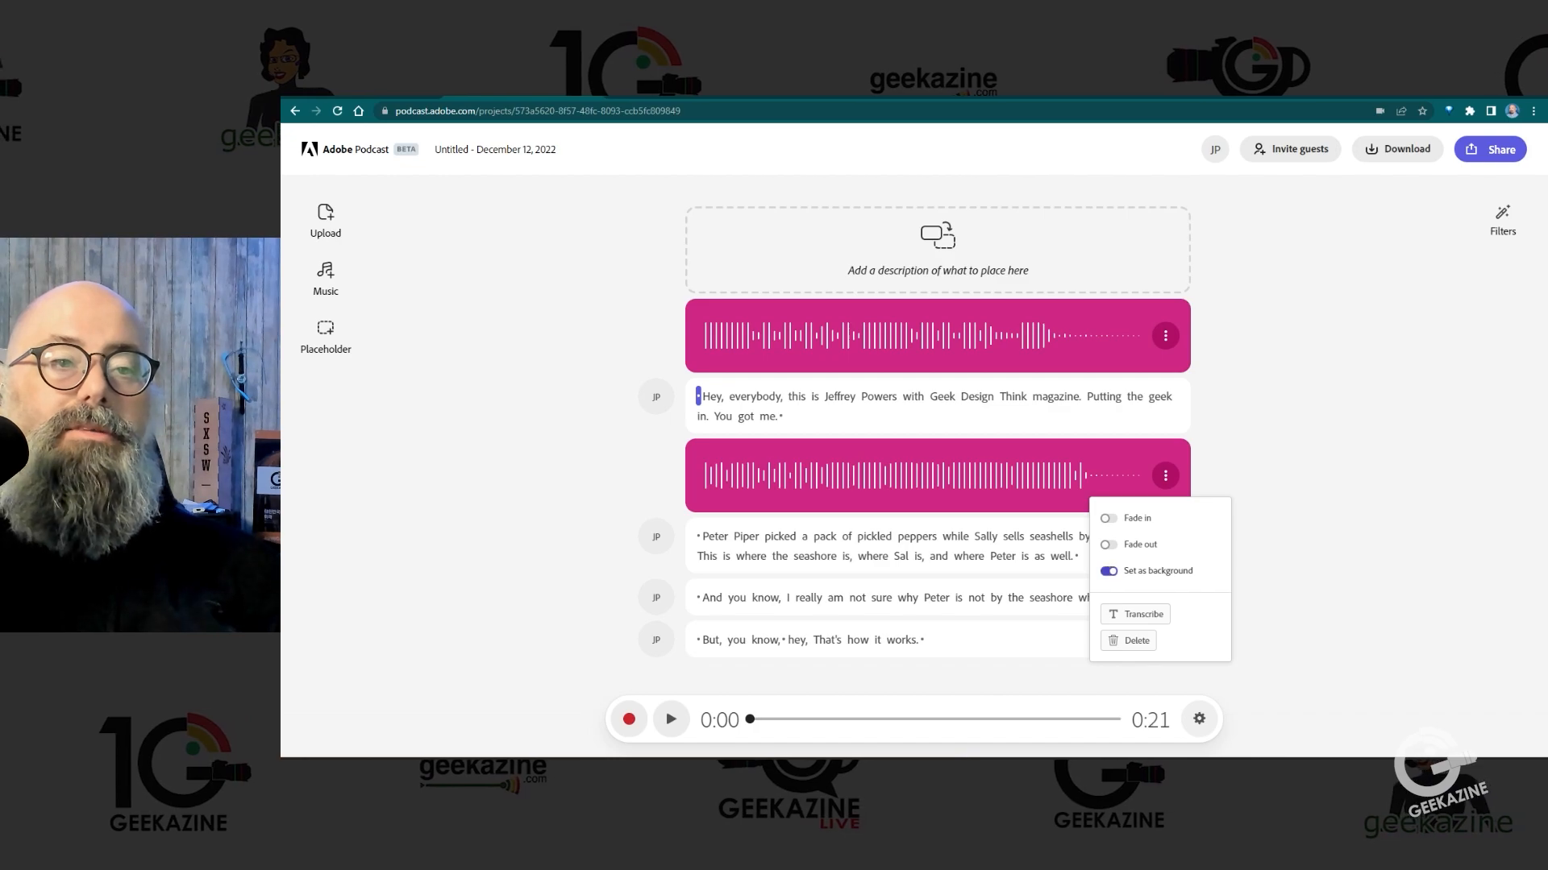
key(Escape)
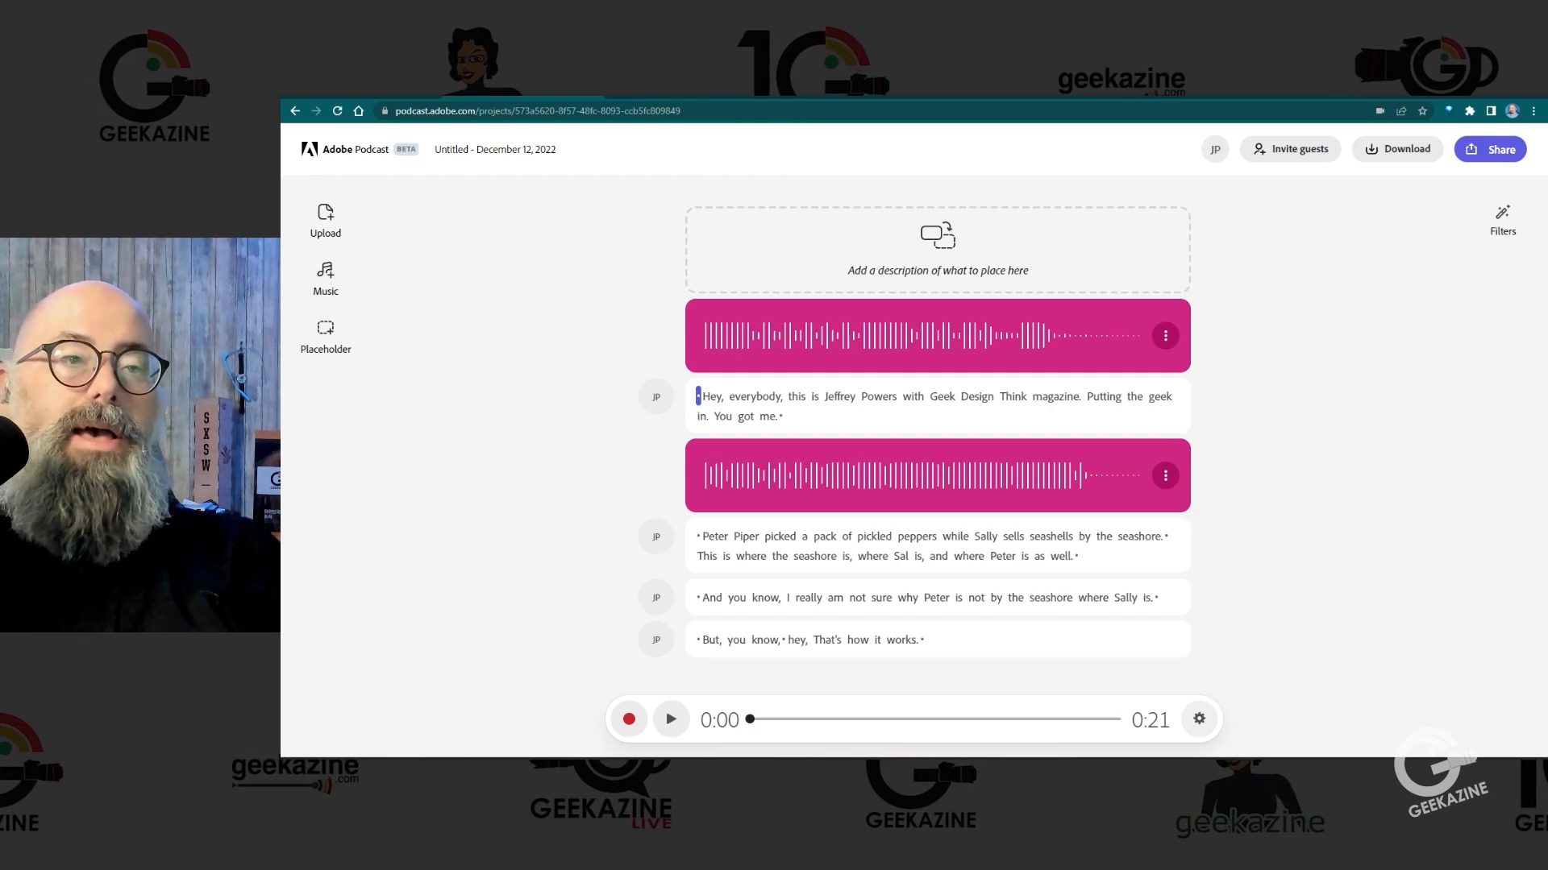
Step: Play the project from "Putting" to the end, and replay the ending from "hey", pausing just after "works."
click(1105, 397)
key(space)
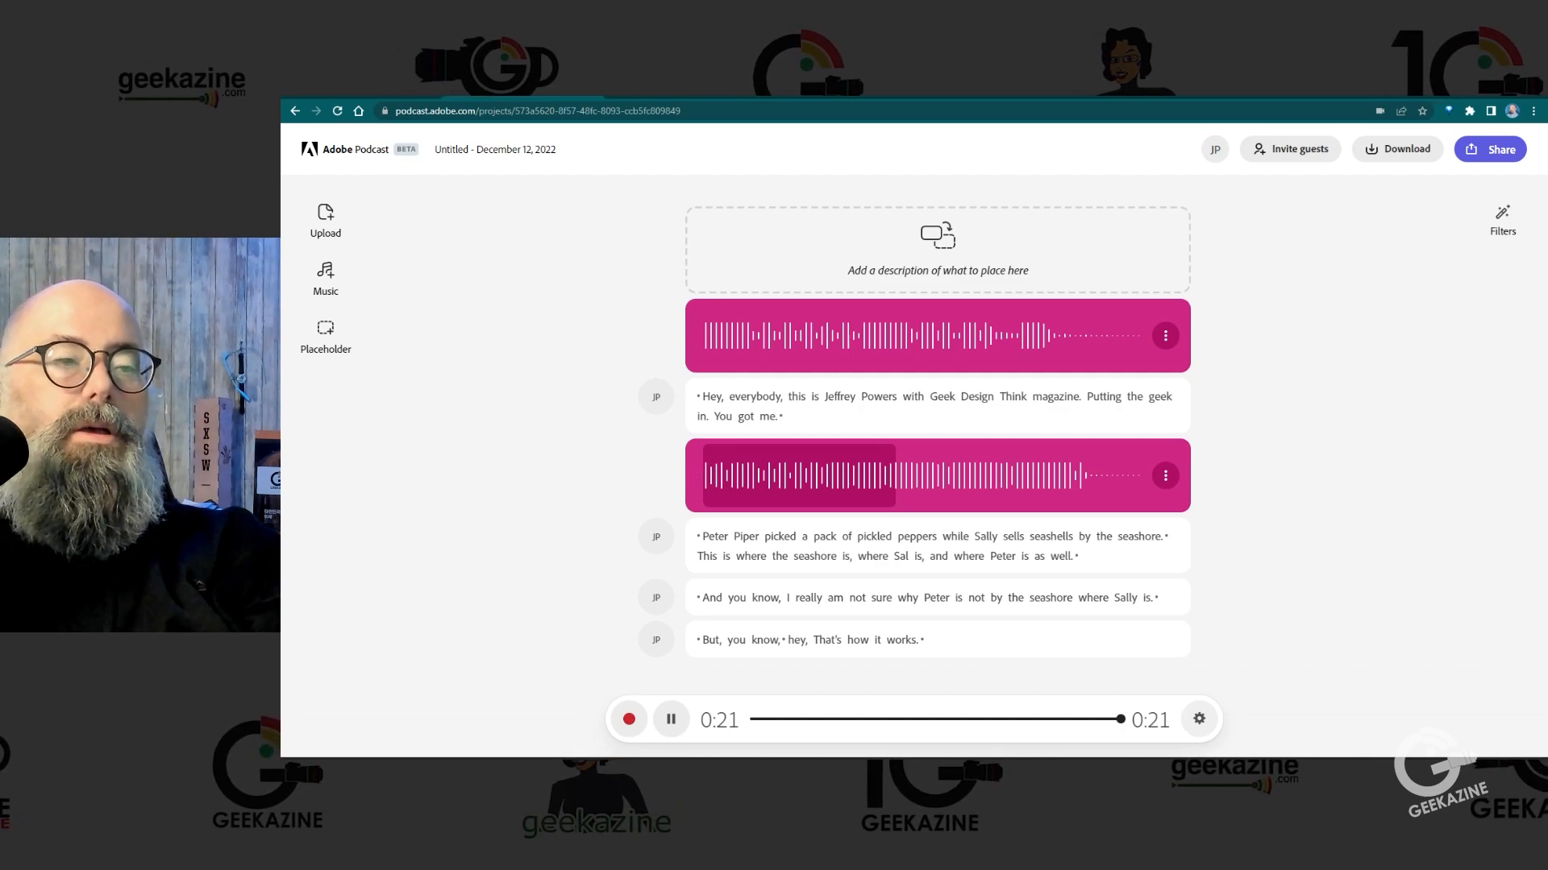
click(1086, 719)
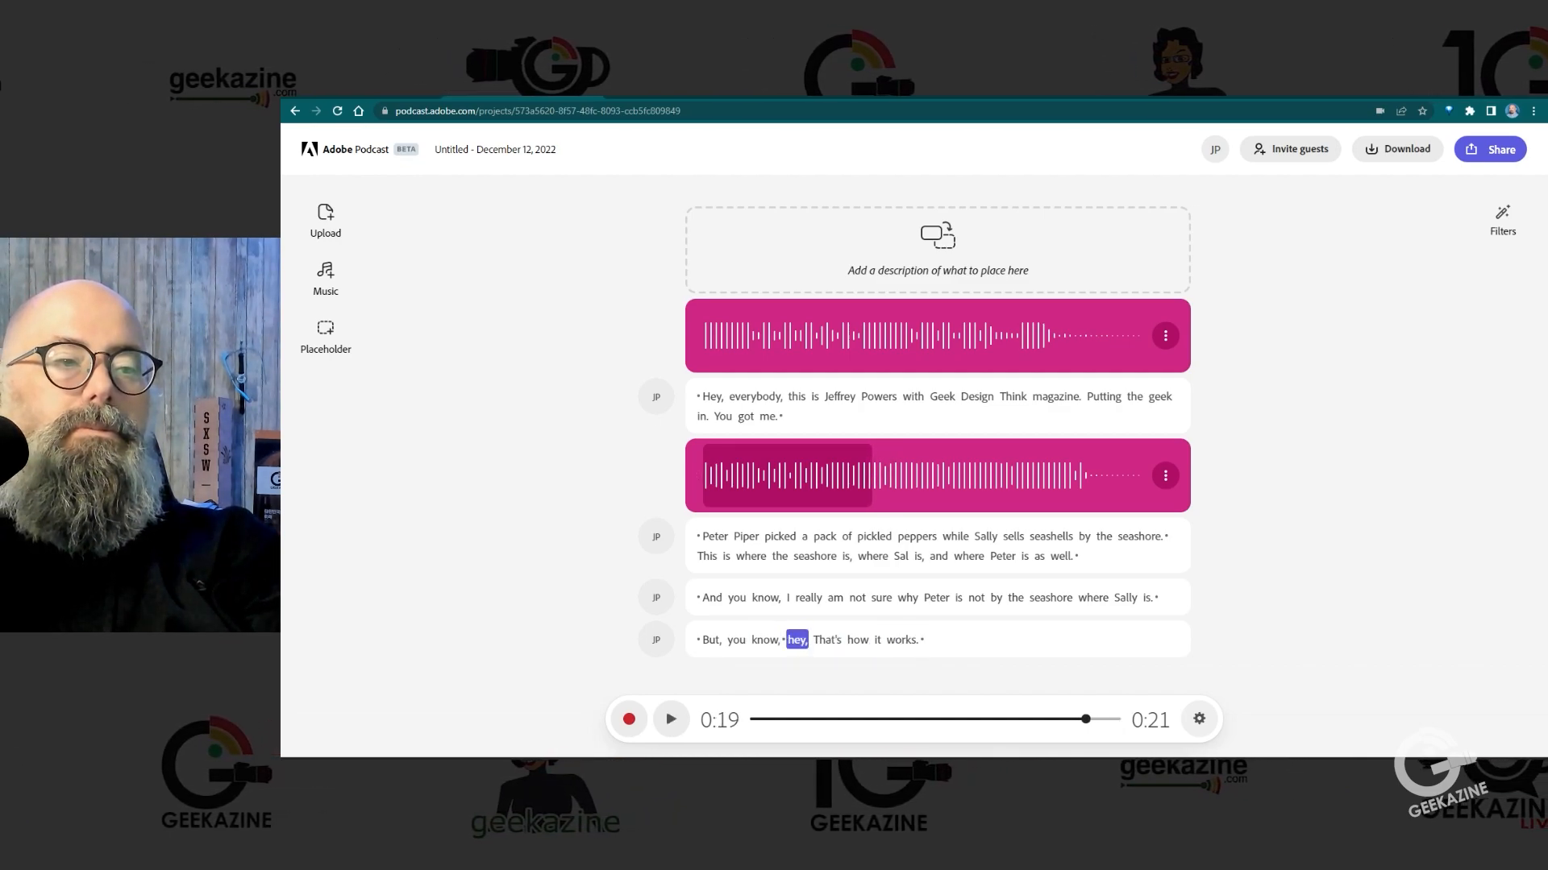
key(space)
key(space)
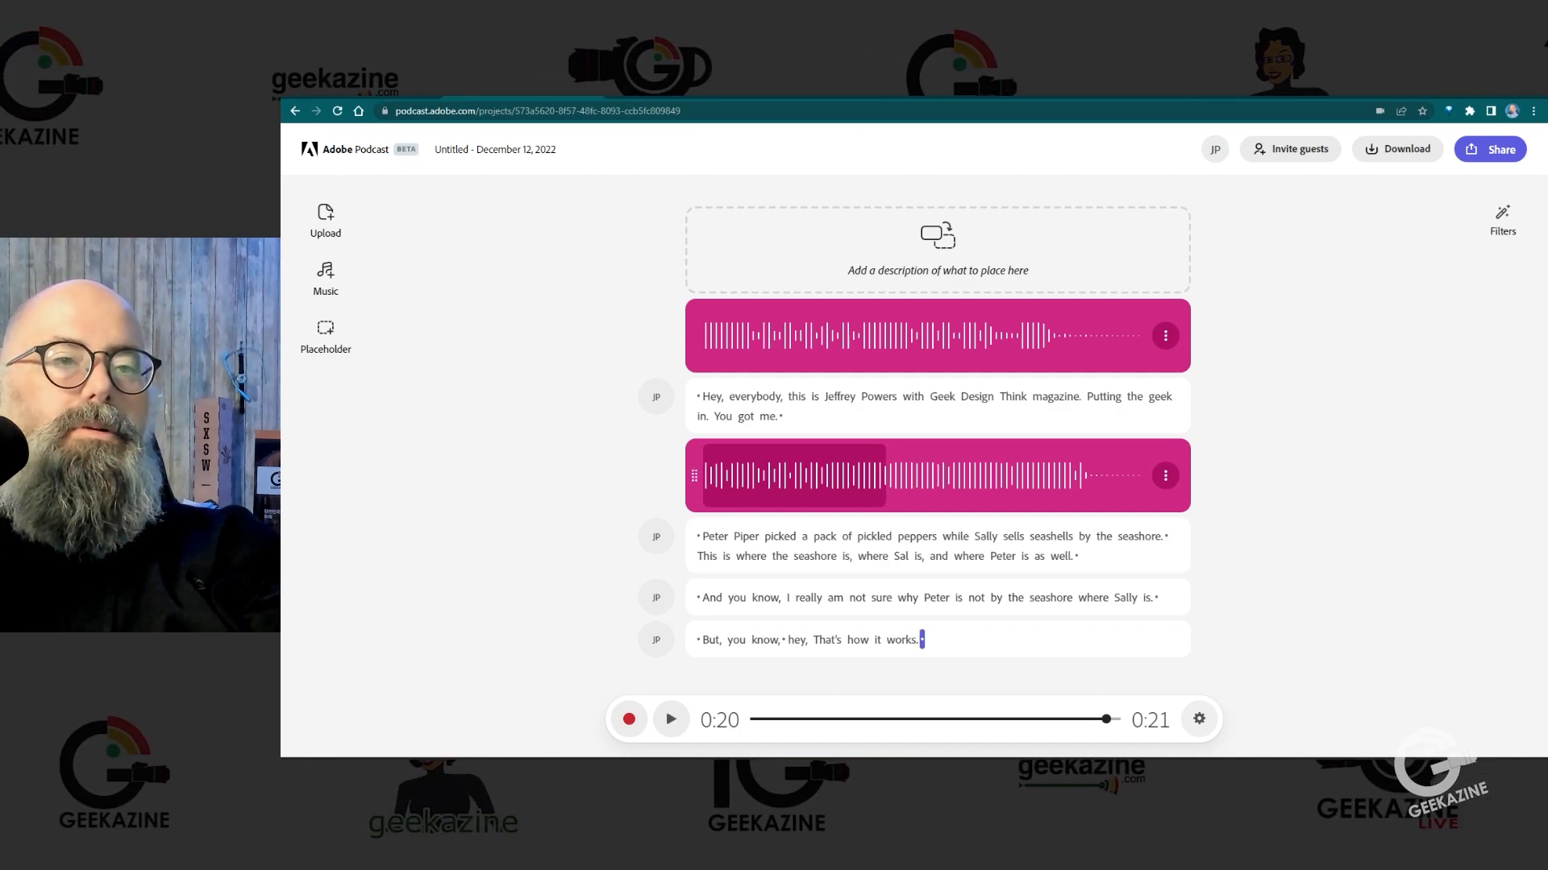
Step: Split the underscore at the playhead just after "That's how it works." and check the first part's clip options
click(1165, 475)
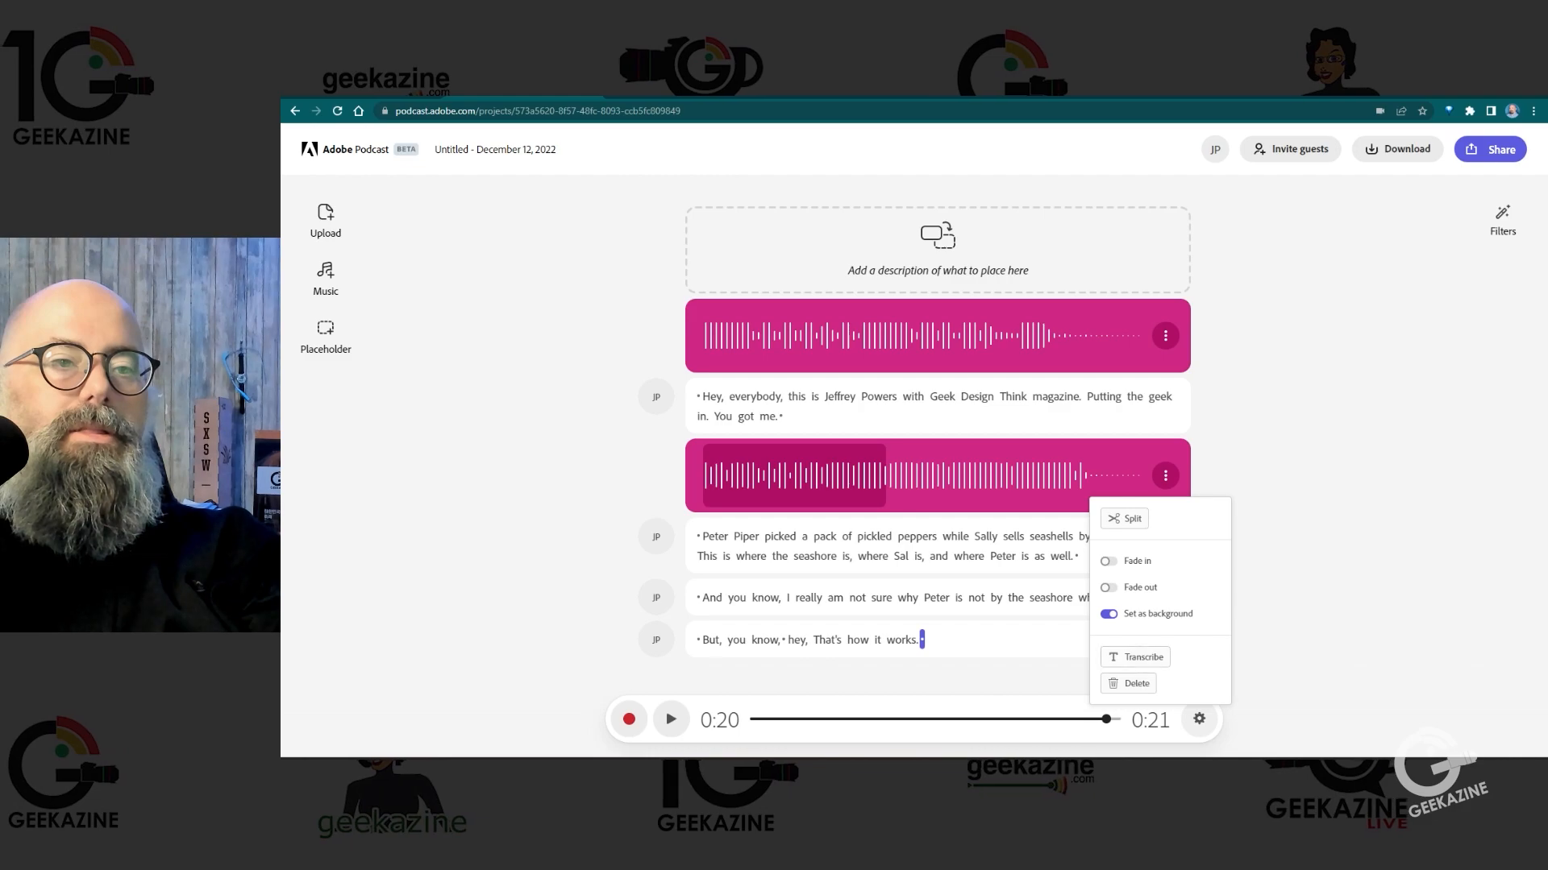
click(1125, 519)
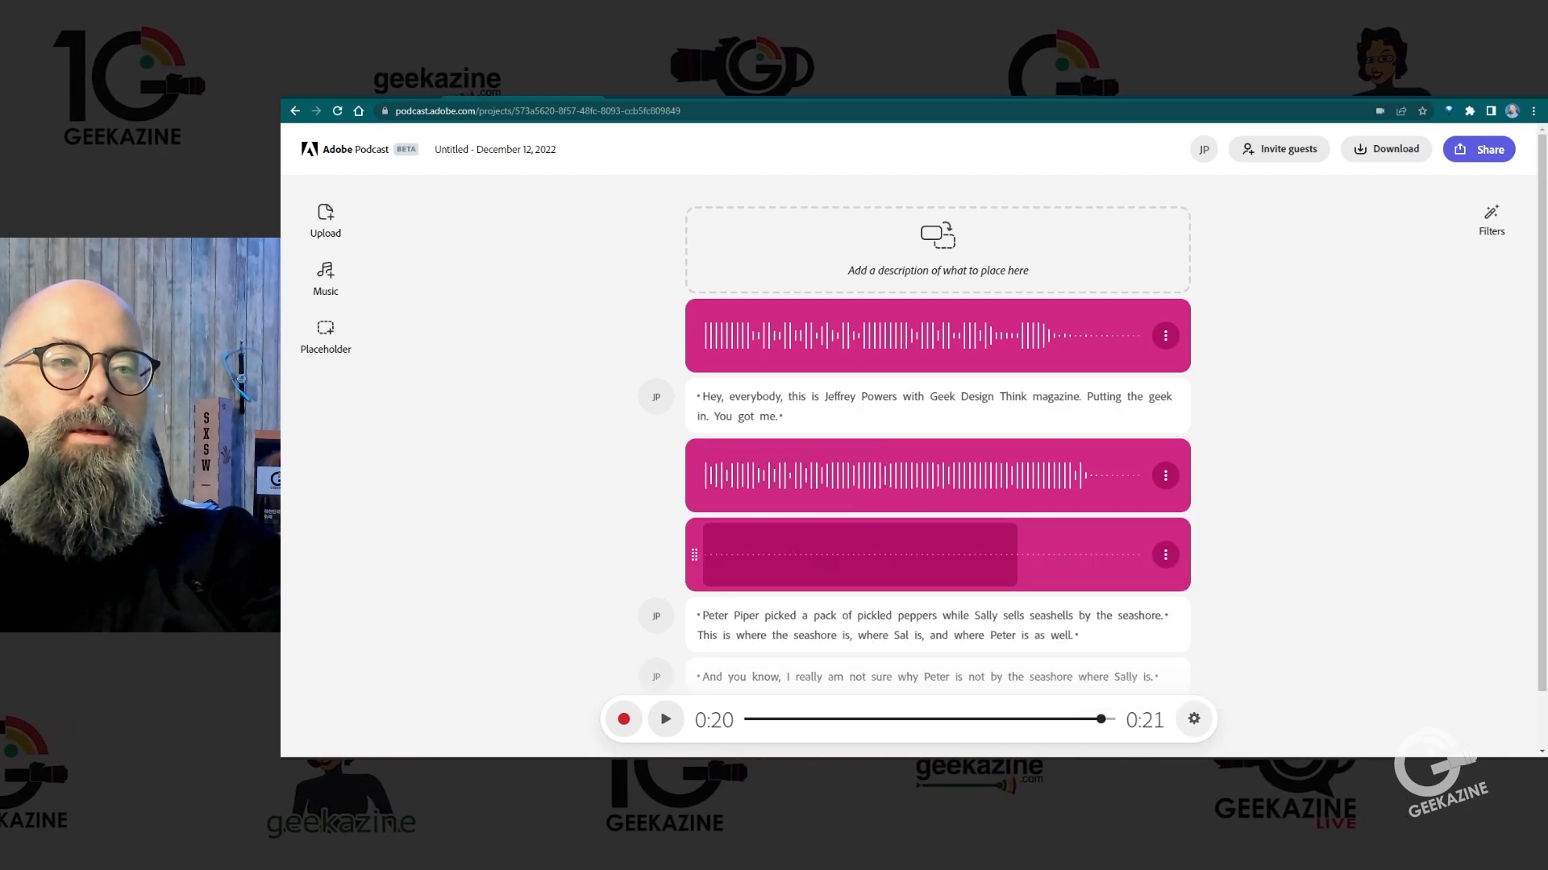
click(1164, 475)
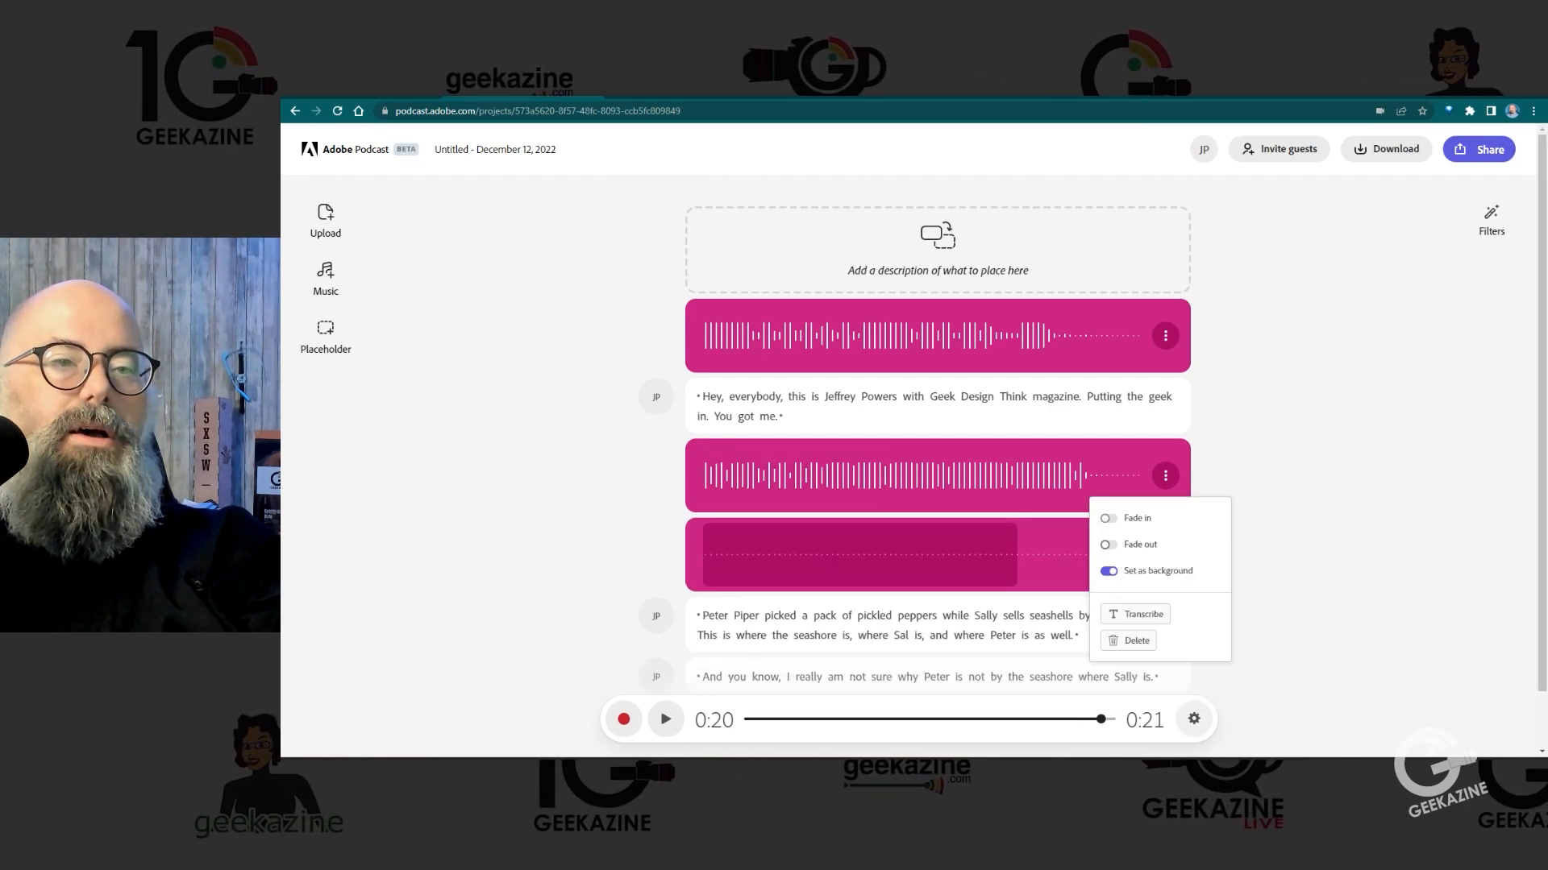
key(Escape)
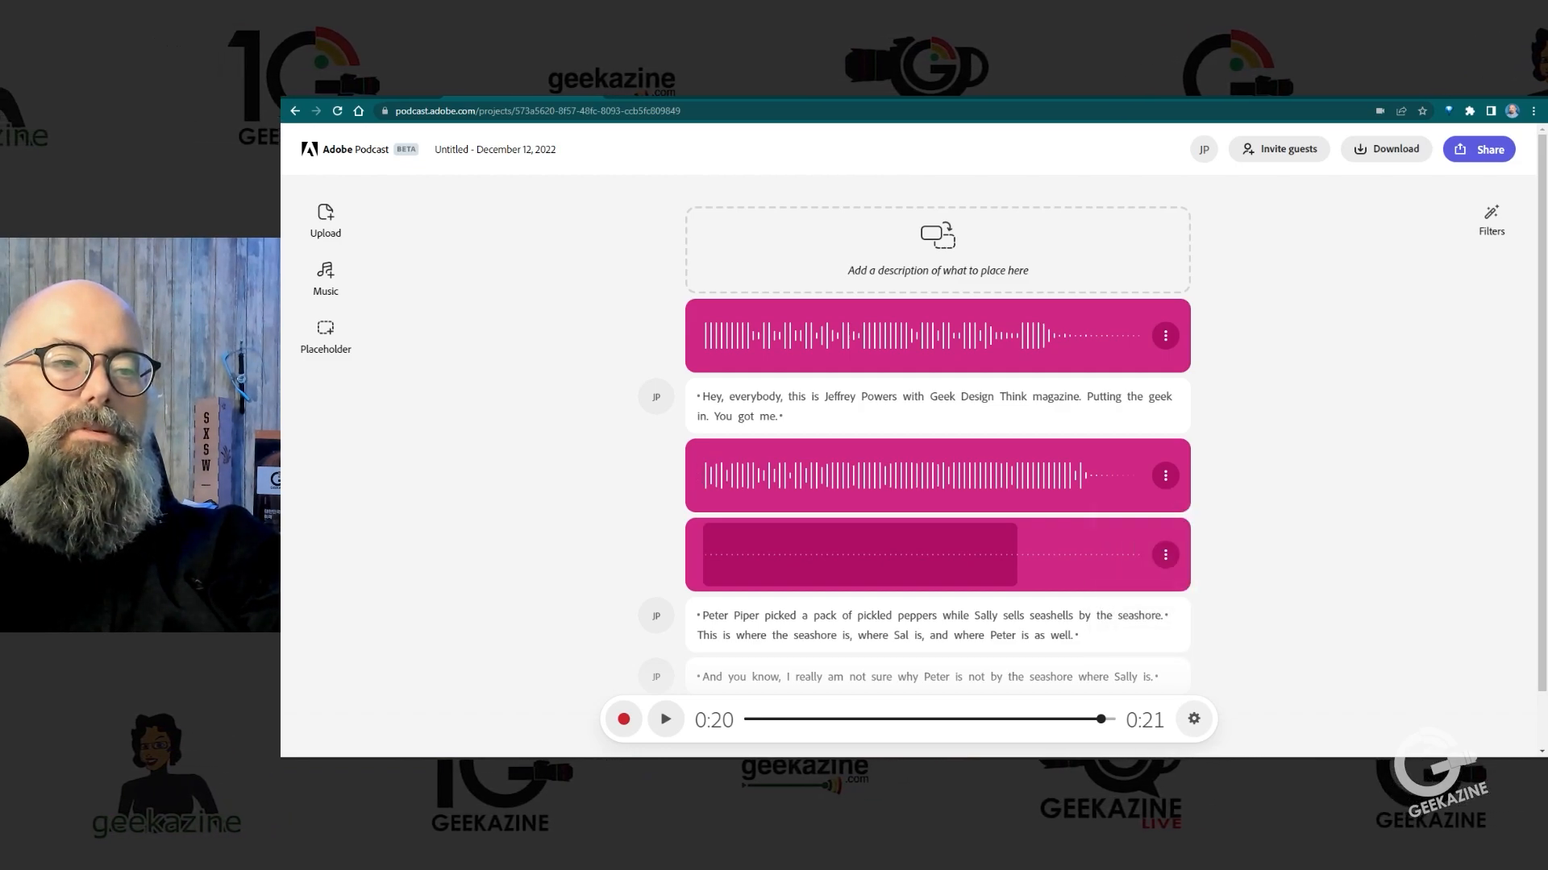
Step: Play the ending from "hey" to check how the split background music sounds as the speech finishes
scroll(938, 465, down, 1)
click(798, 656)
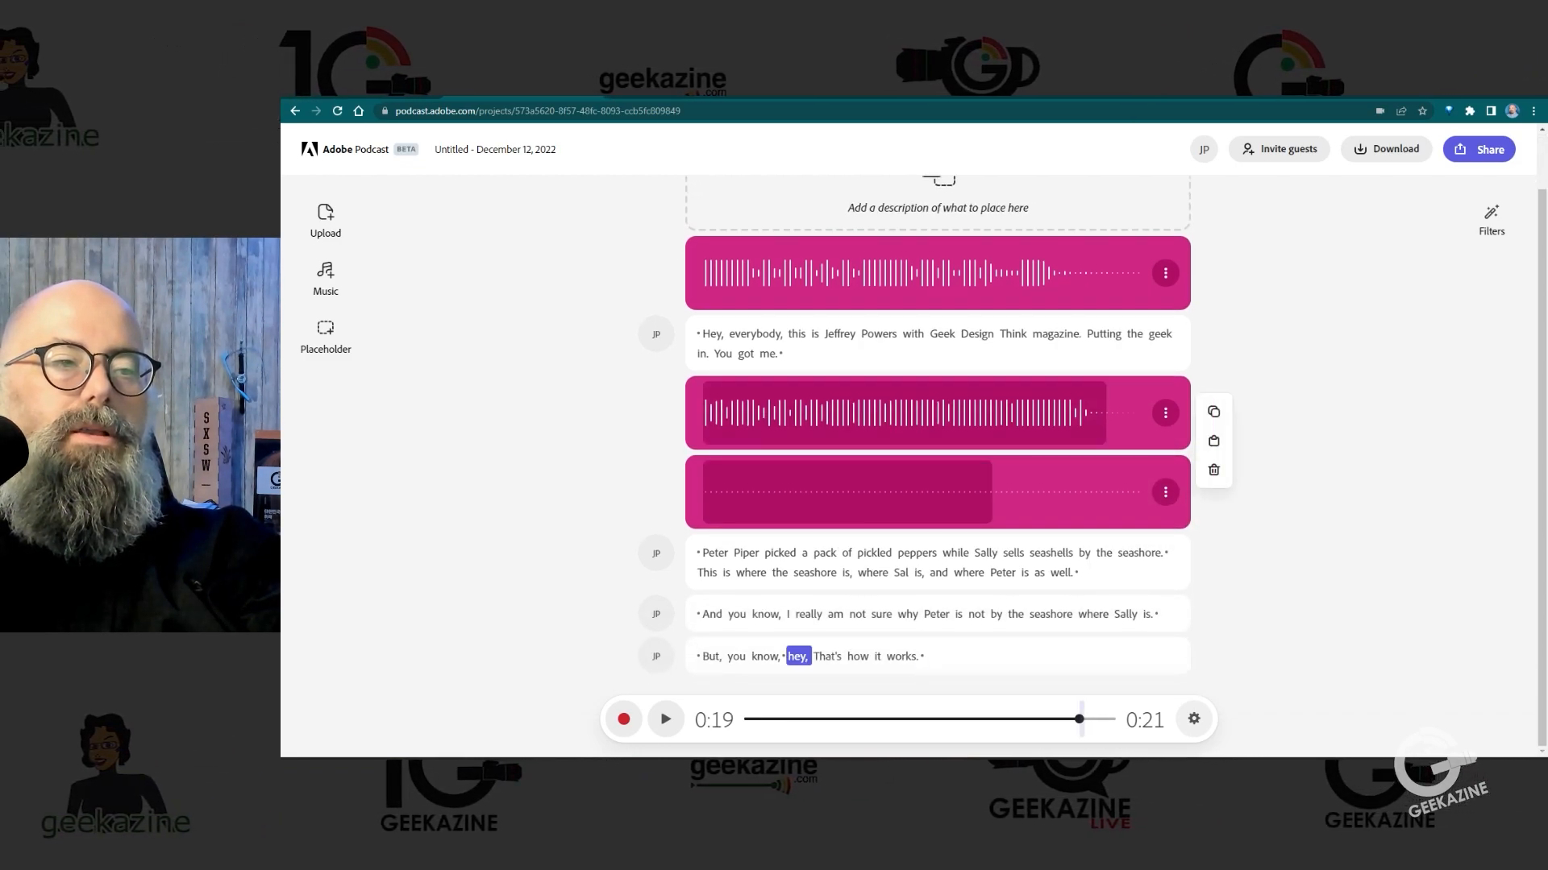
key(space)
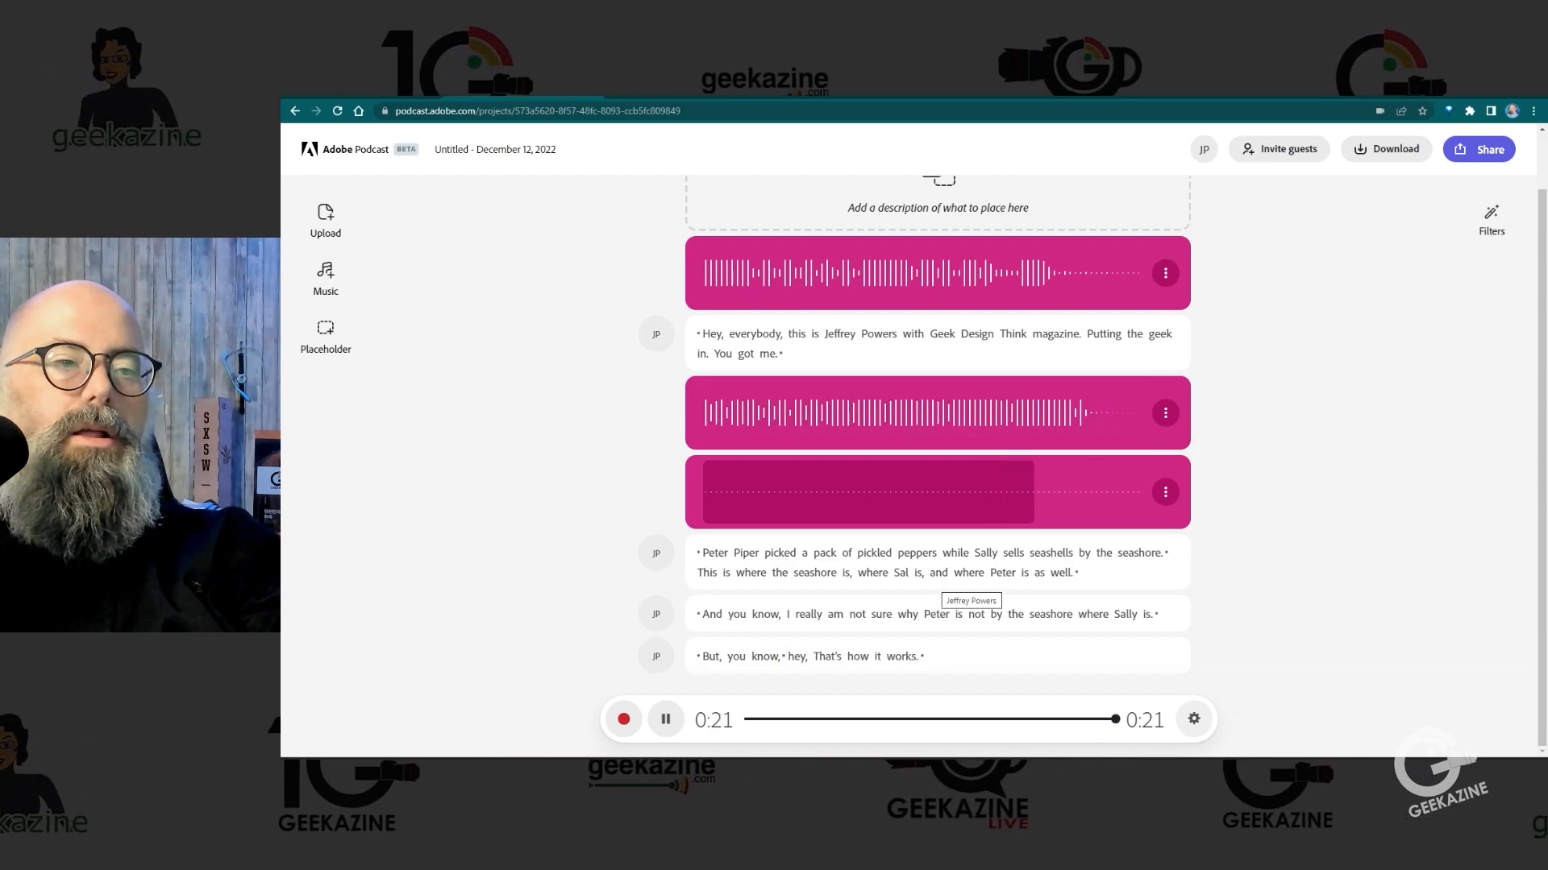
key(space)
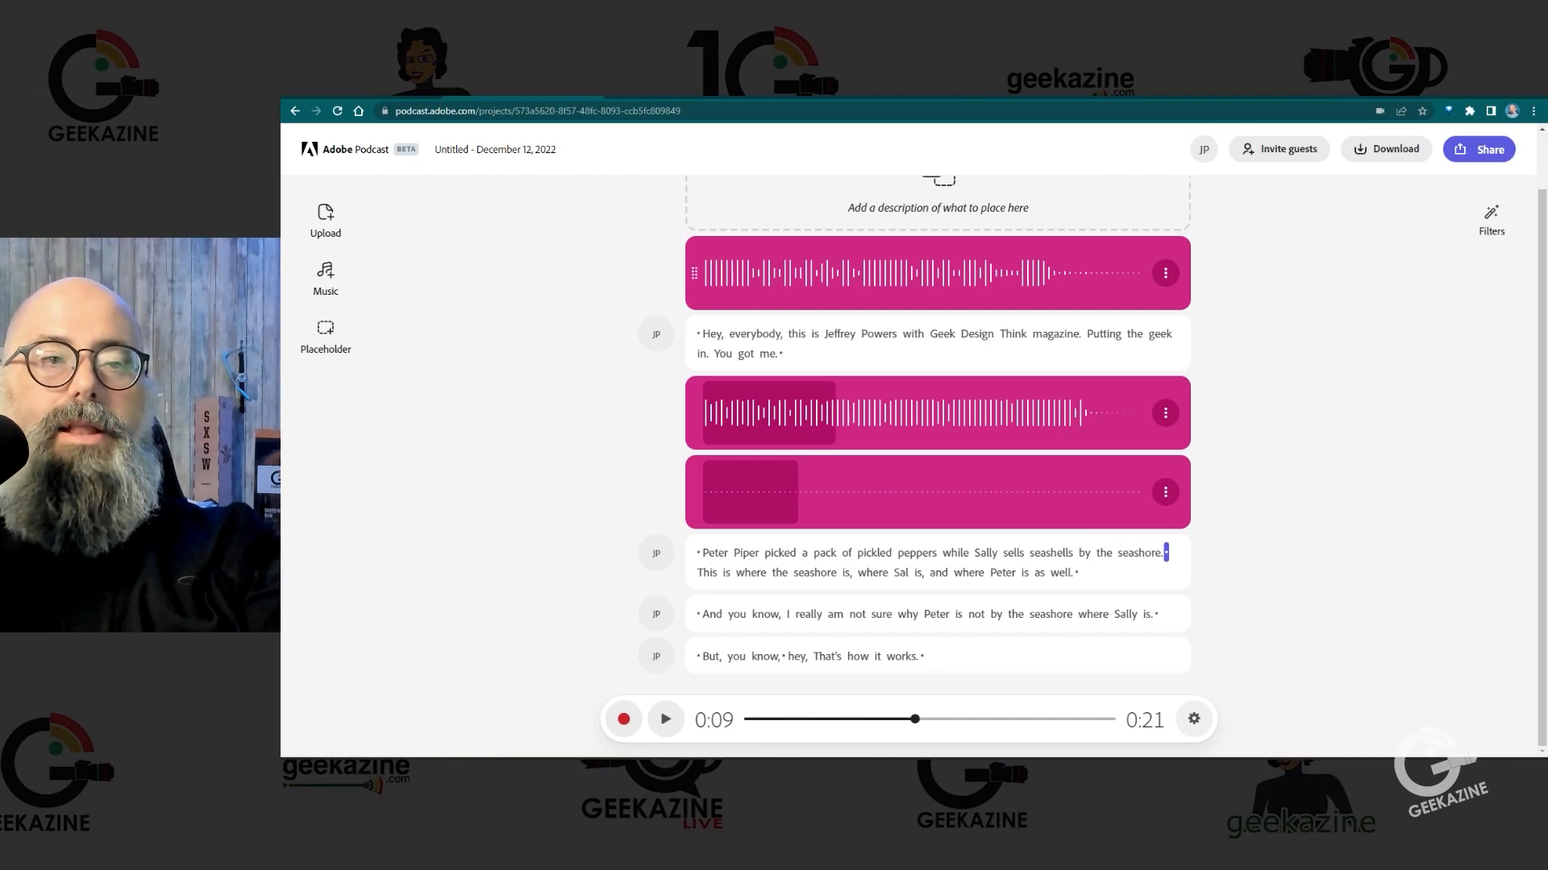
Step: Play the opening greeting until "Putting the geek in." and split the intro music at that point
click(839, 333)
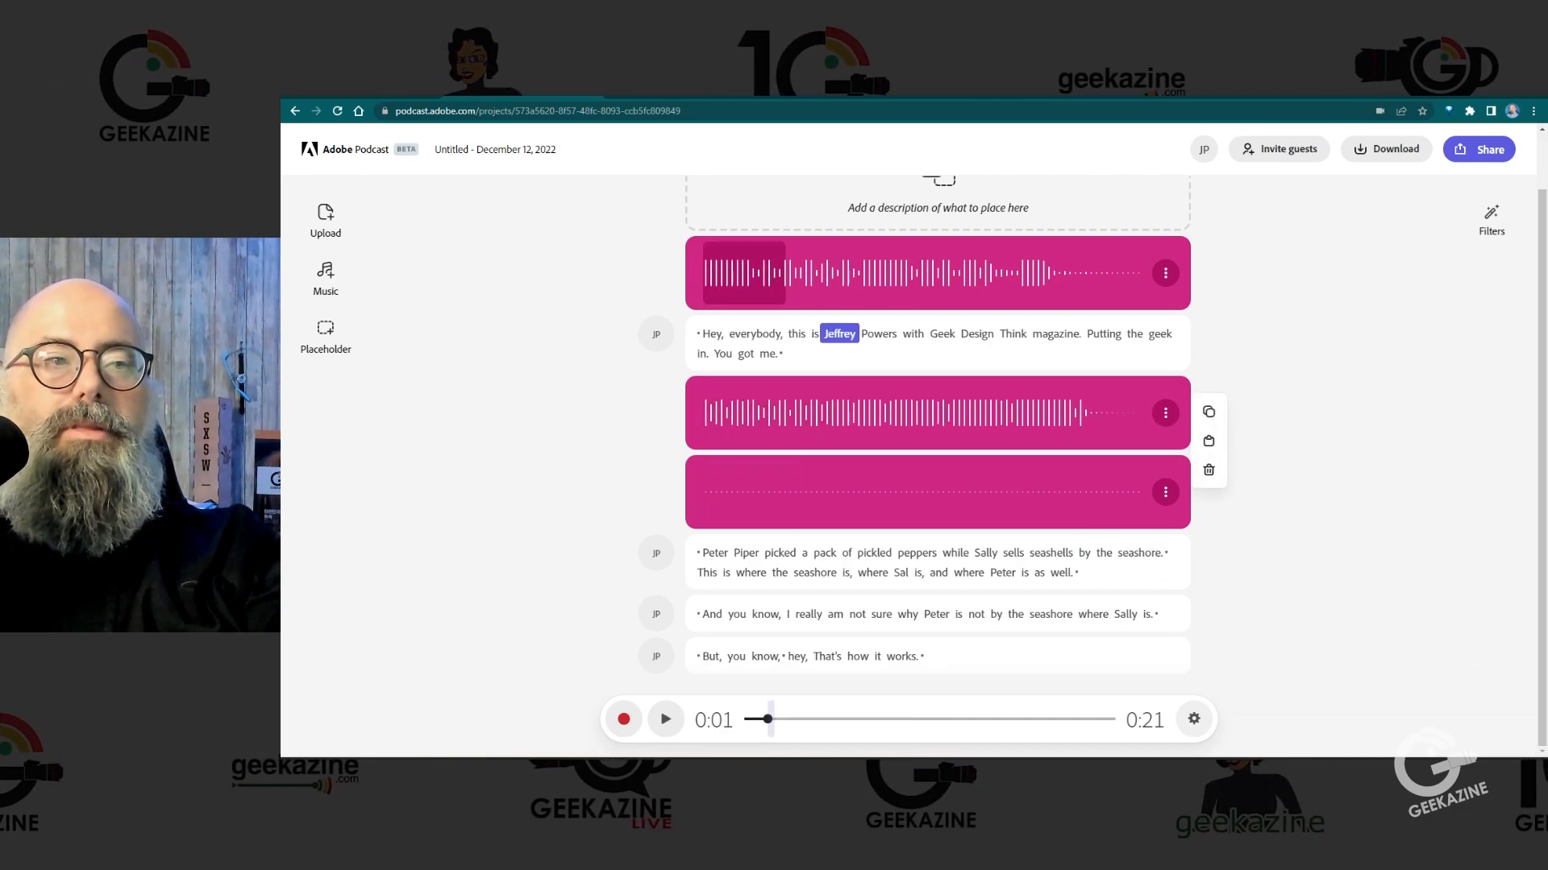
key(space)
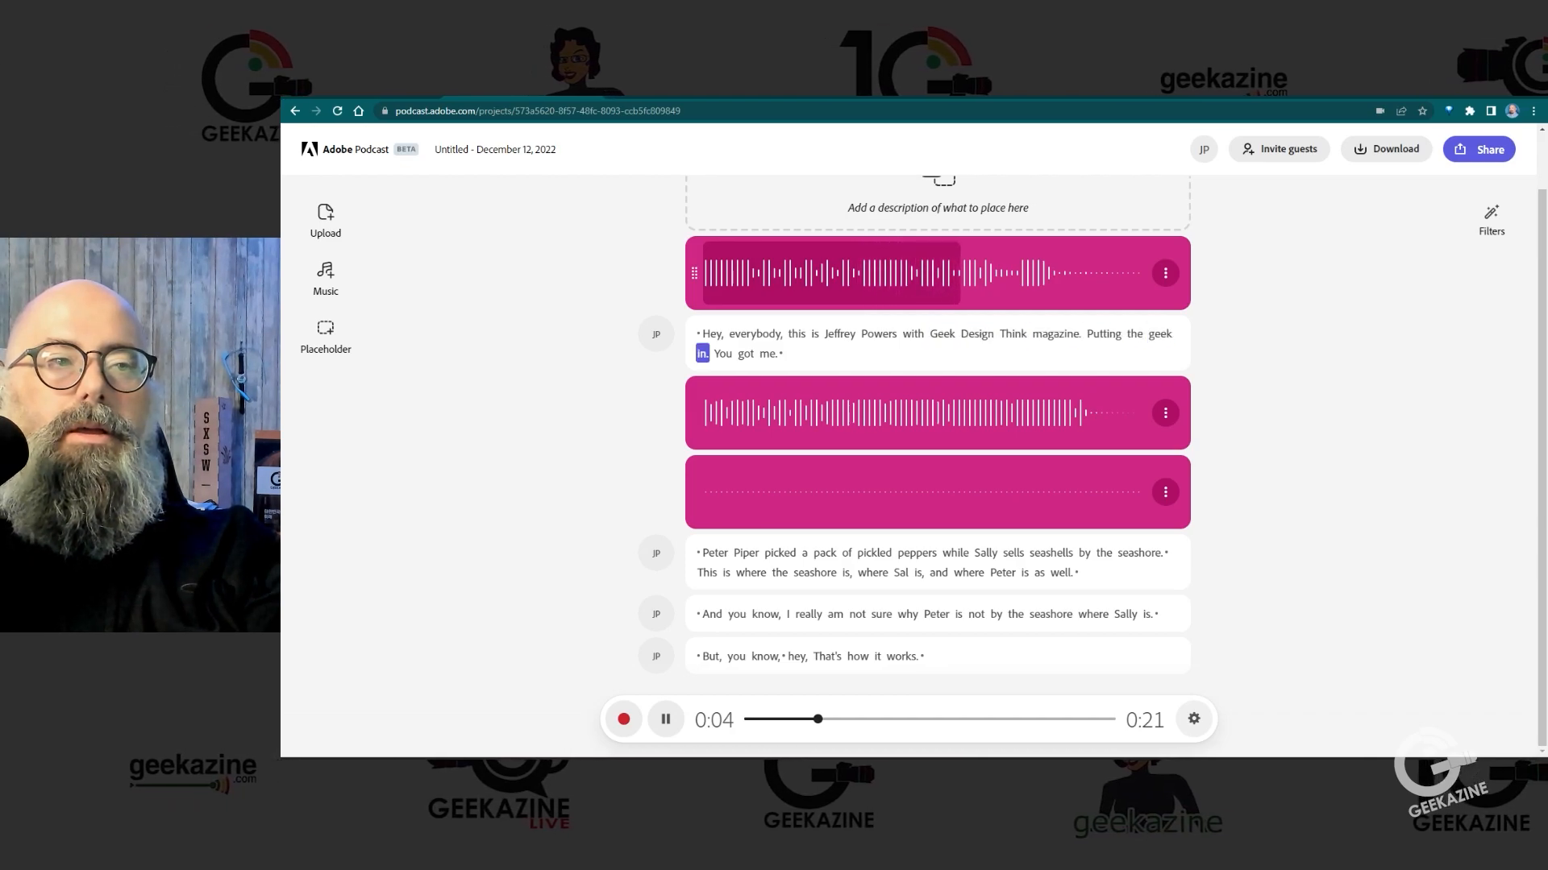
key(space)
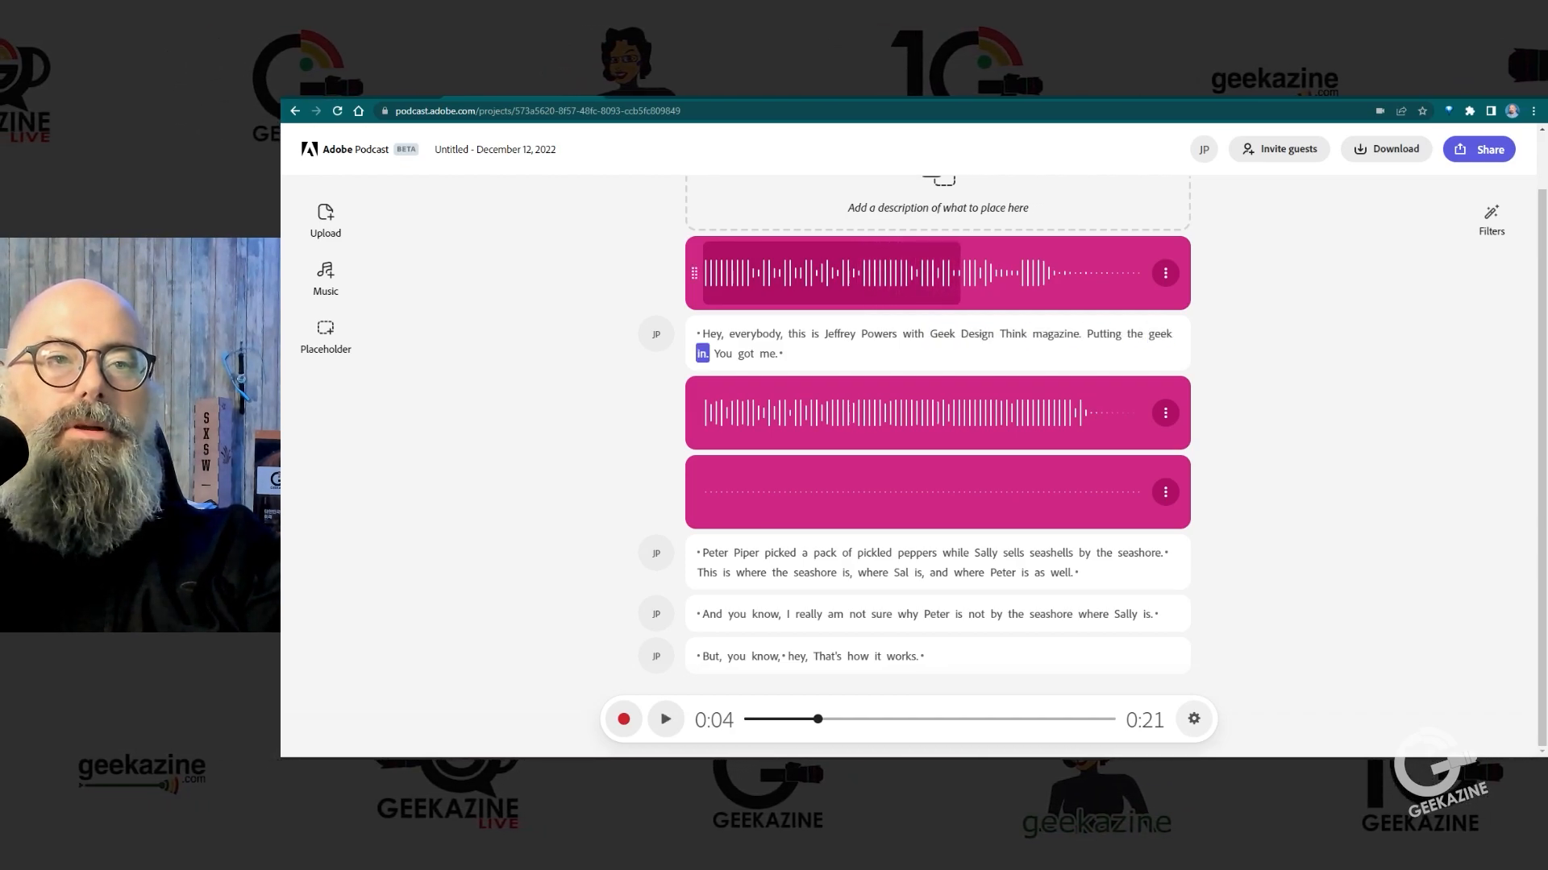
click(1165, 272)
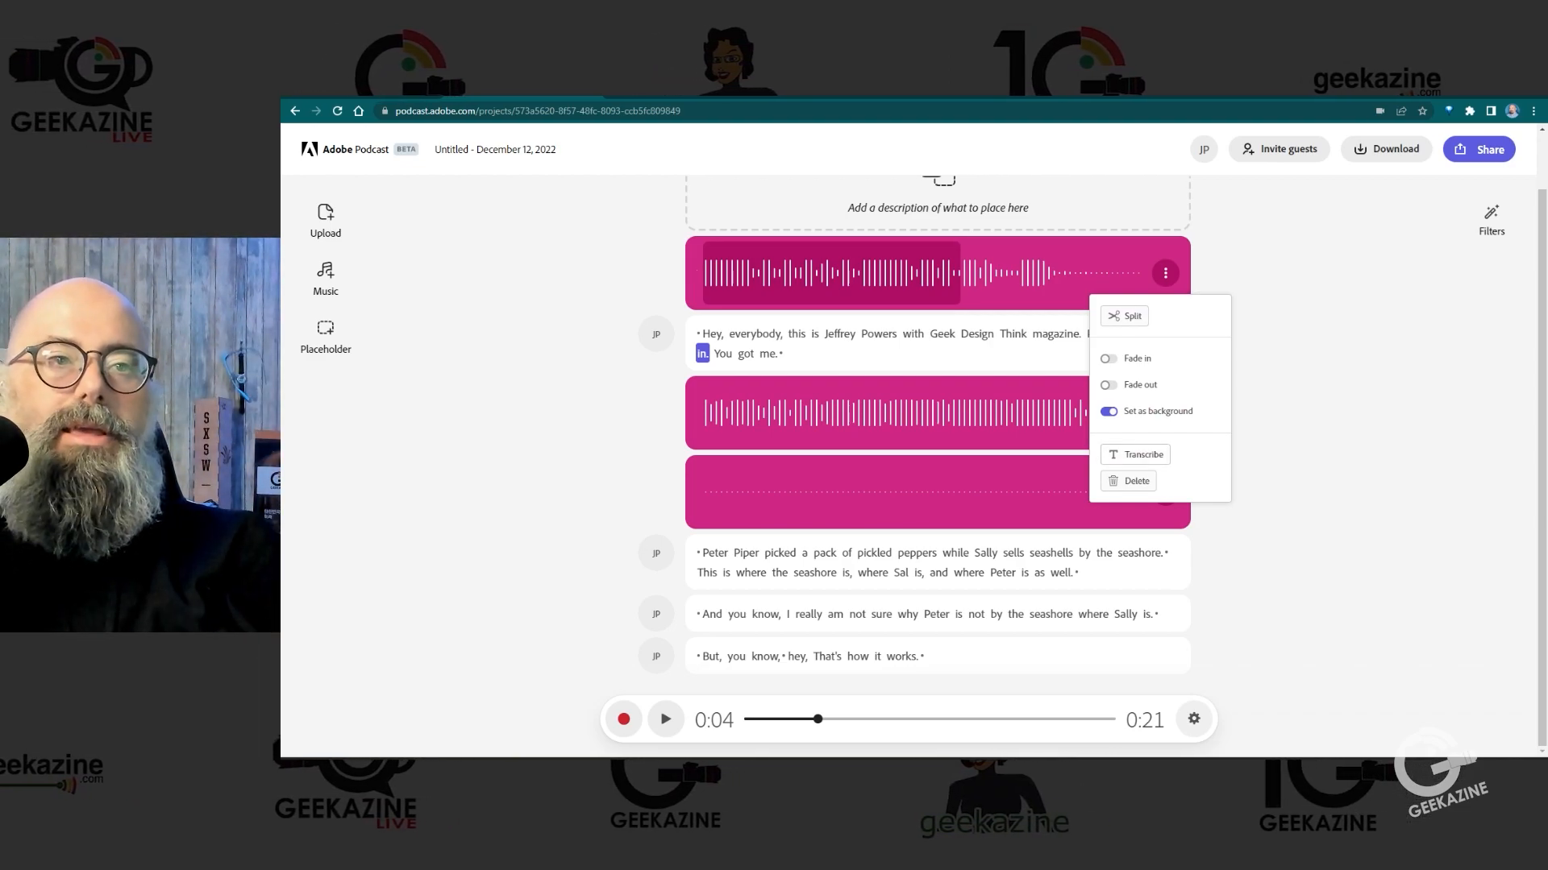
click(1124, 316)
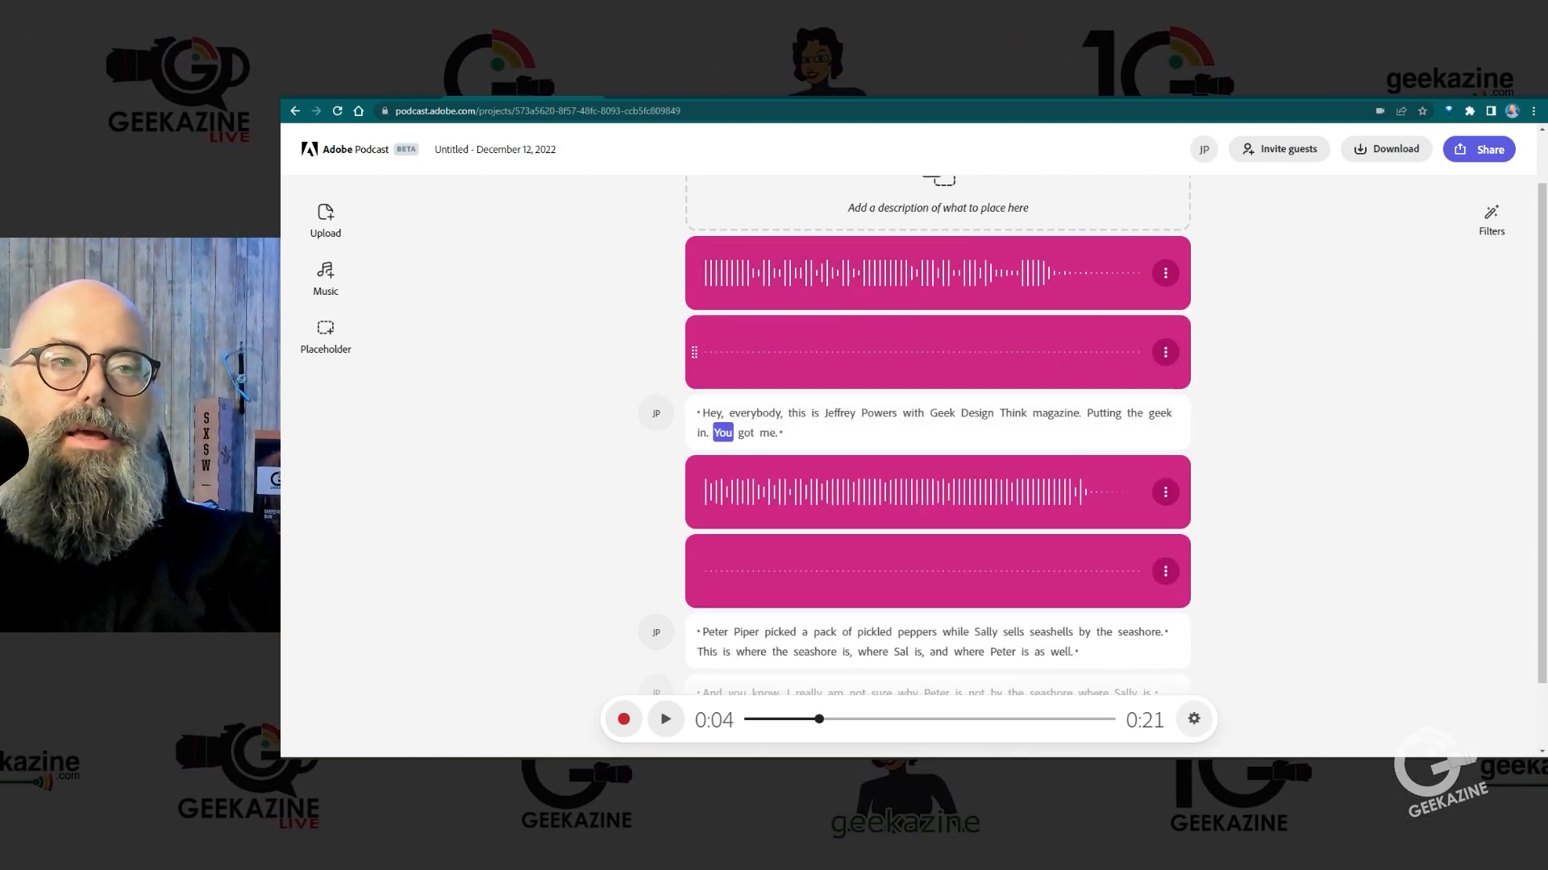
Step: Delete the leftover second part of the split underscore above the Peter Piper clip and play the passage from "Piper" to the end
click(746, 632)
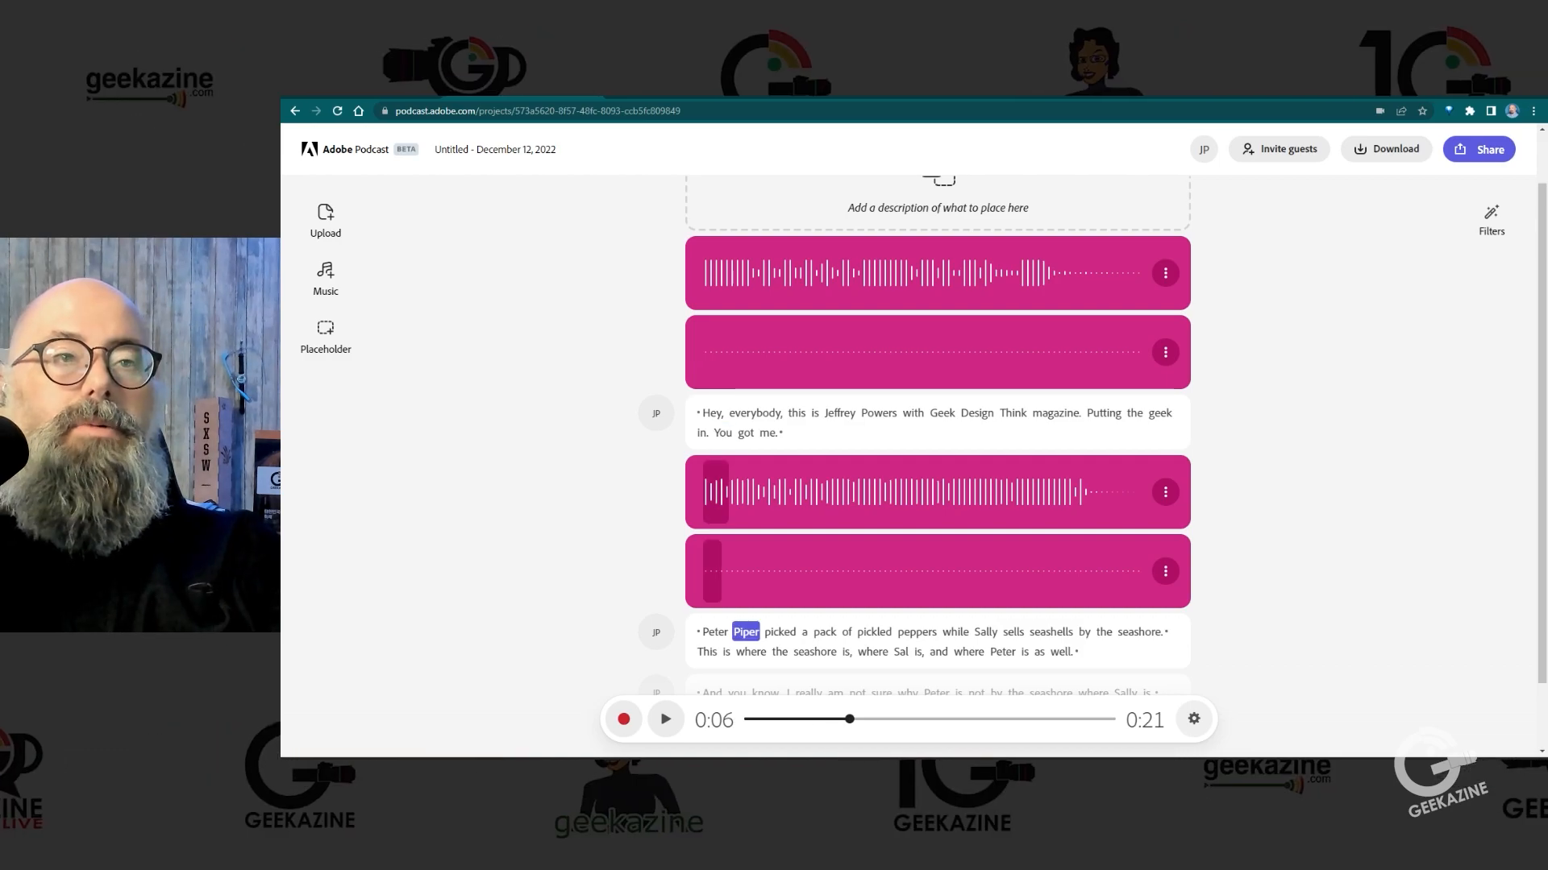
click(1164, 272)
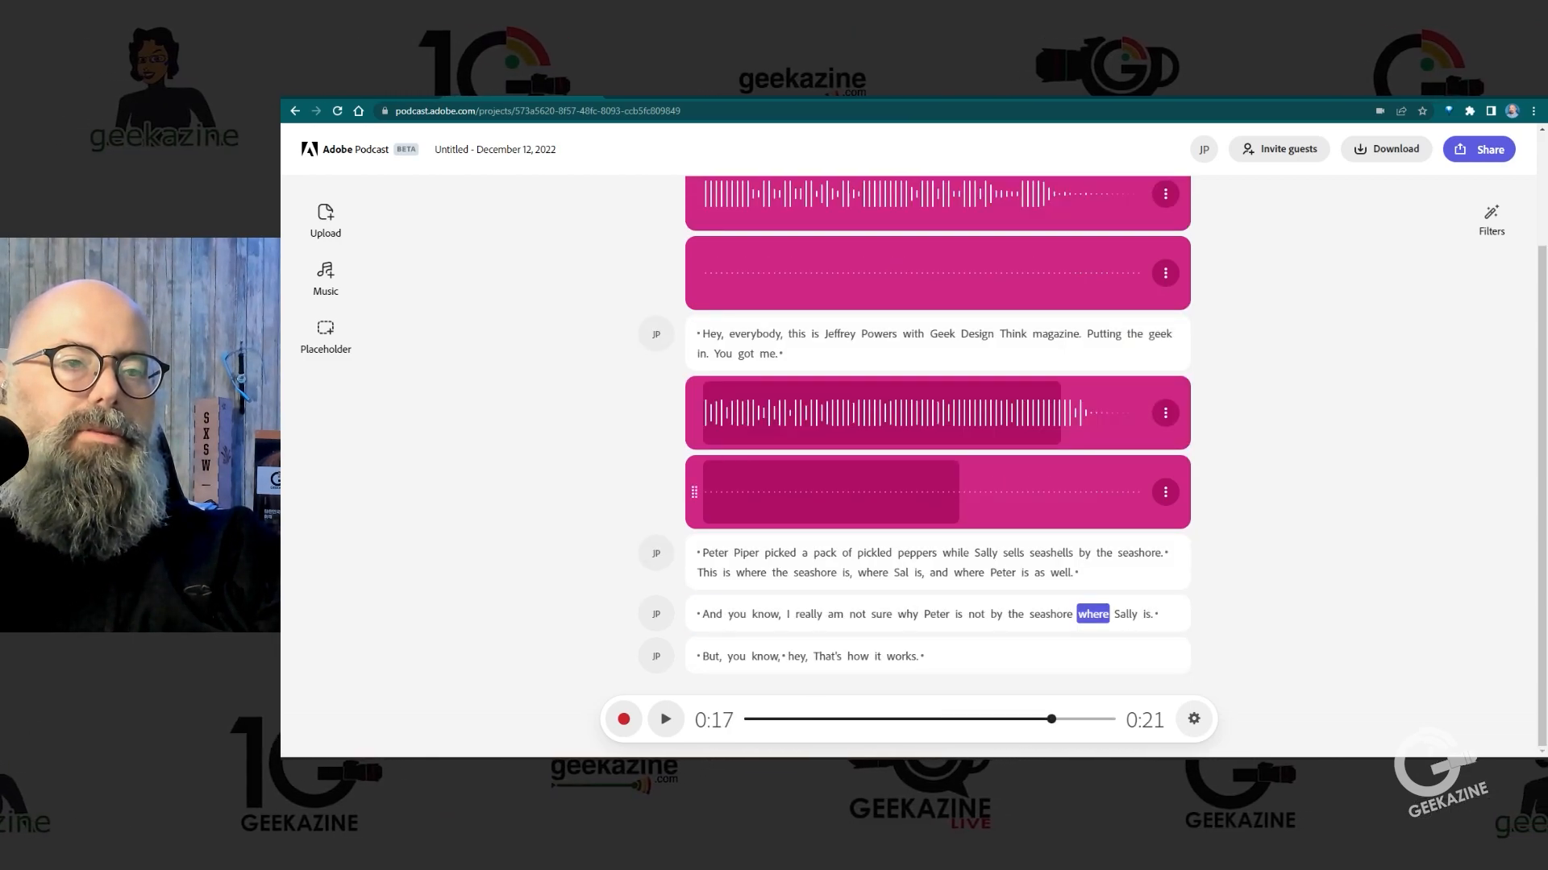
click(1164, 492)
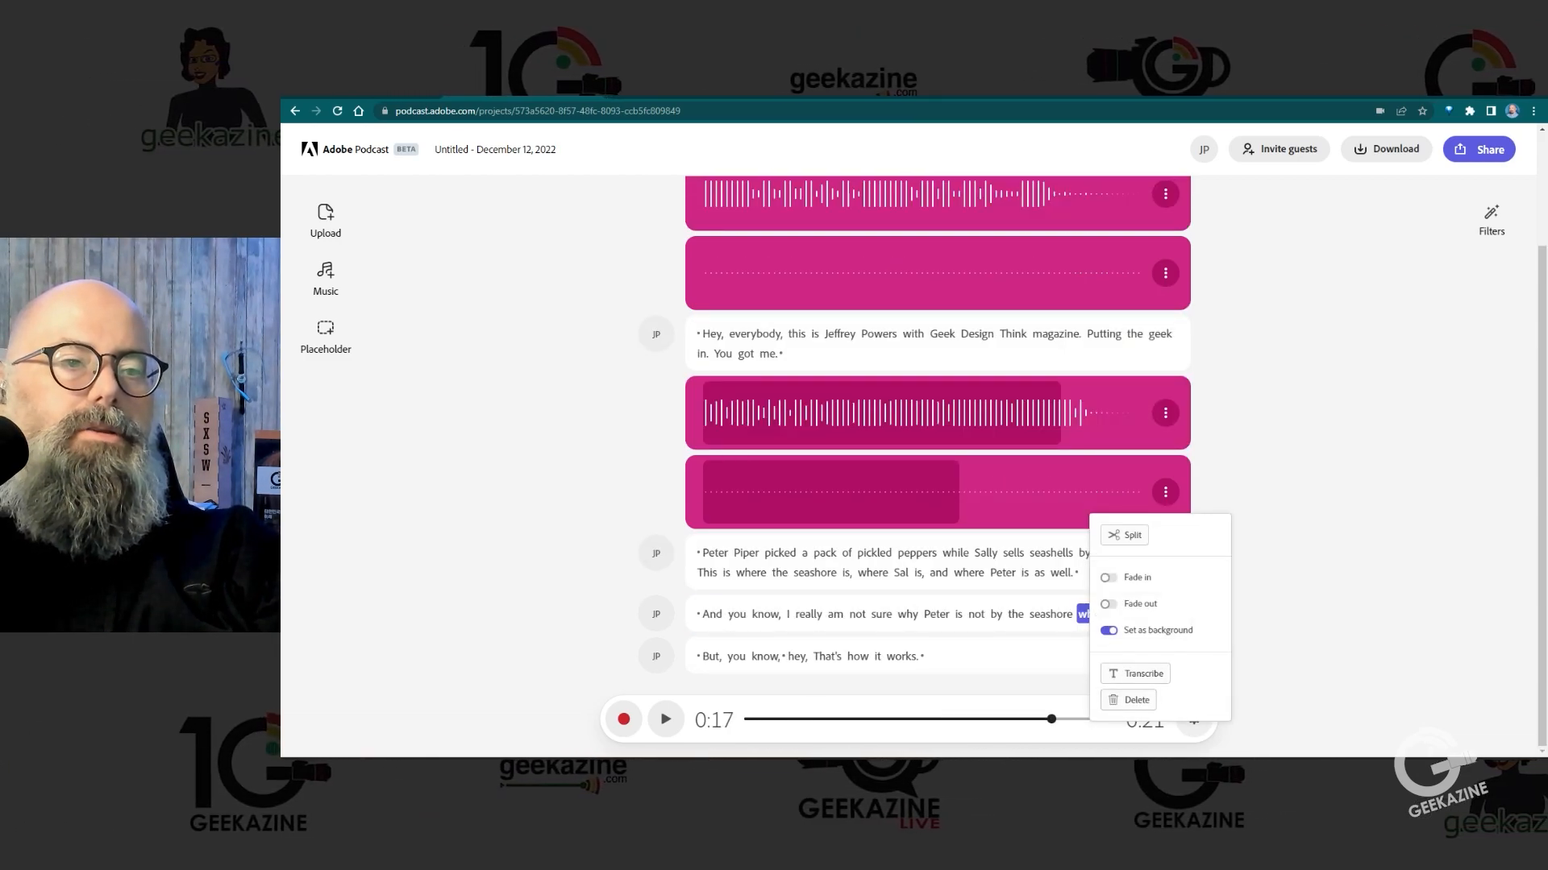
click(1129, 699)
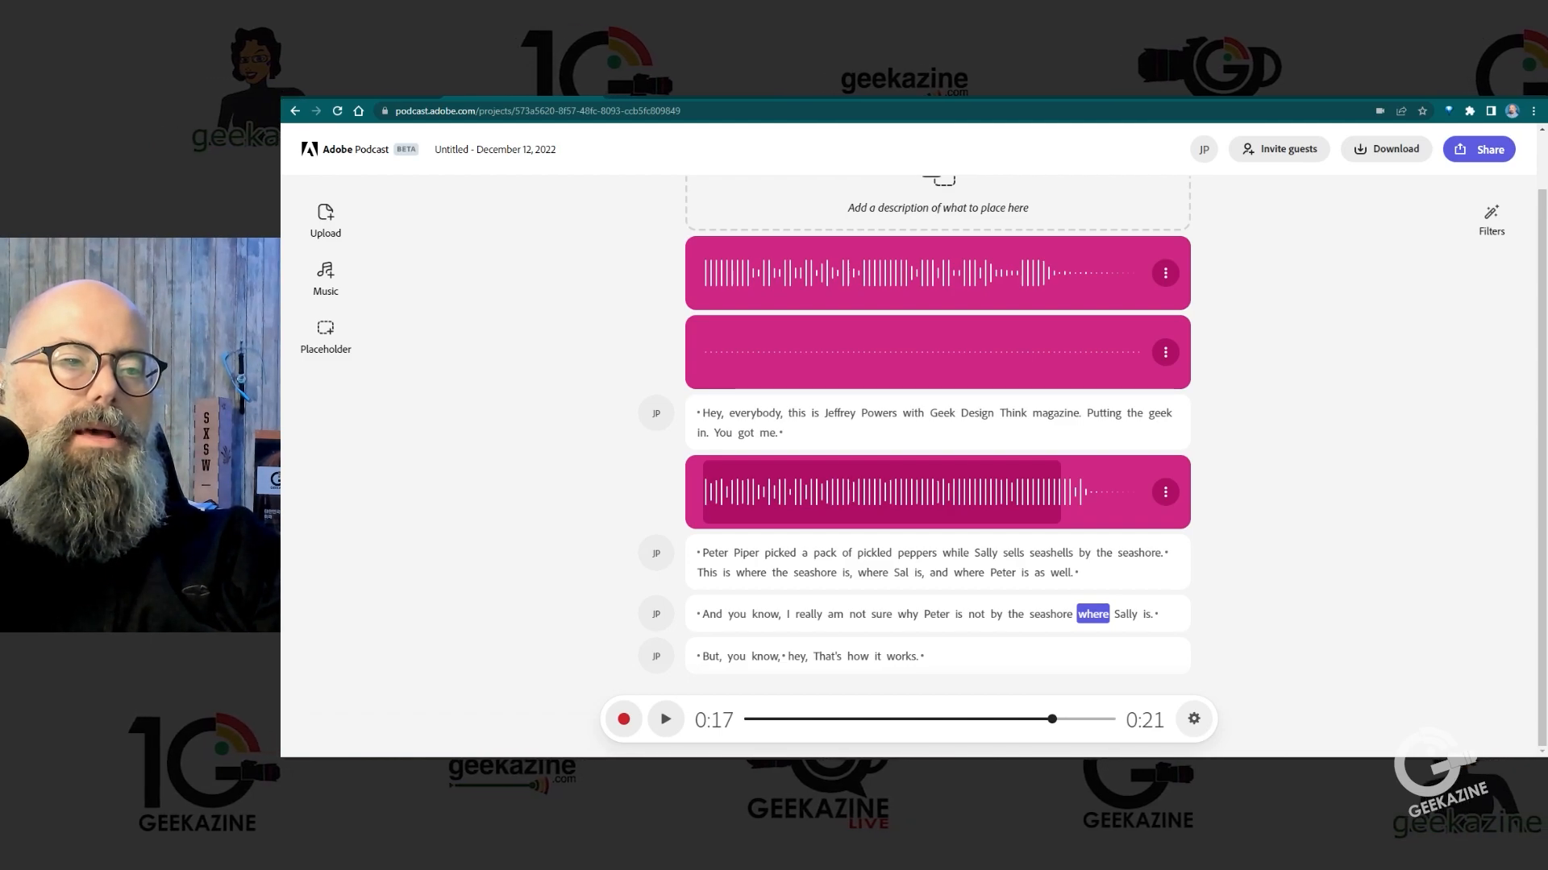
click(746, 553)
key(space)
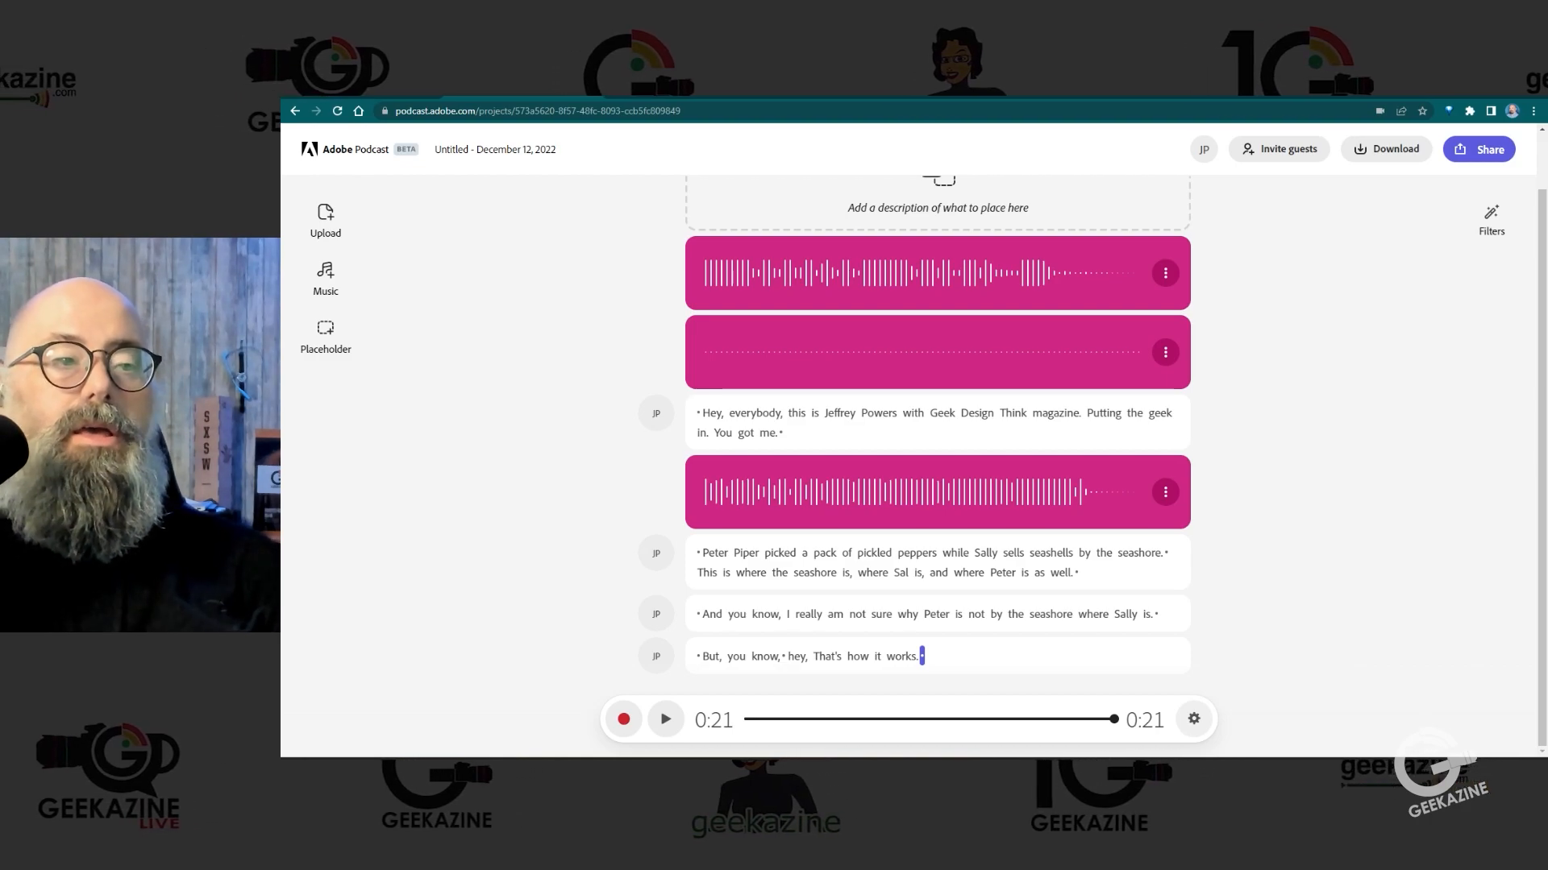
Step: Add another High energy underscore after the last speech clip and record a closing message beginning "And that's the story of Peter and Sally" below it
click(325, 279)
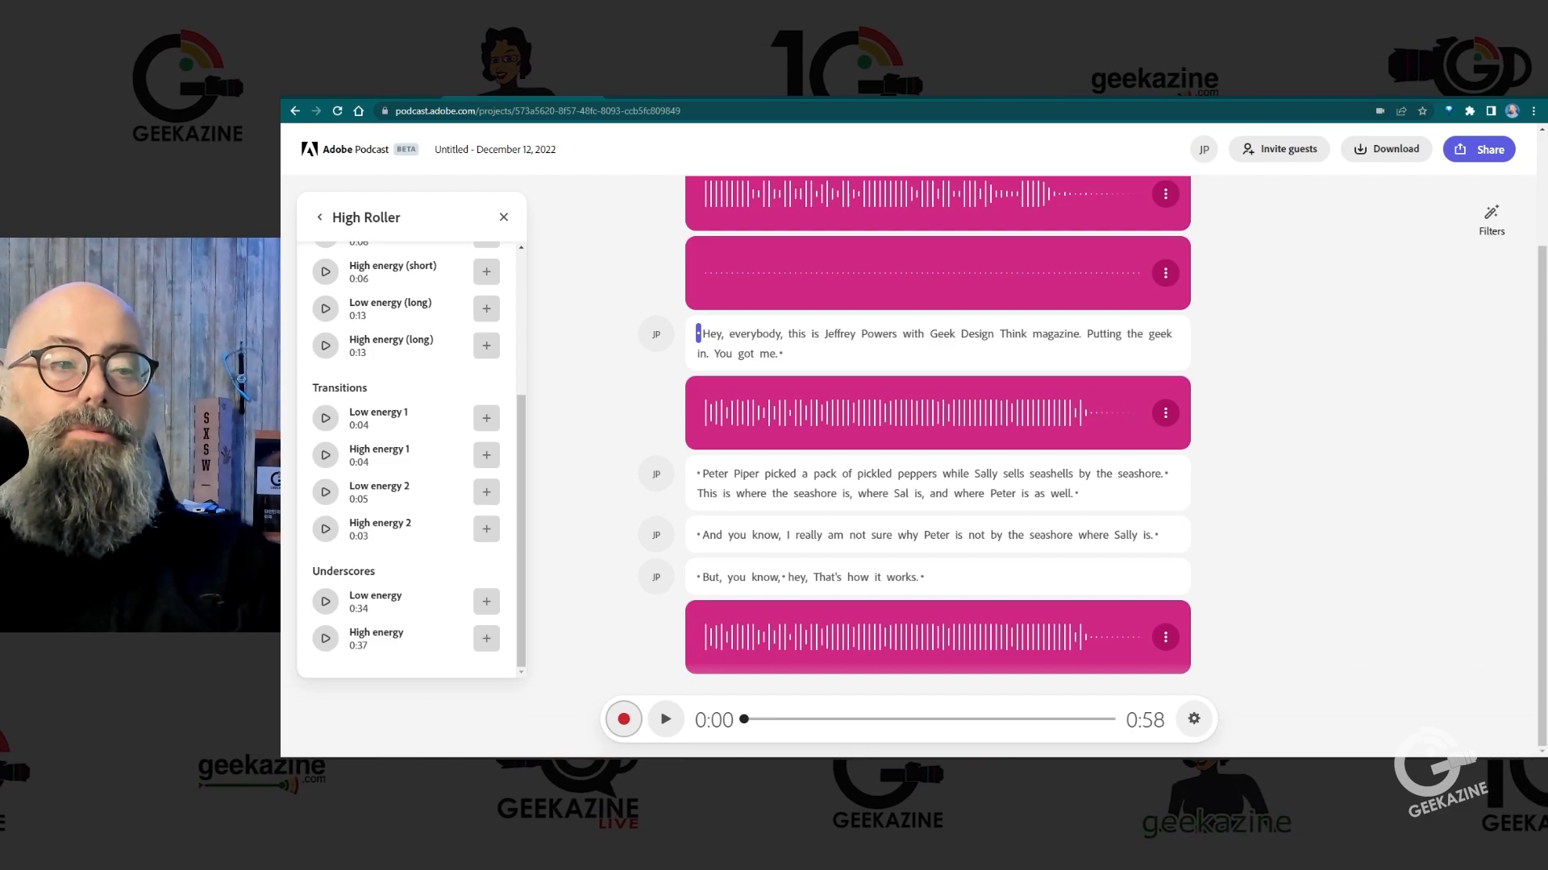
click(624, 719)
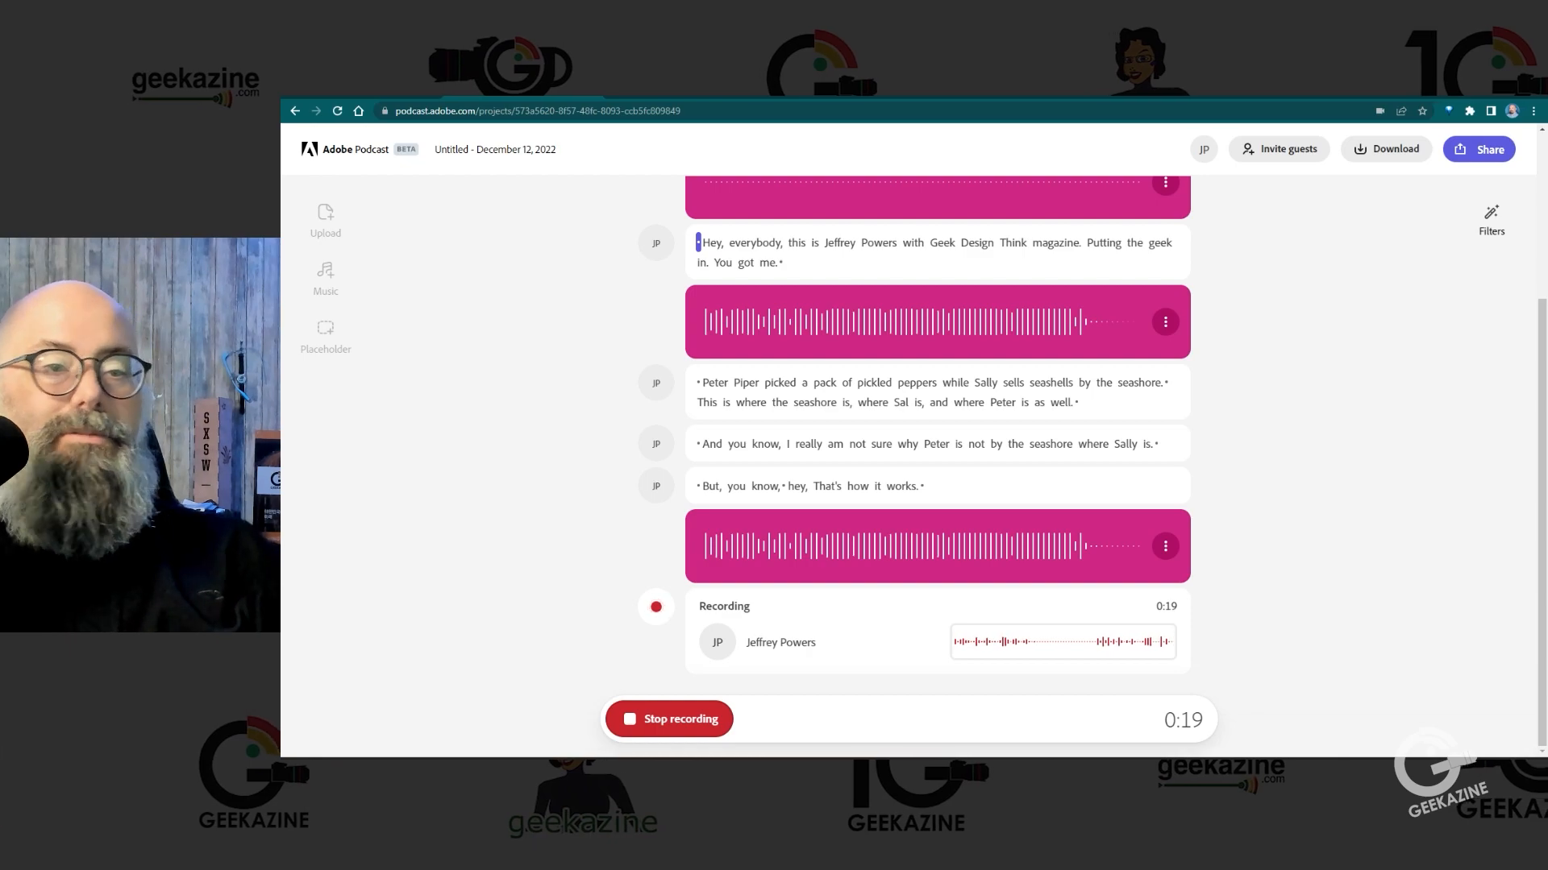
click(669, 719)
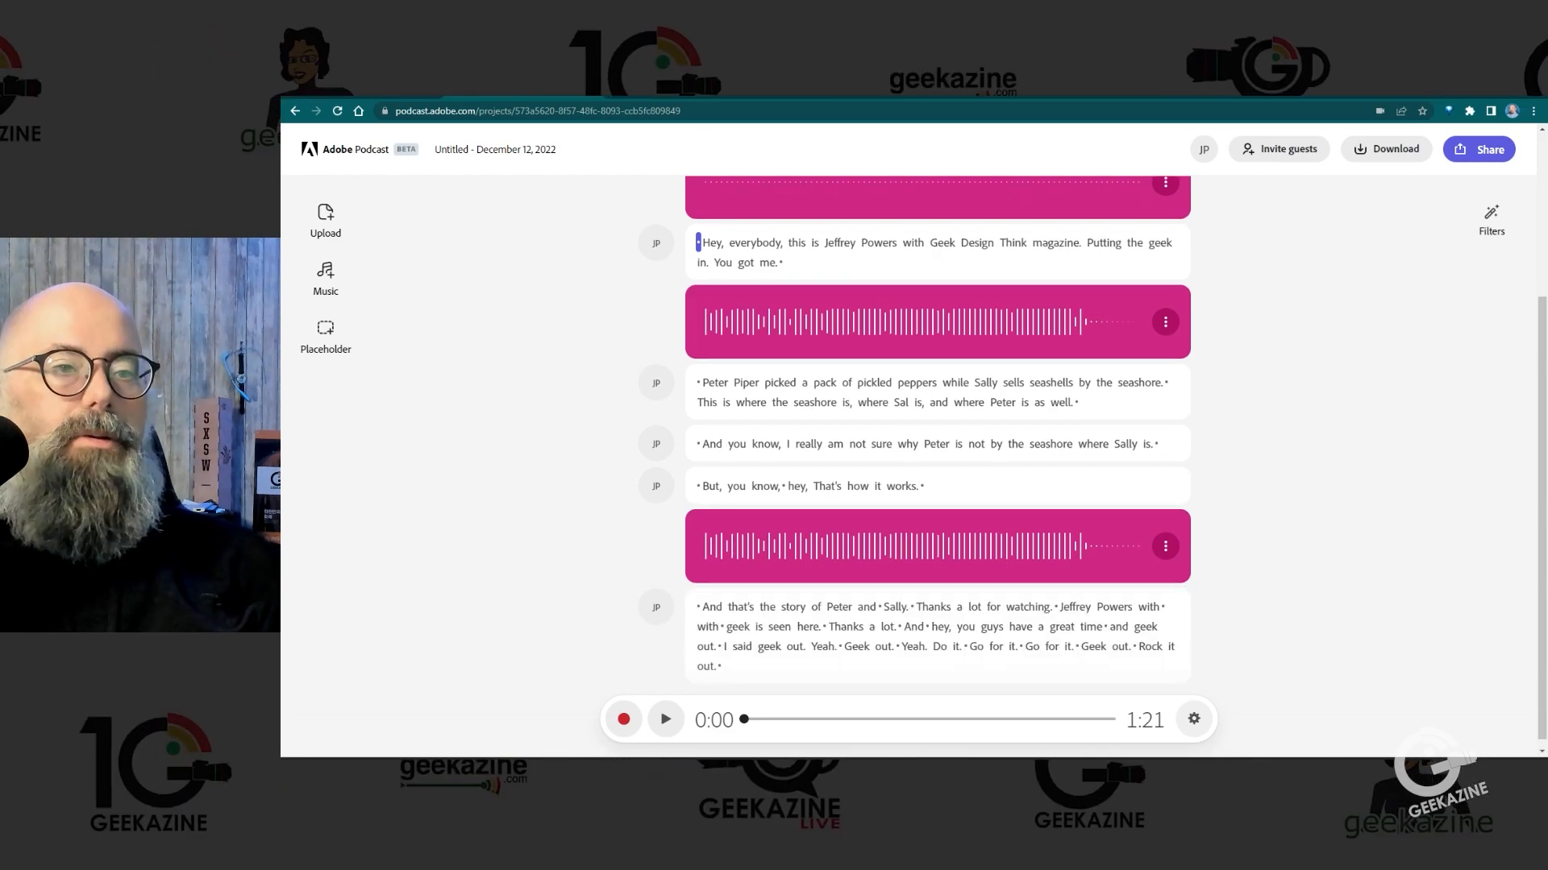
Step: Set the last underscore as background for the closing message and play the transition from "hey" in the preceding clip
click(1164, 546)
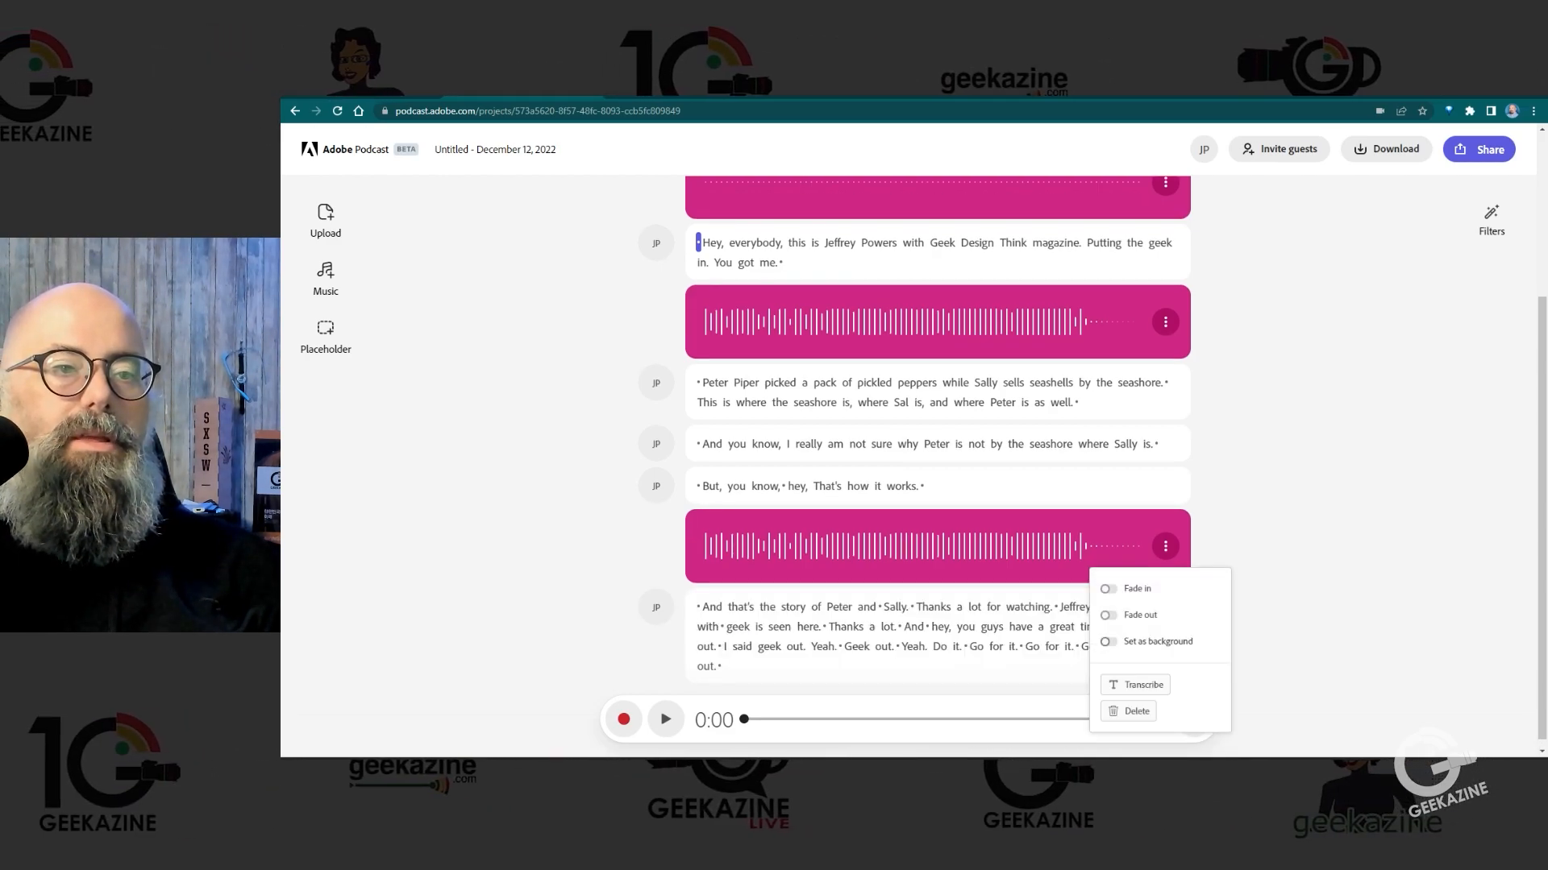
key(Escape)
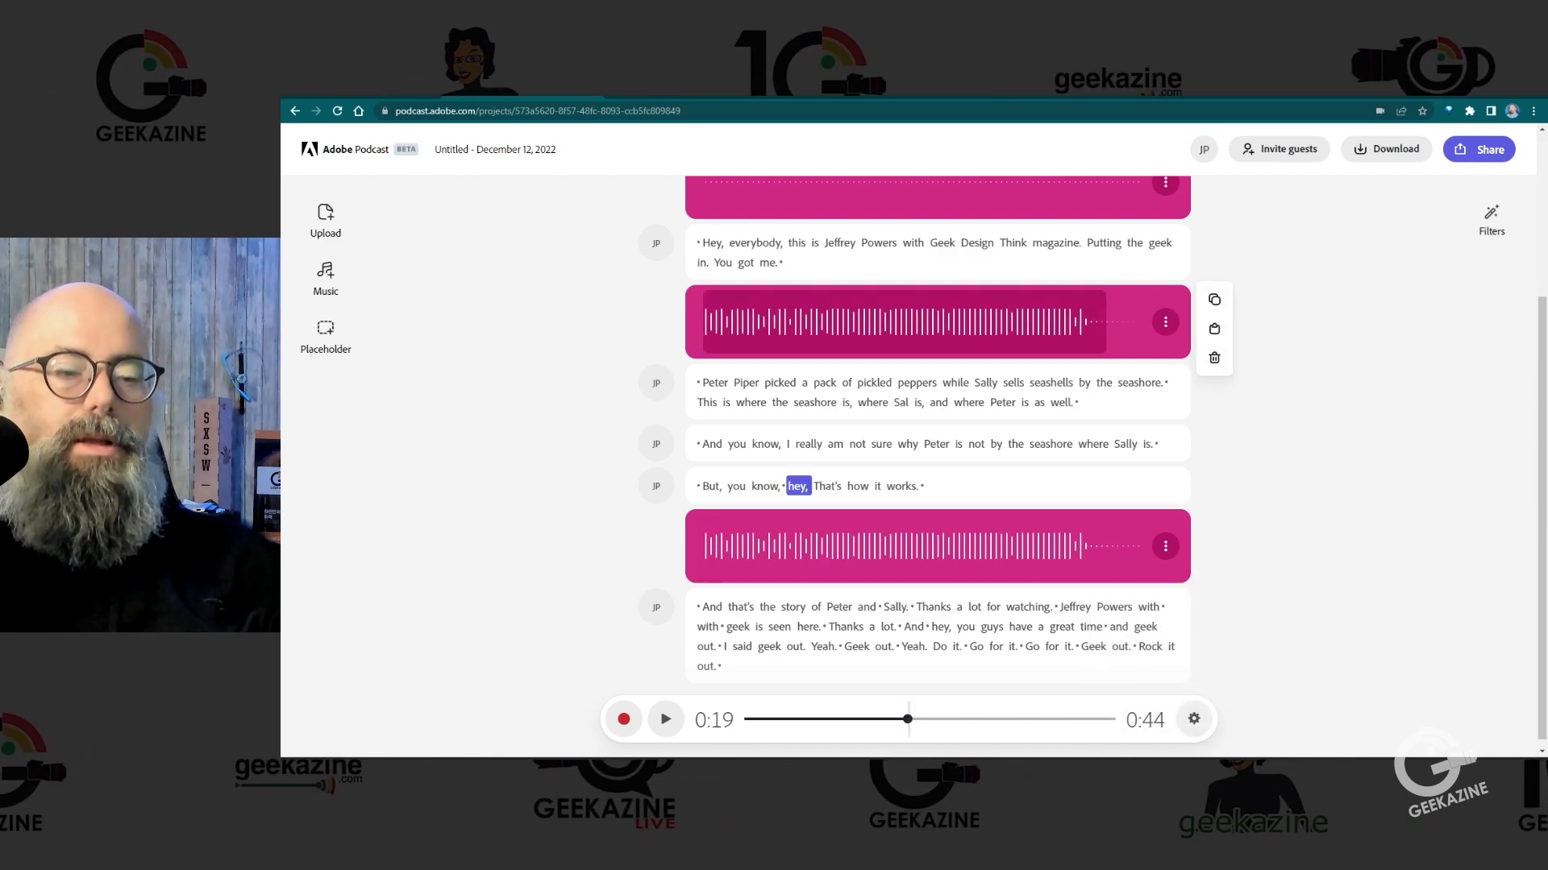
key(space)
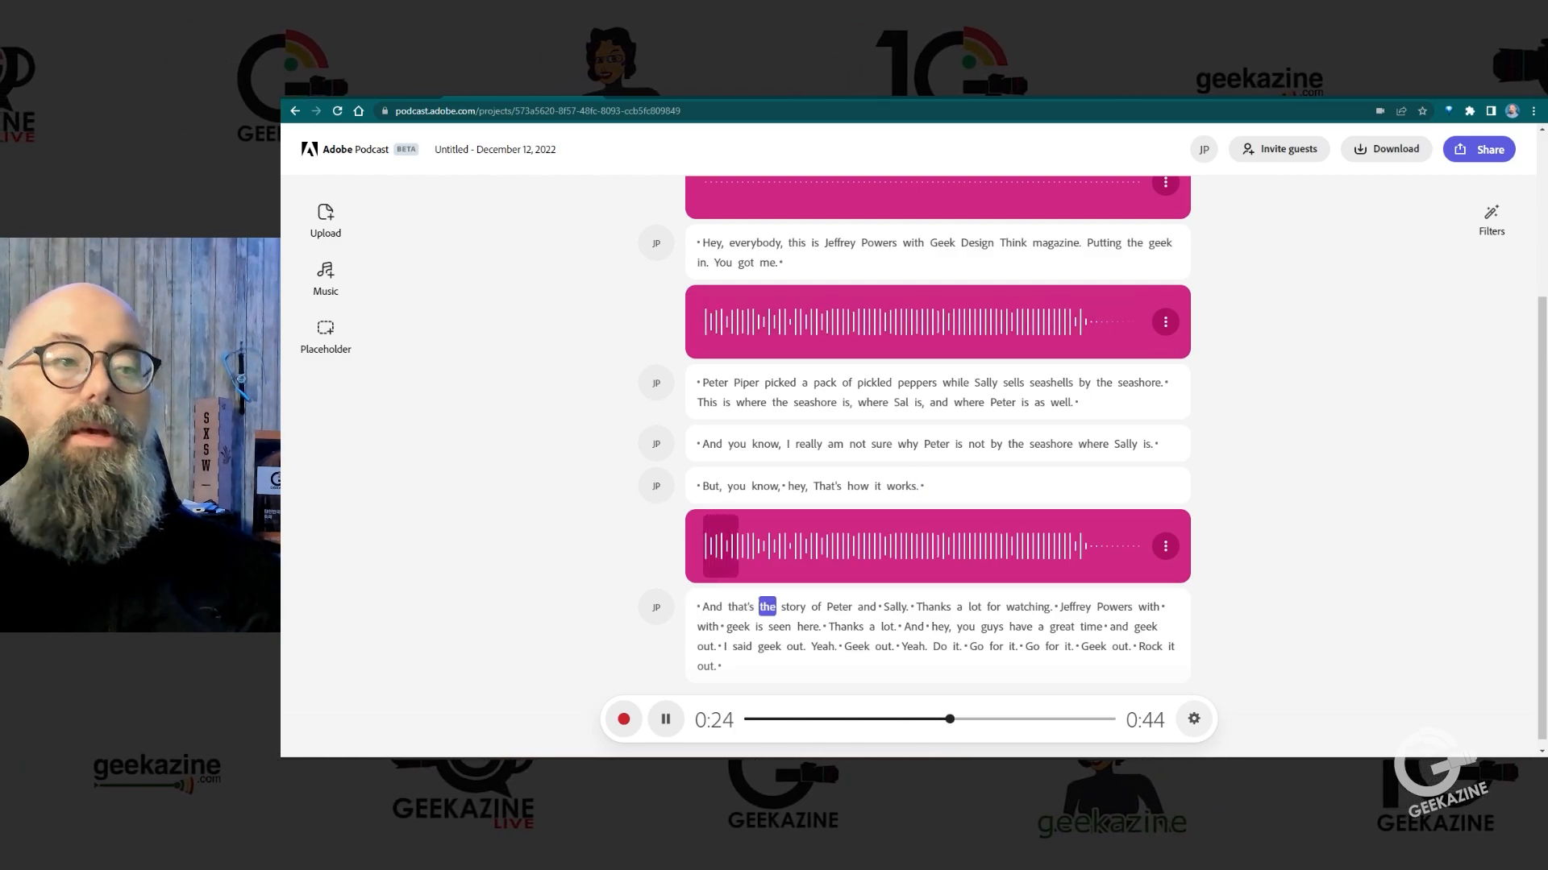
Step: Delete the pause before "And that's the story" in the closing message and the pause between "and" and "Sally"
key(space)
click(698, 607)
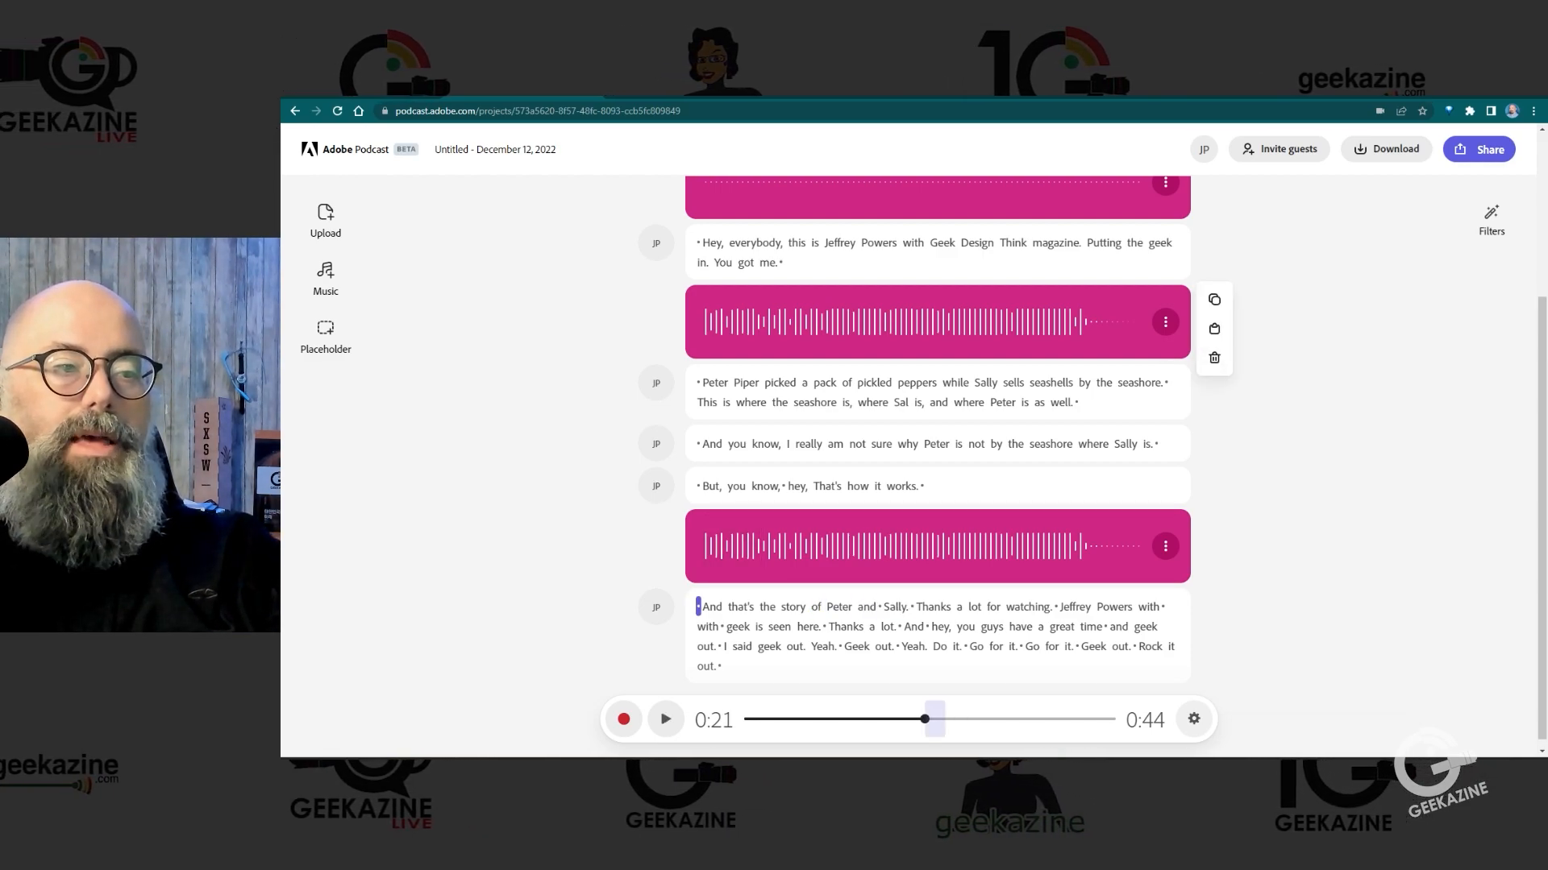
key(Delete)
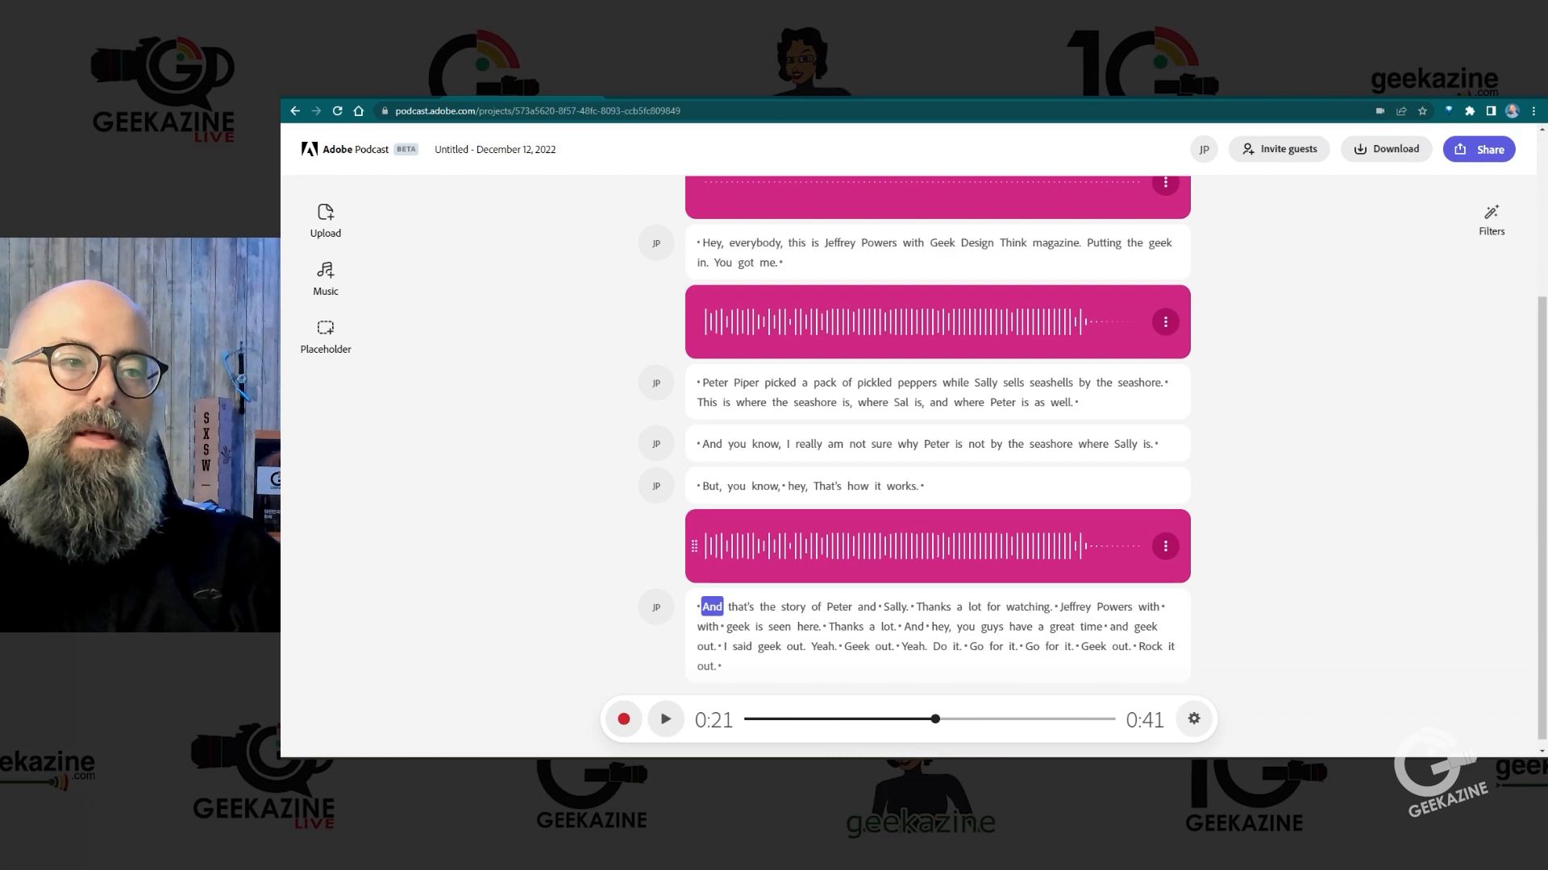
click(908, 321)
key(space)
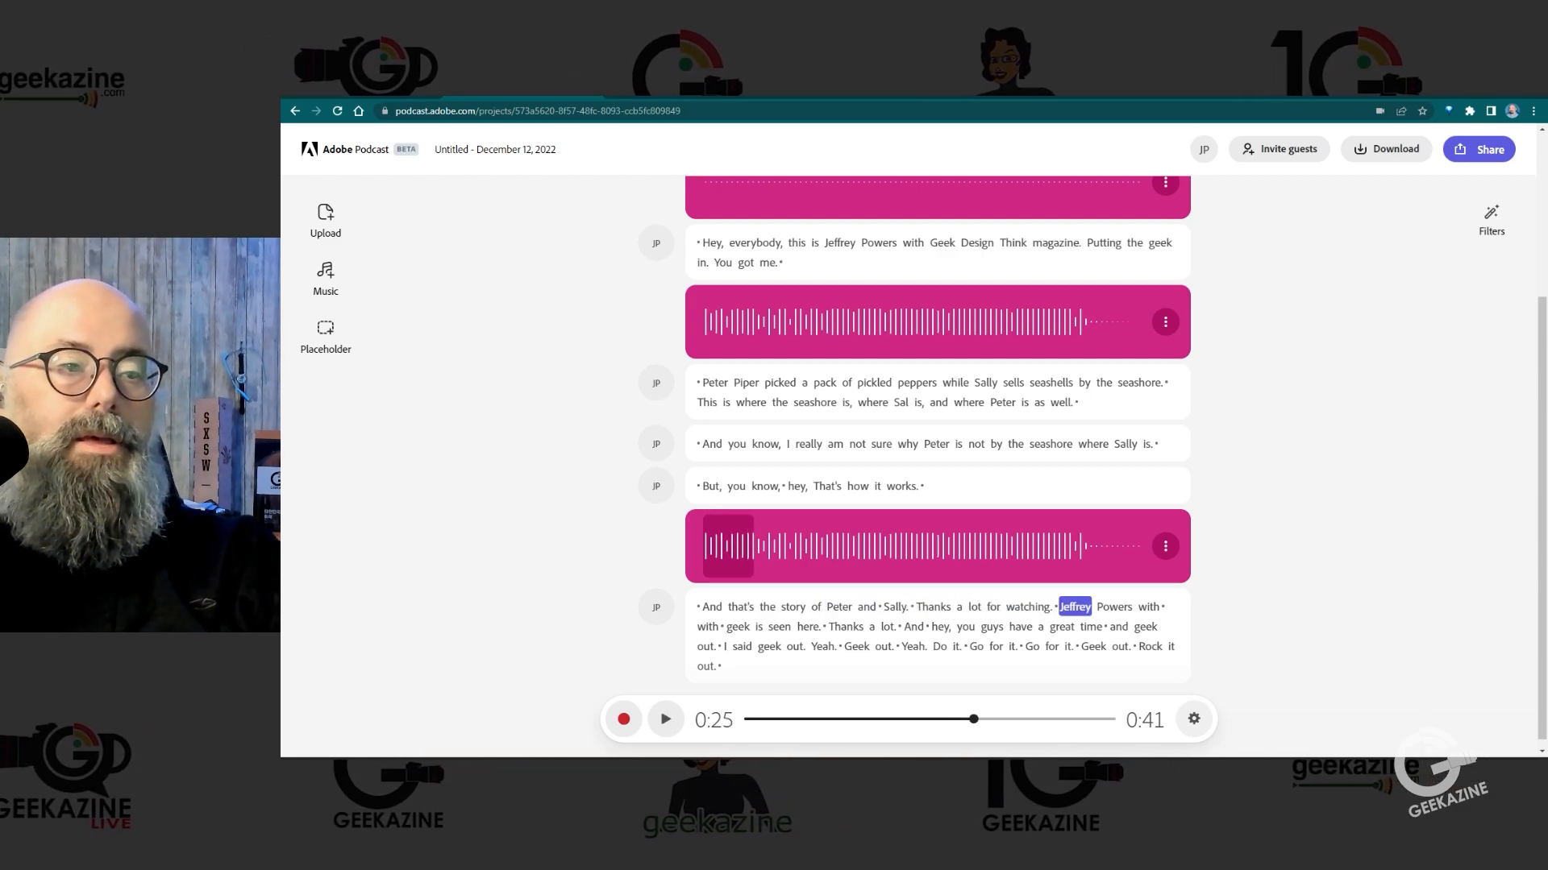
key(Delete)
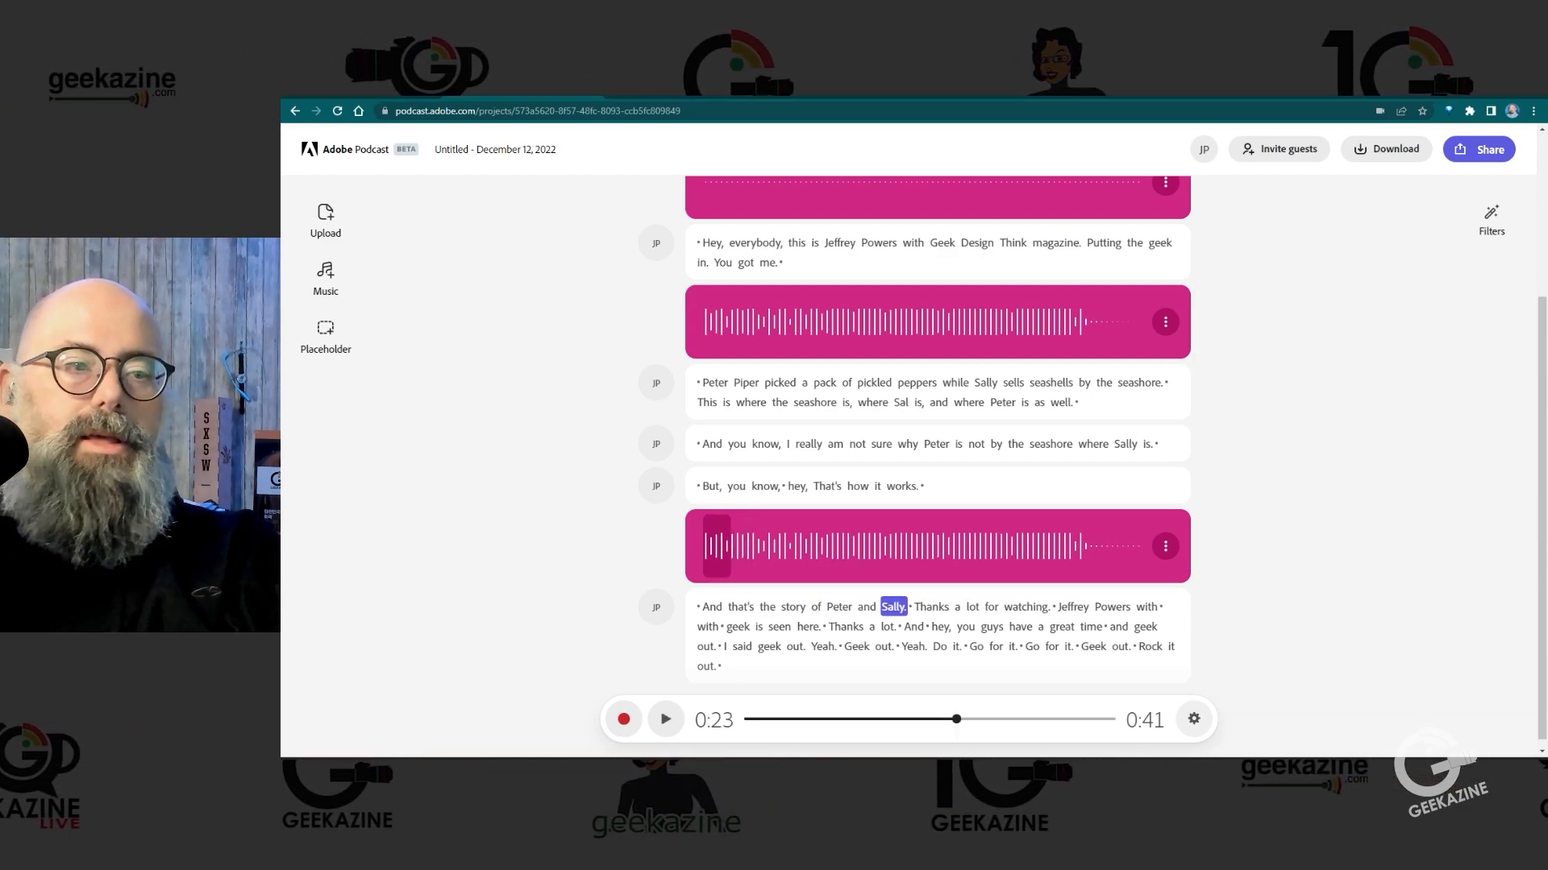
Step: Play the closing message from "of Peter" and remove the repeated "with" and its surrounding pauses before "geek is seen here"
click(816, 607)
key(space)
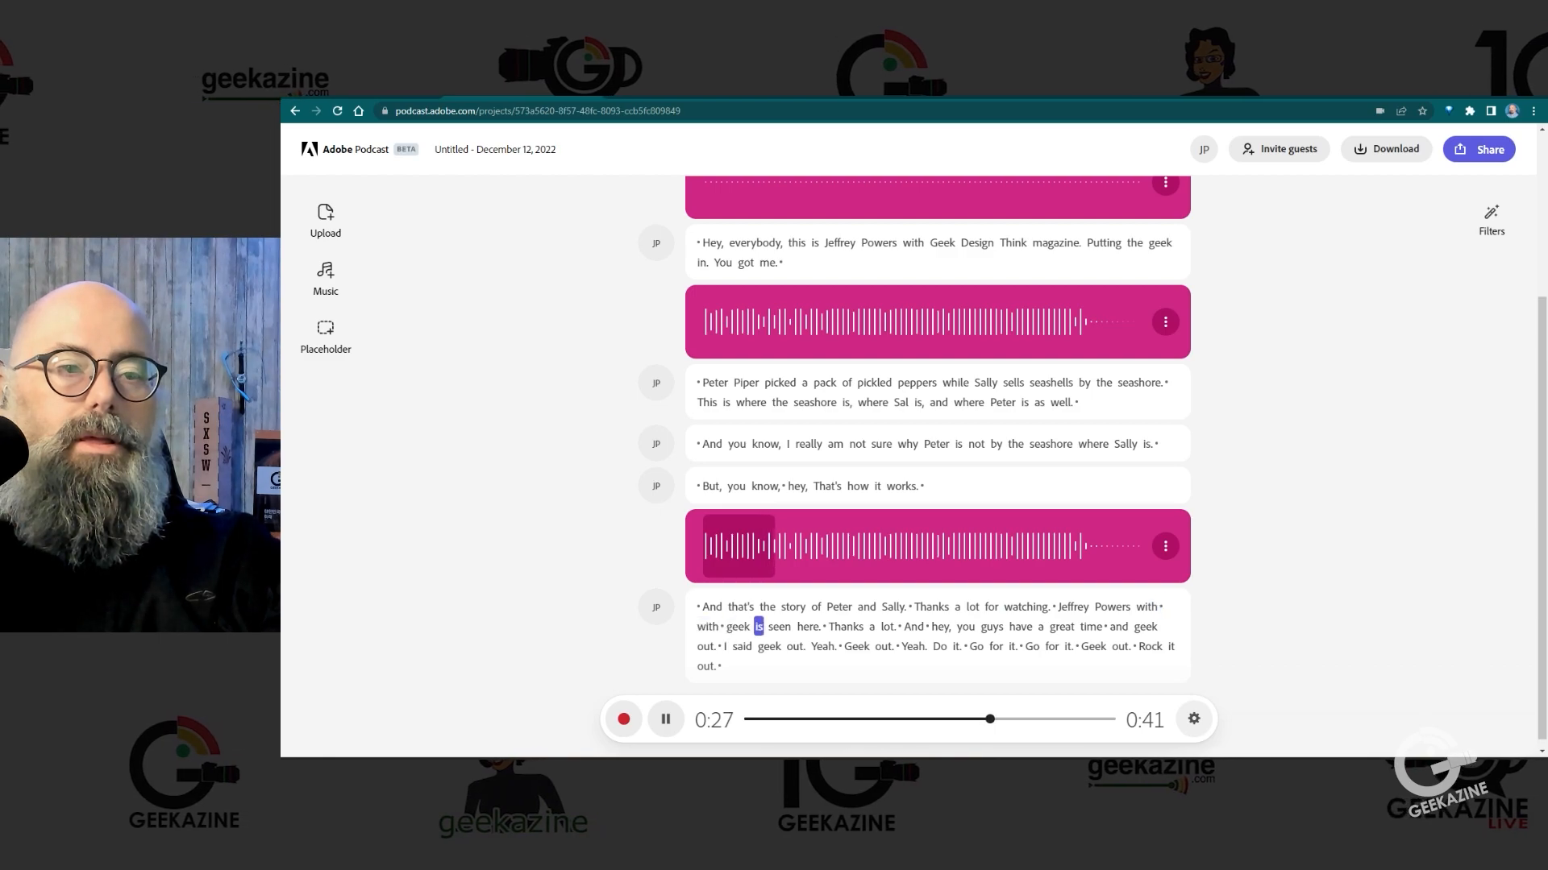
click(1161, 607)
key(Delete)
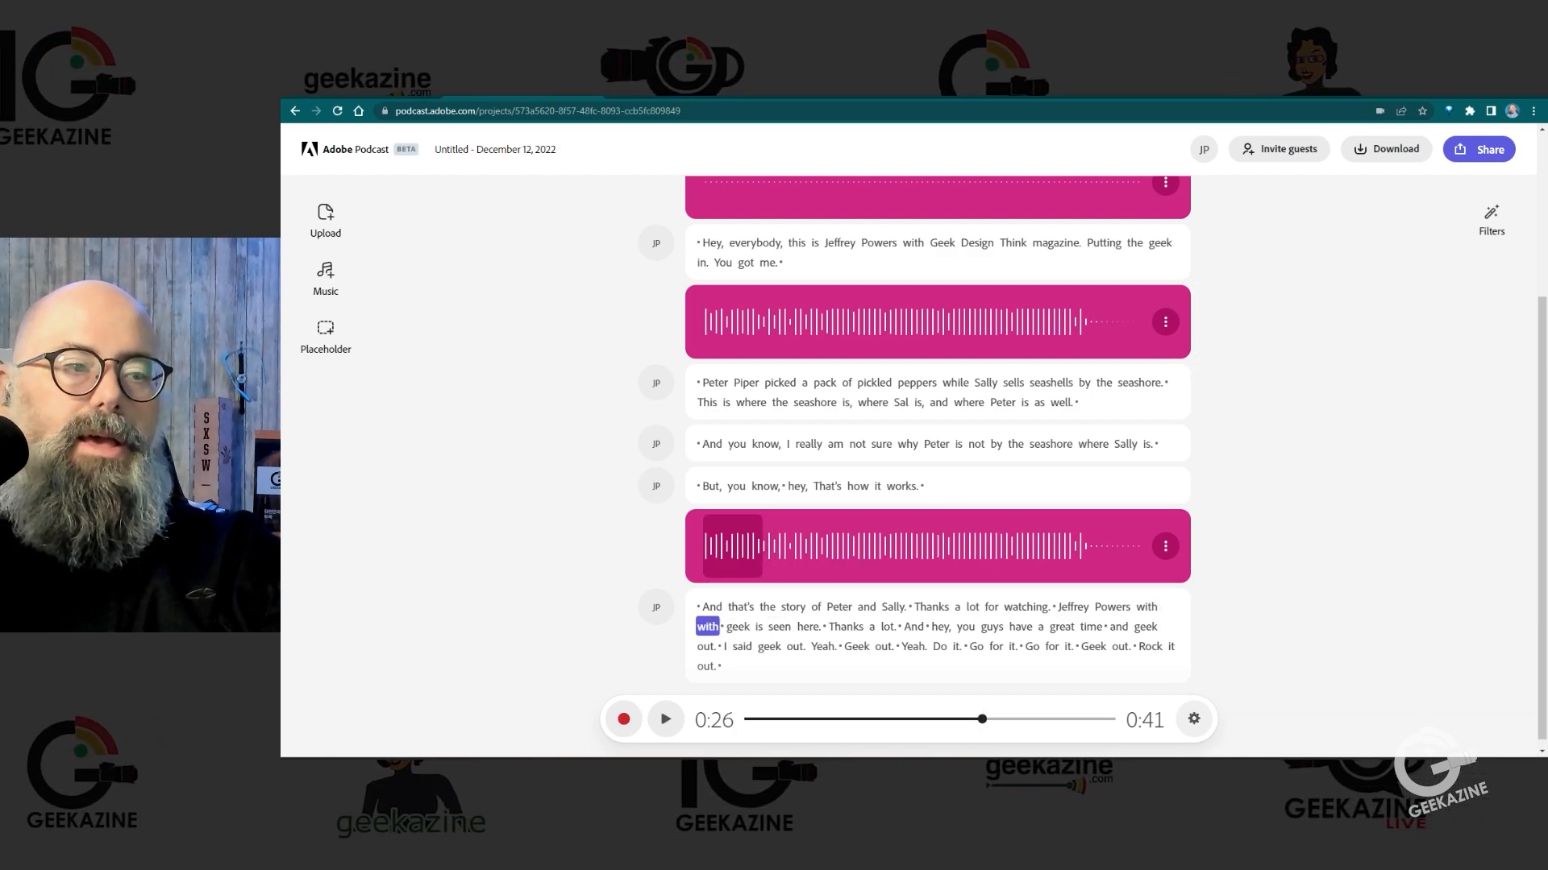
click(1146, 607)
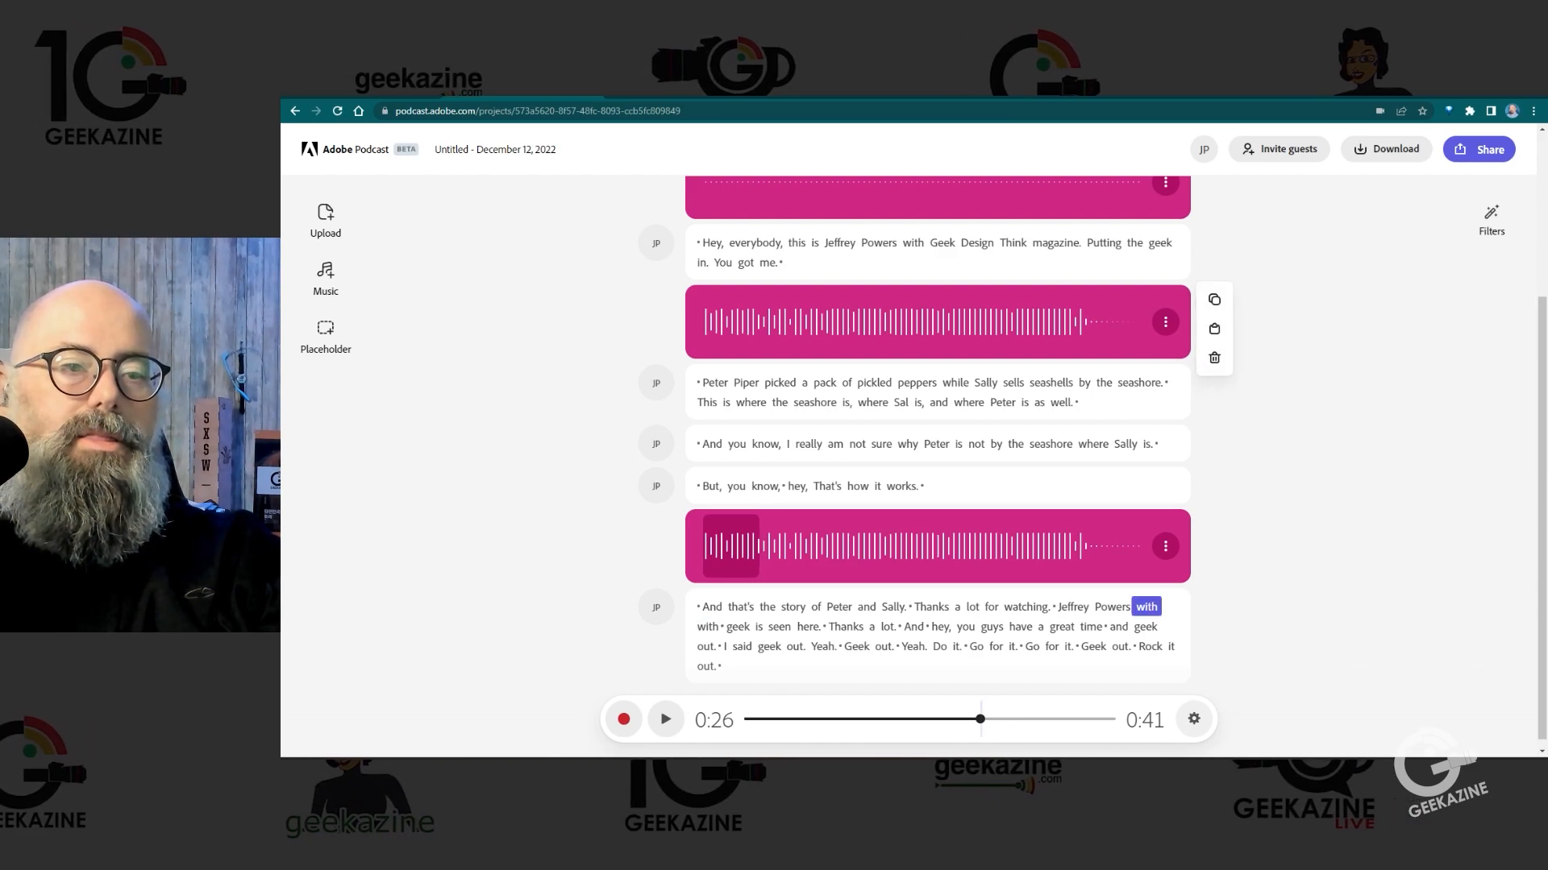
key(Delete)
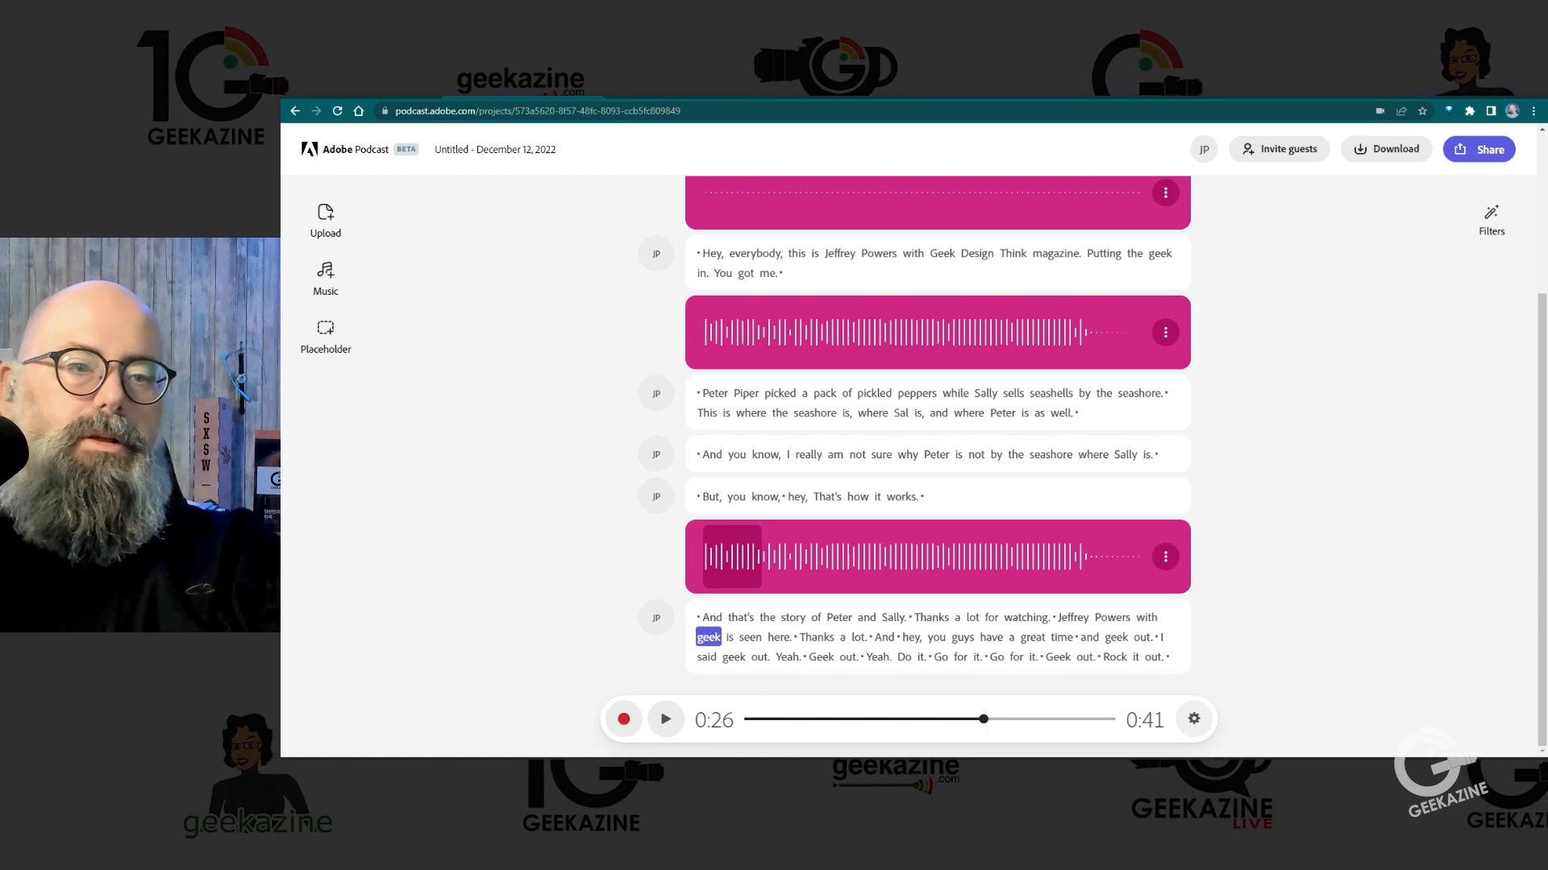
Step: Play the closing message from "geek is seen here" and delete "And hey," before "you guys"
key(space)
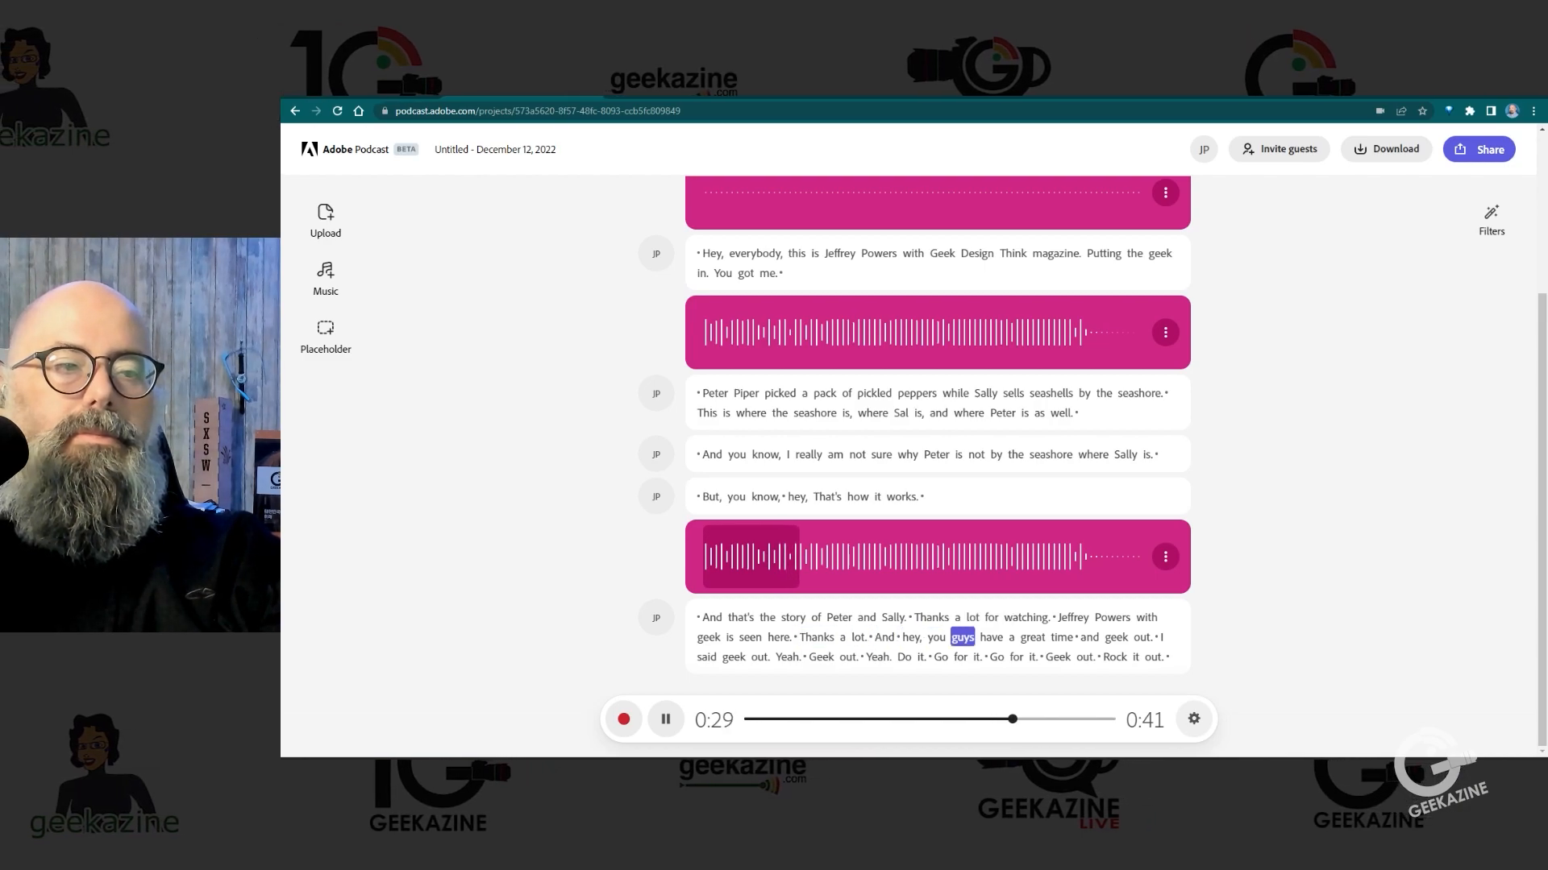
key(space)
click(884, 637)
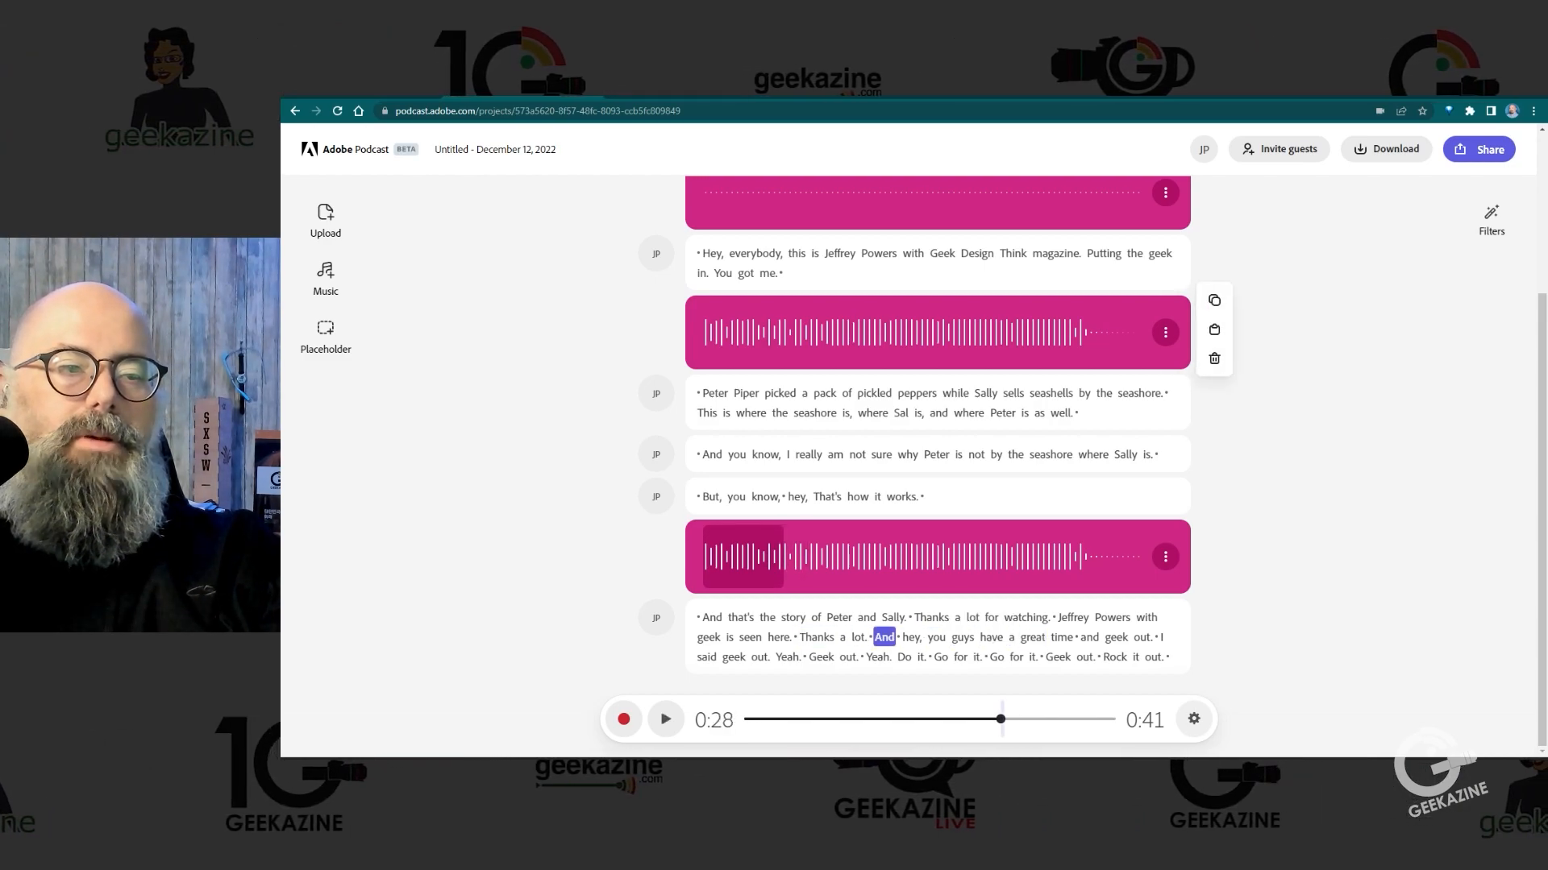
click(913, 638)
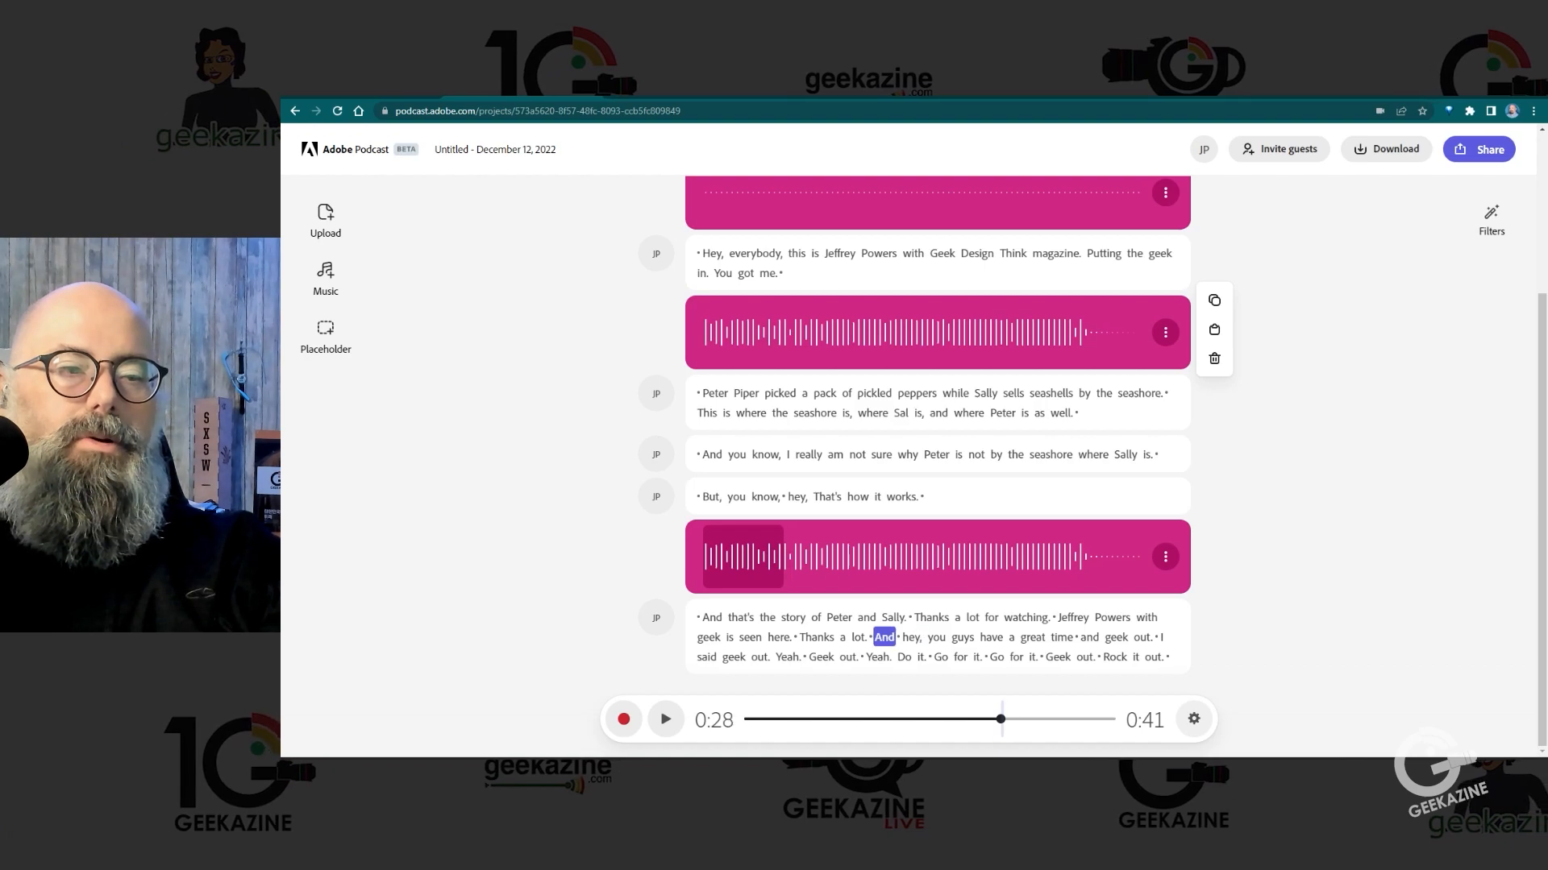
key(Delete)
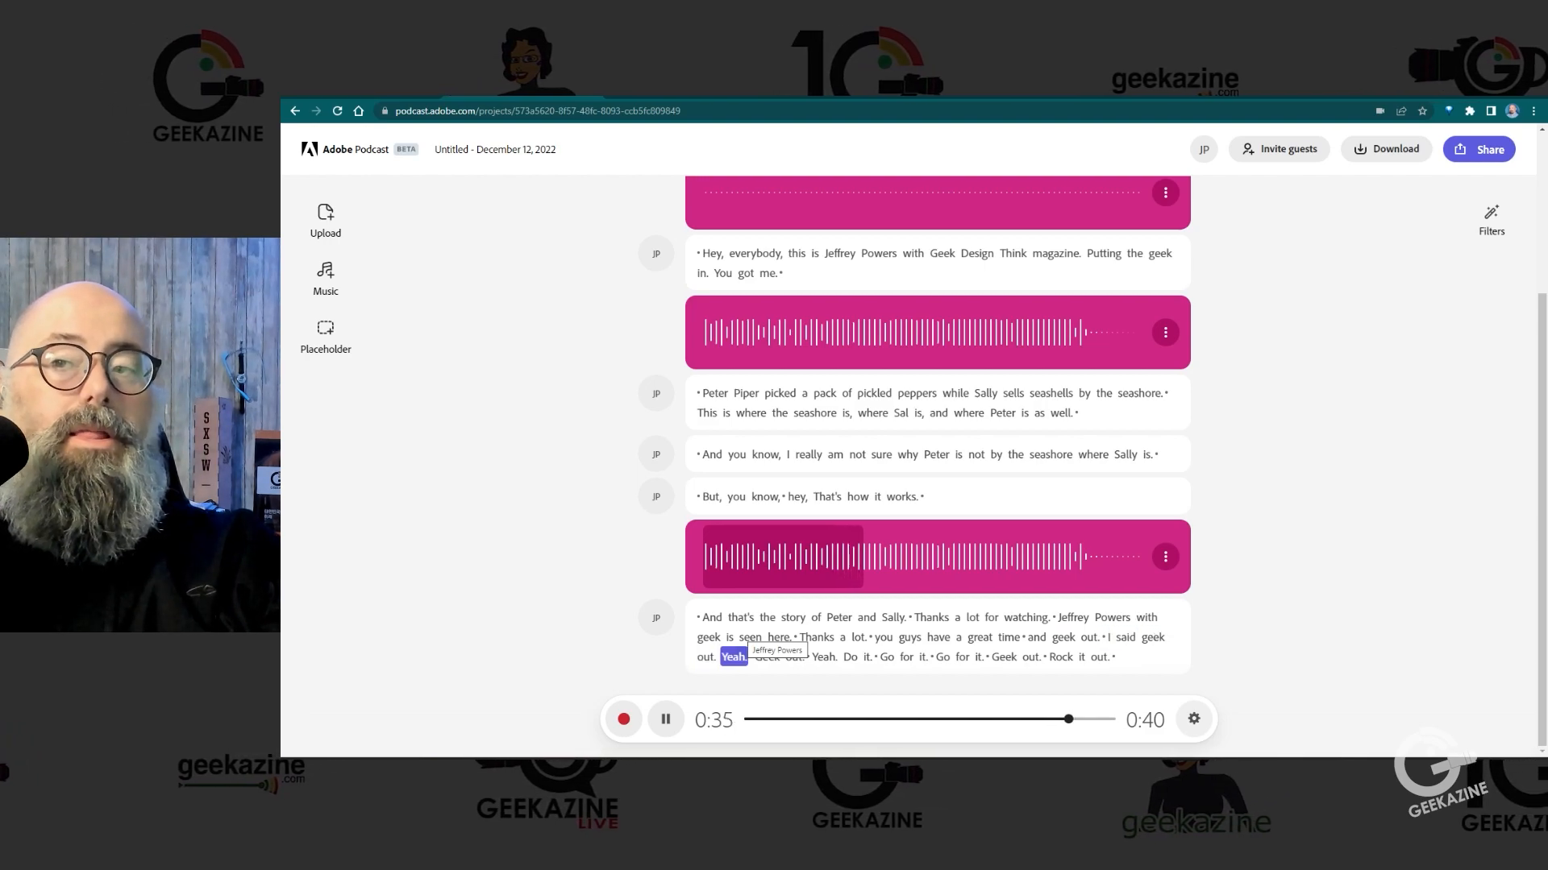
Step: Try deleting the pause between "geek out." and "I said" in the closing message and play the transition
click(1103, 638)
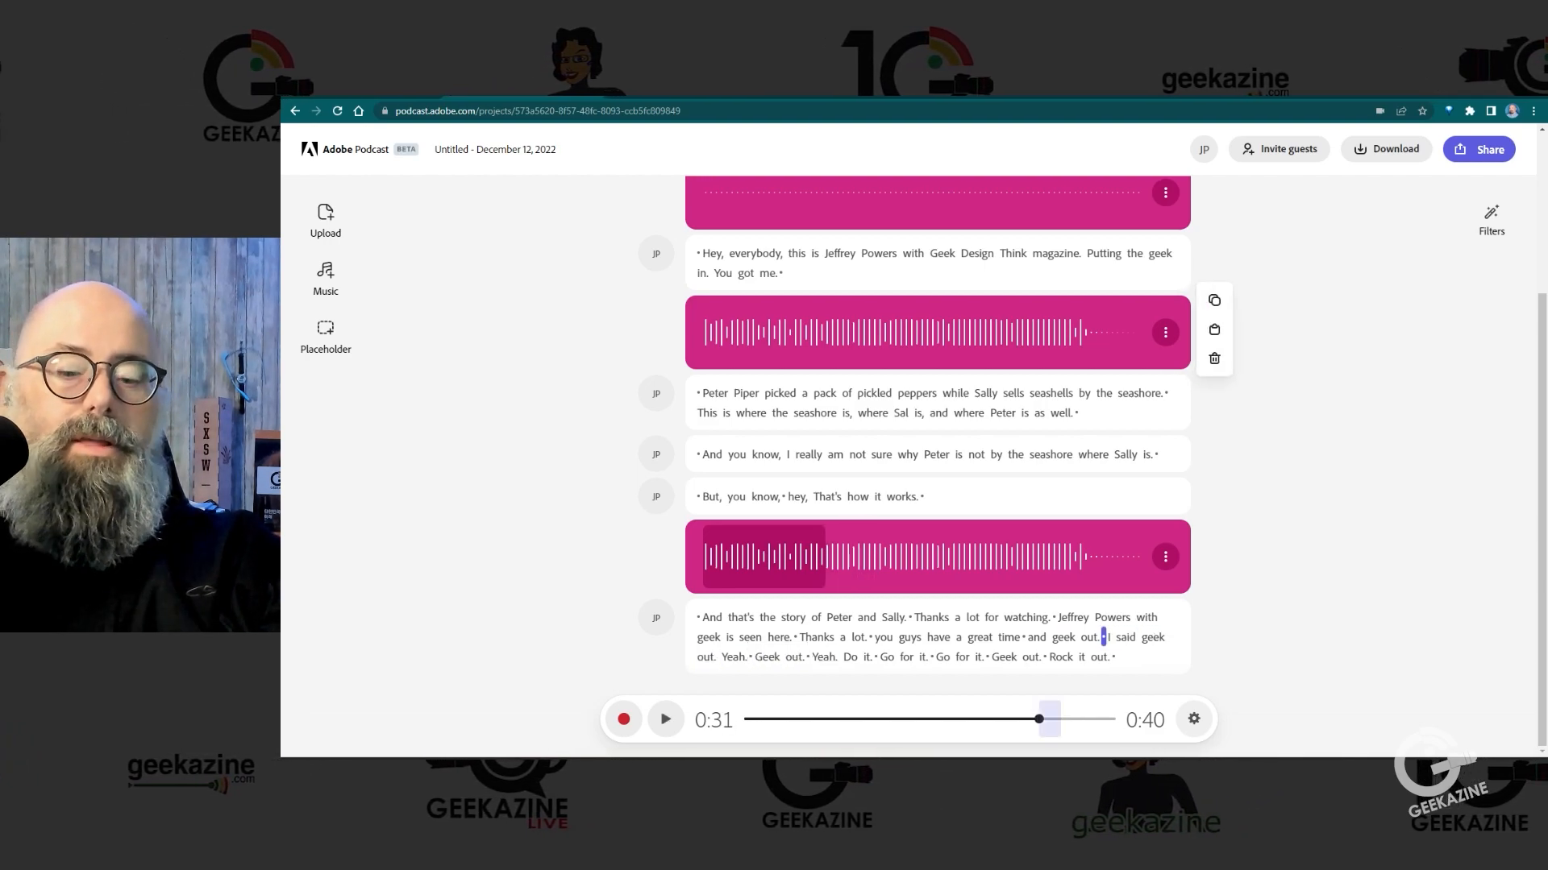
key(Delete)
click(1033, 719)
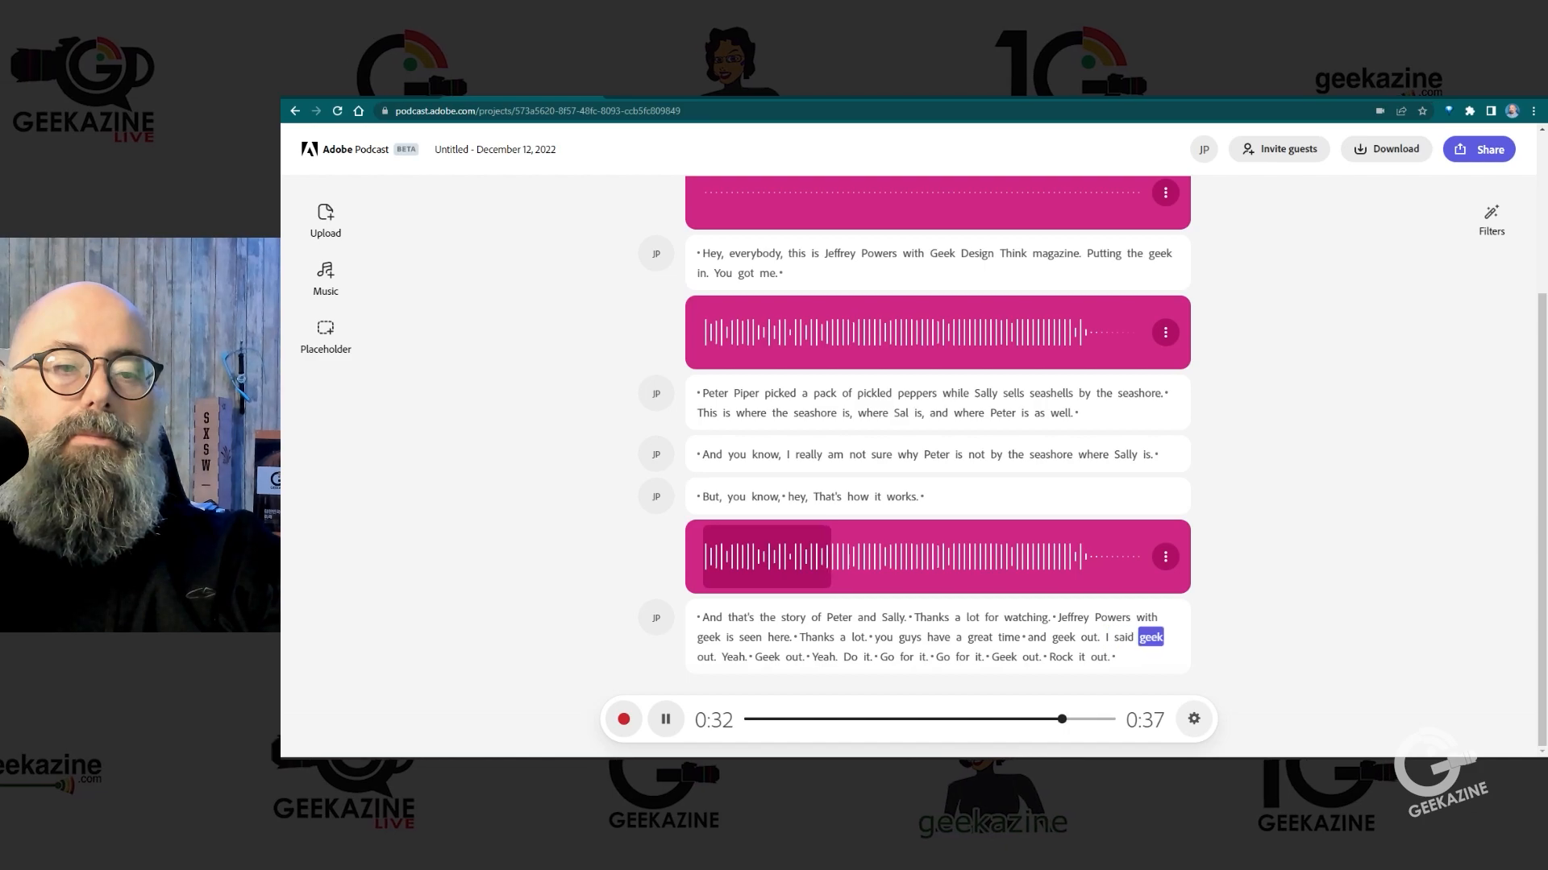
key(space)
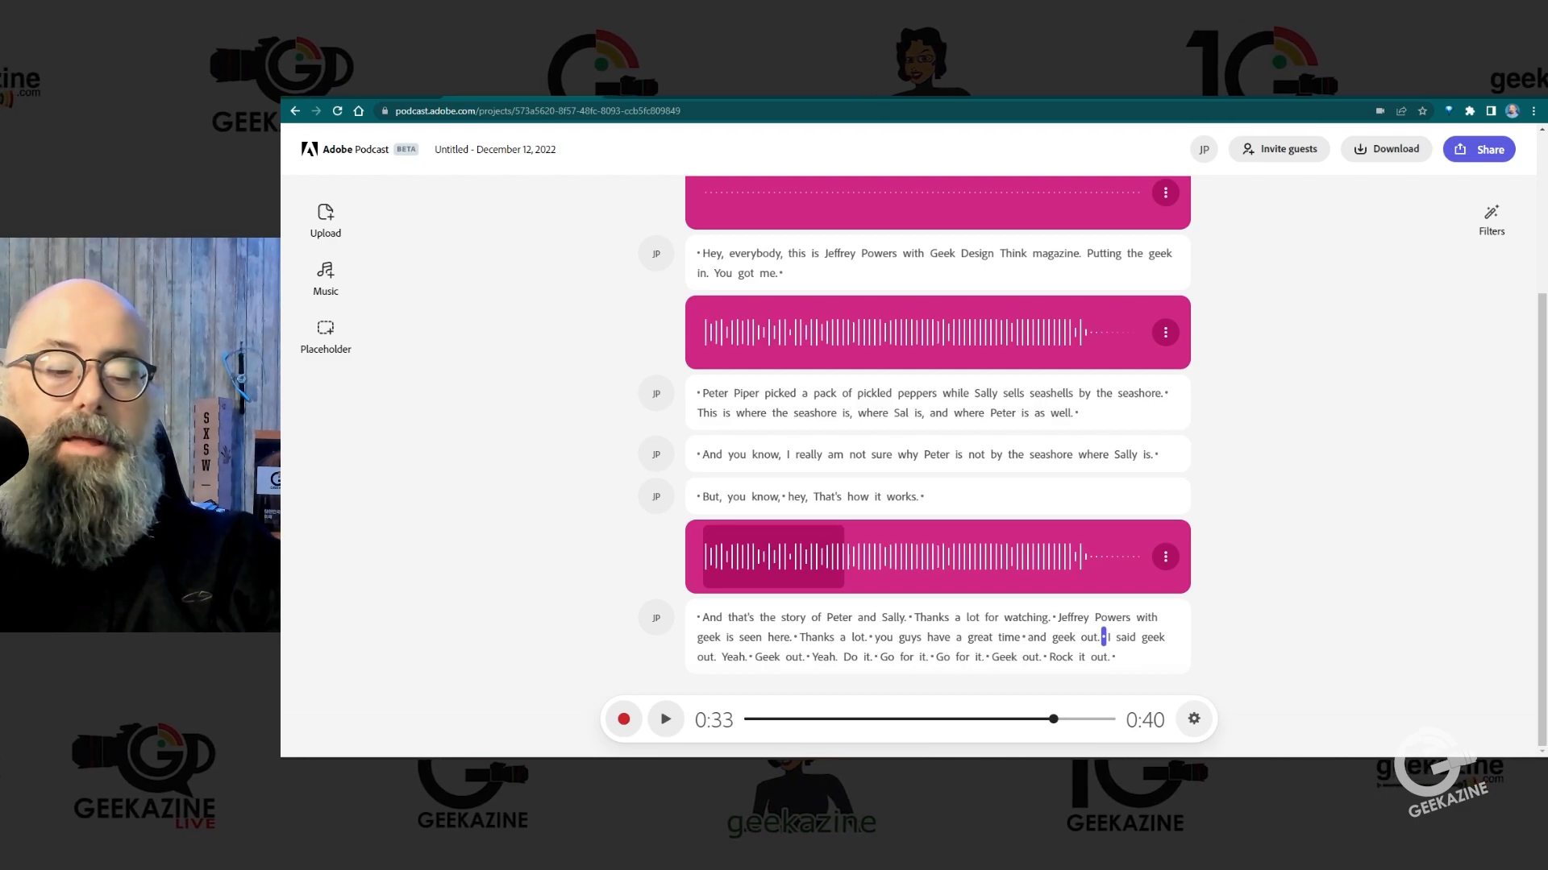
Step: Delete the pauses after "great time" and before "you guys", and play the closing message from "geek is seen here"
click(1017, 719)
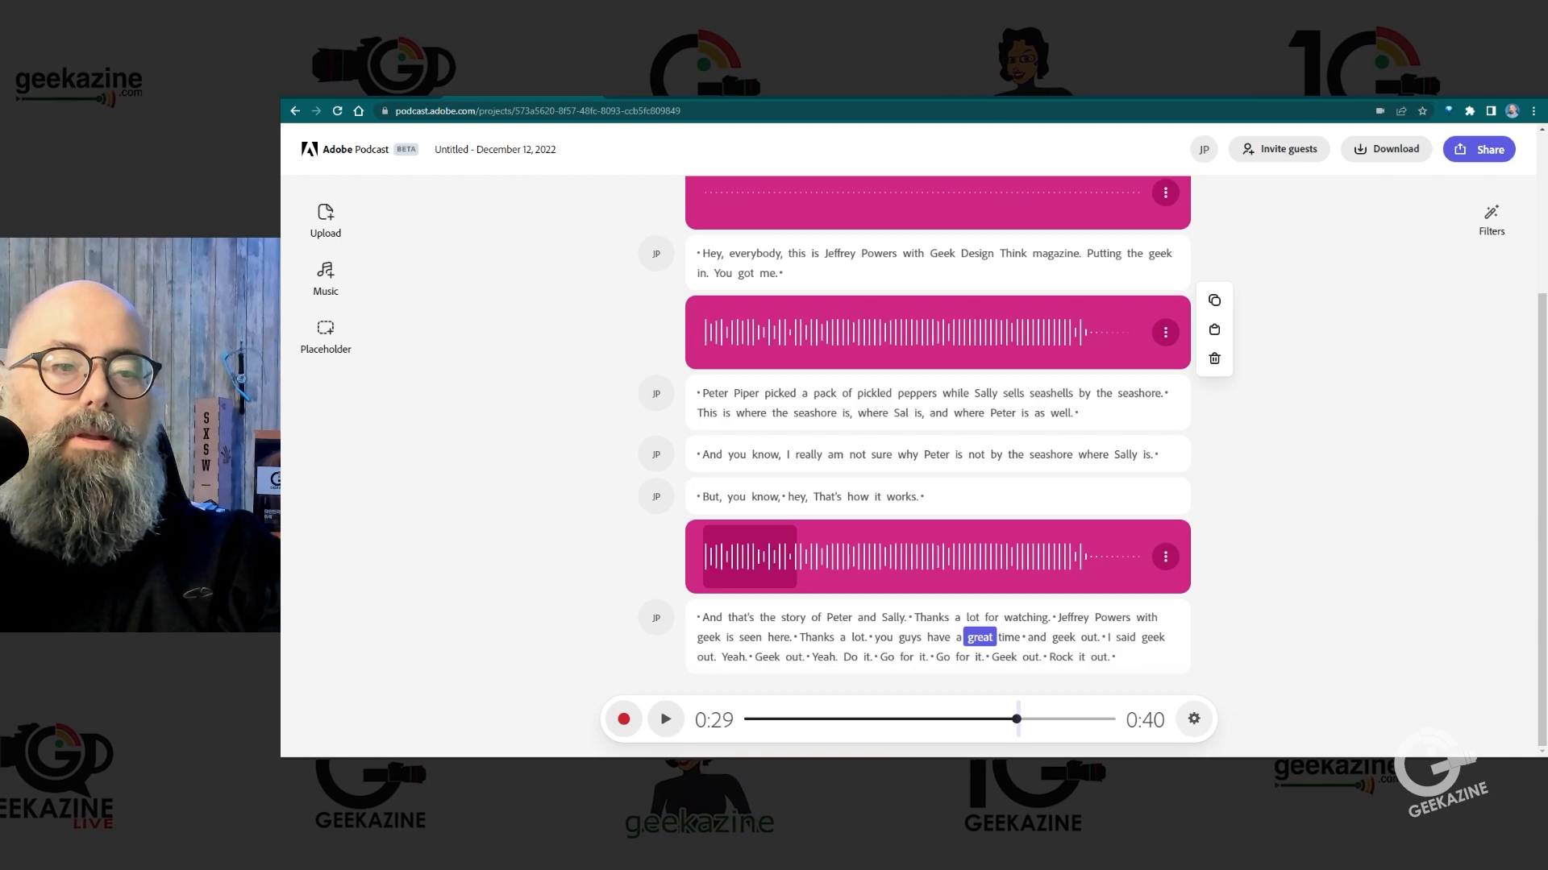
click(1025, 719)
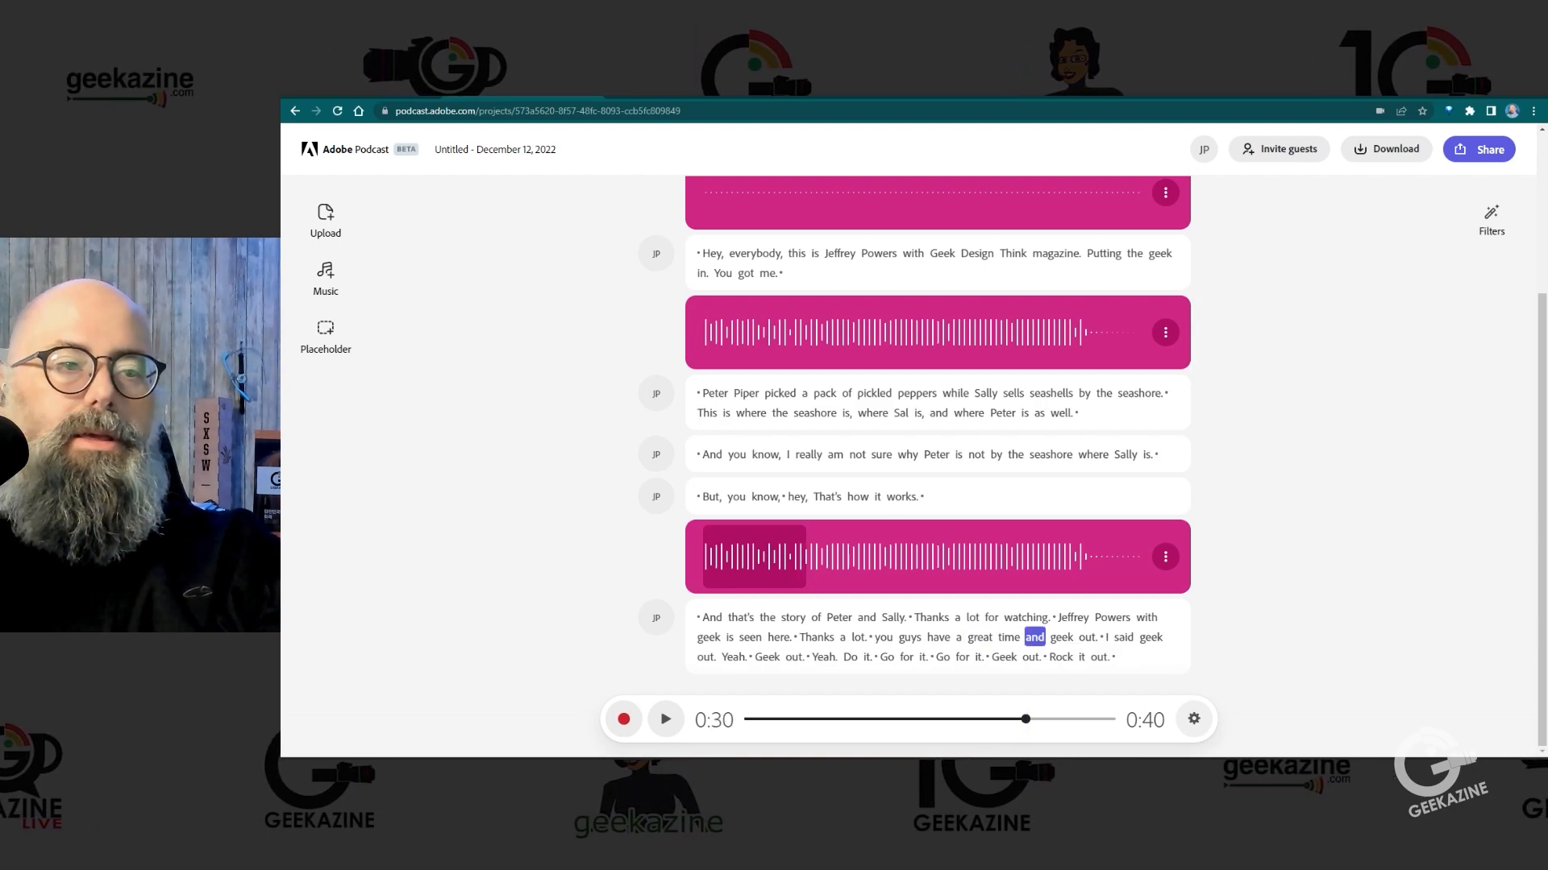
click(878, 637)
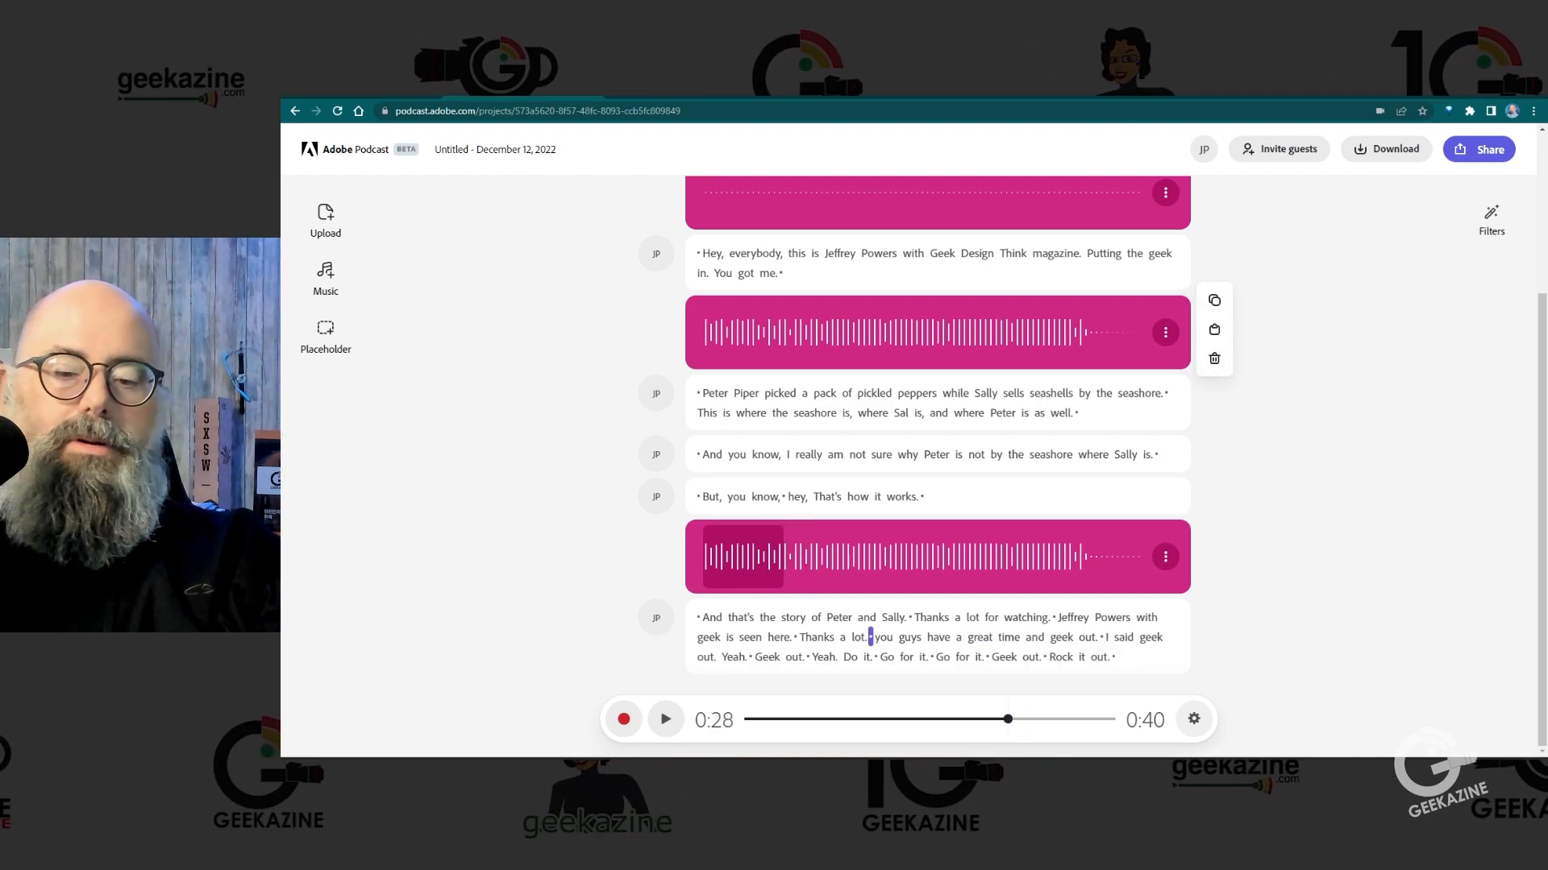
click(708, 636)
key(space)
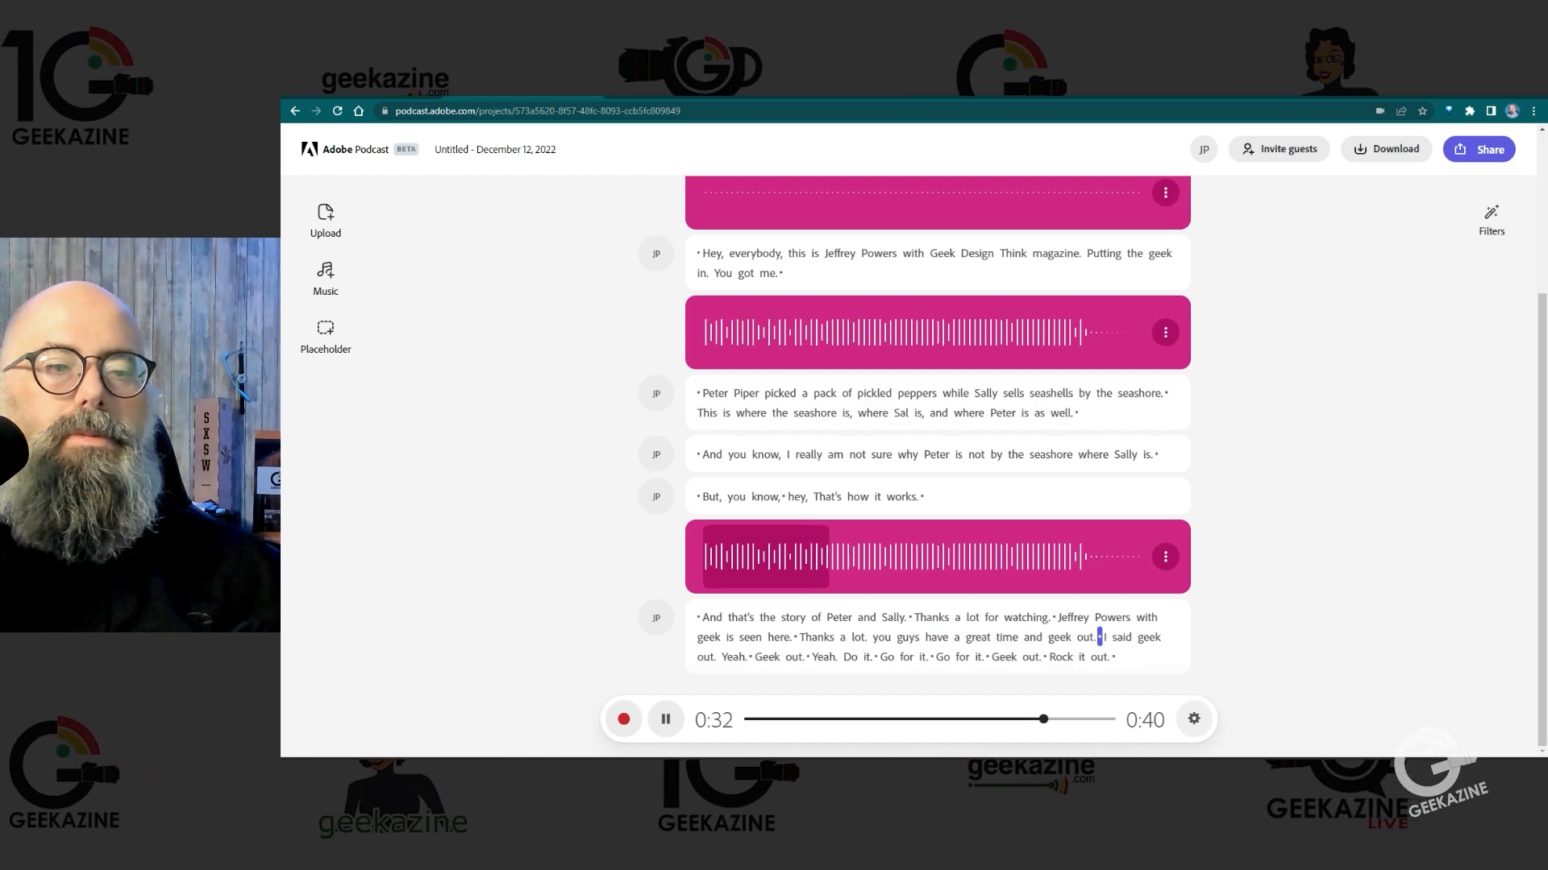
key(space)
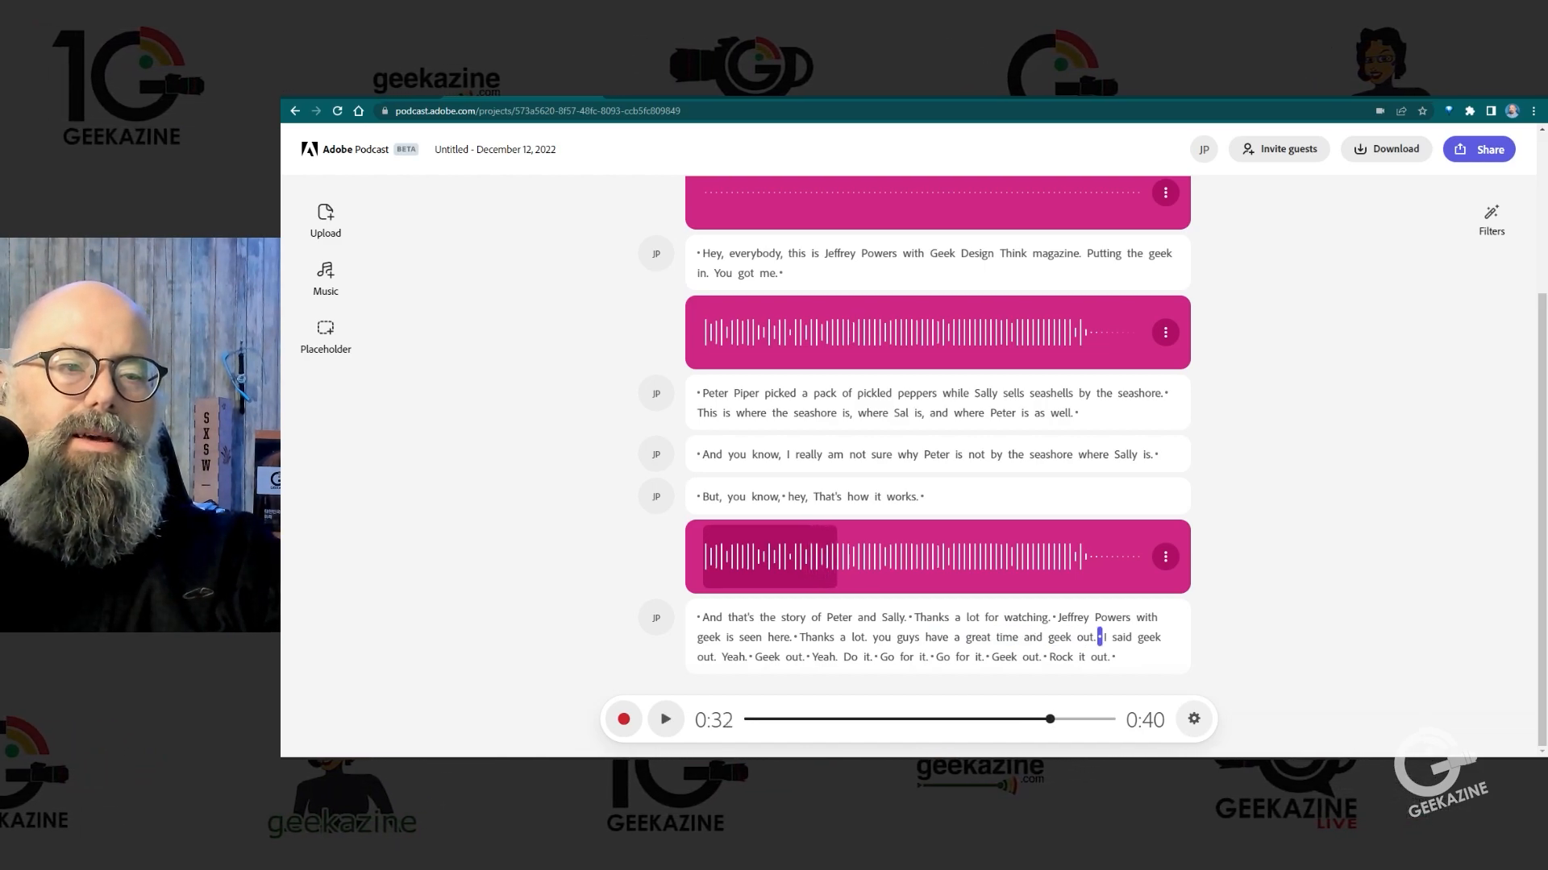
Step: Delete the words "have a great time and" from the closing message and play the rest to its end
click(978, 636)
drag(935, 638, 1033, 638)
key(BackSpace)
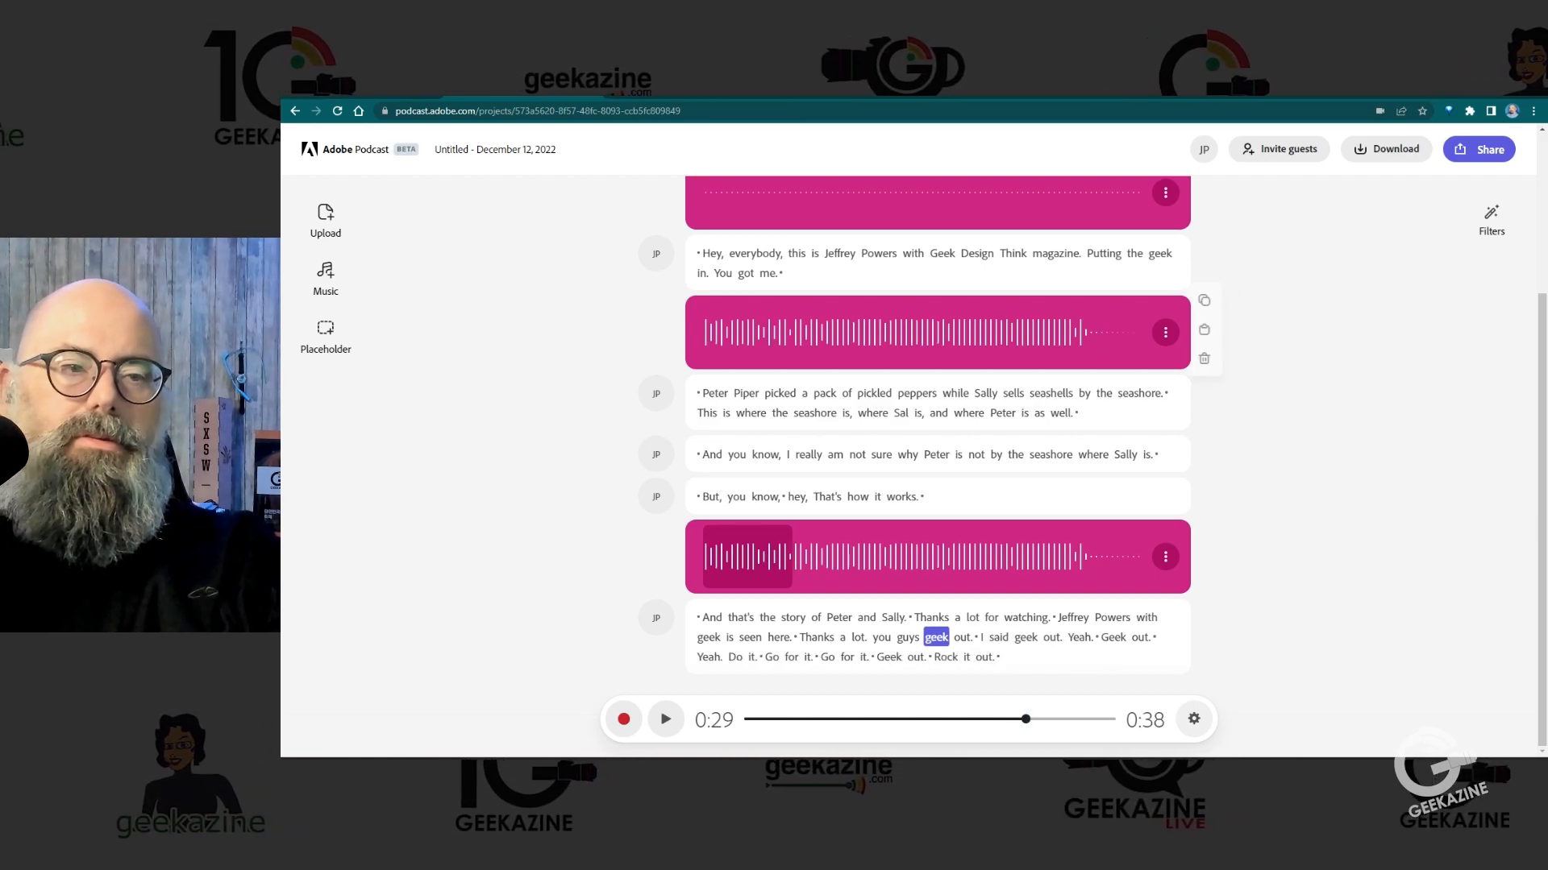
key(space)
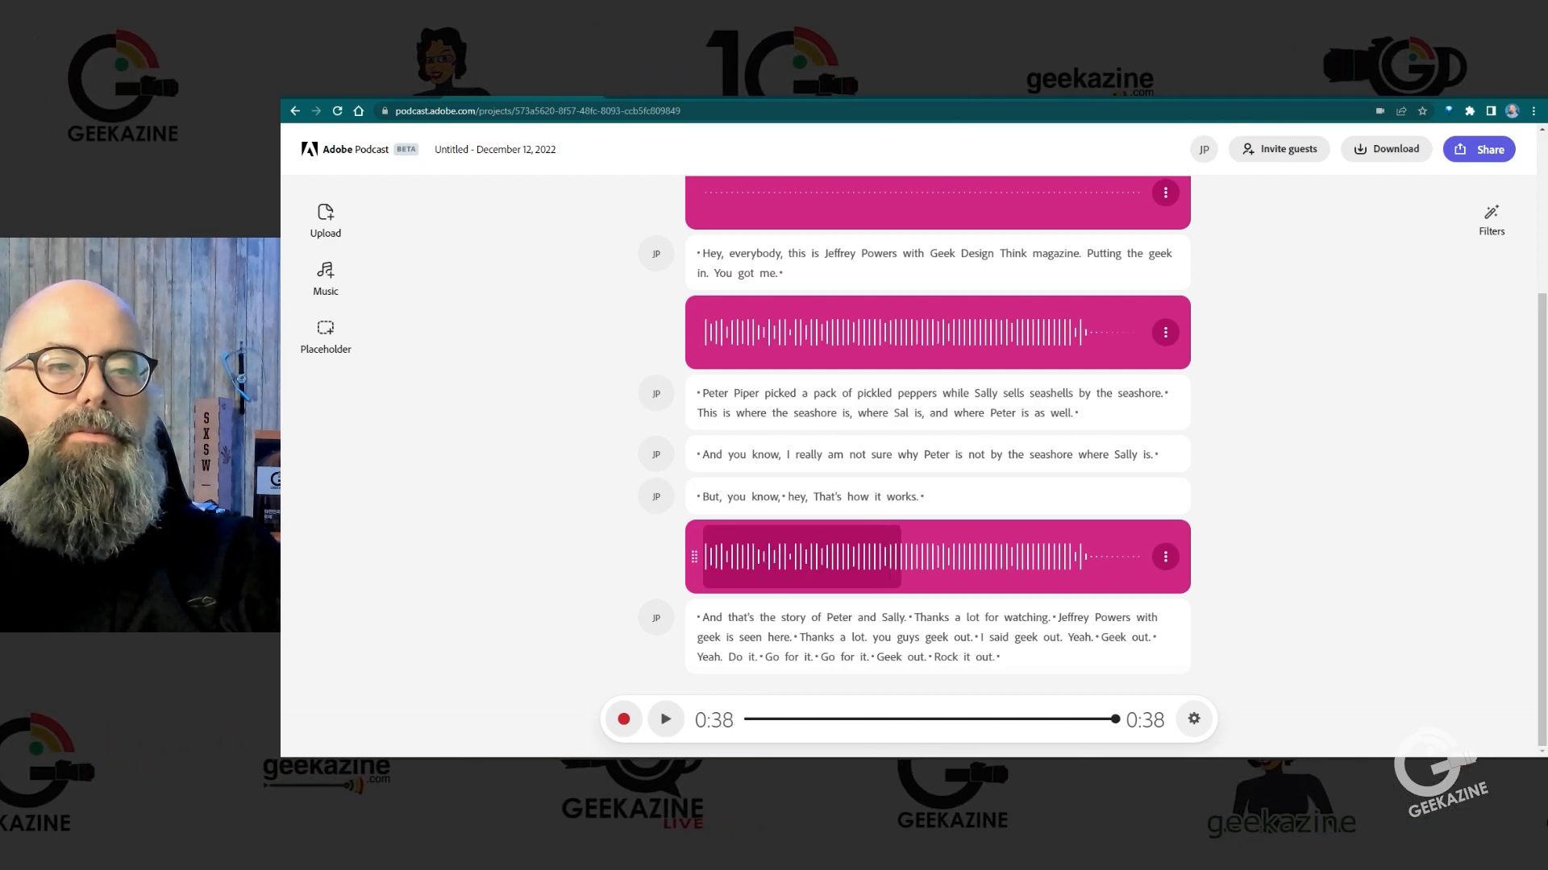
key(space)
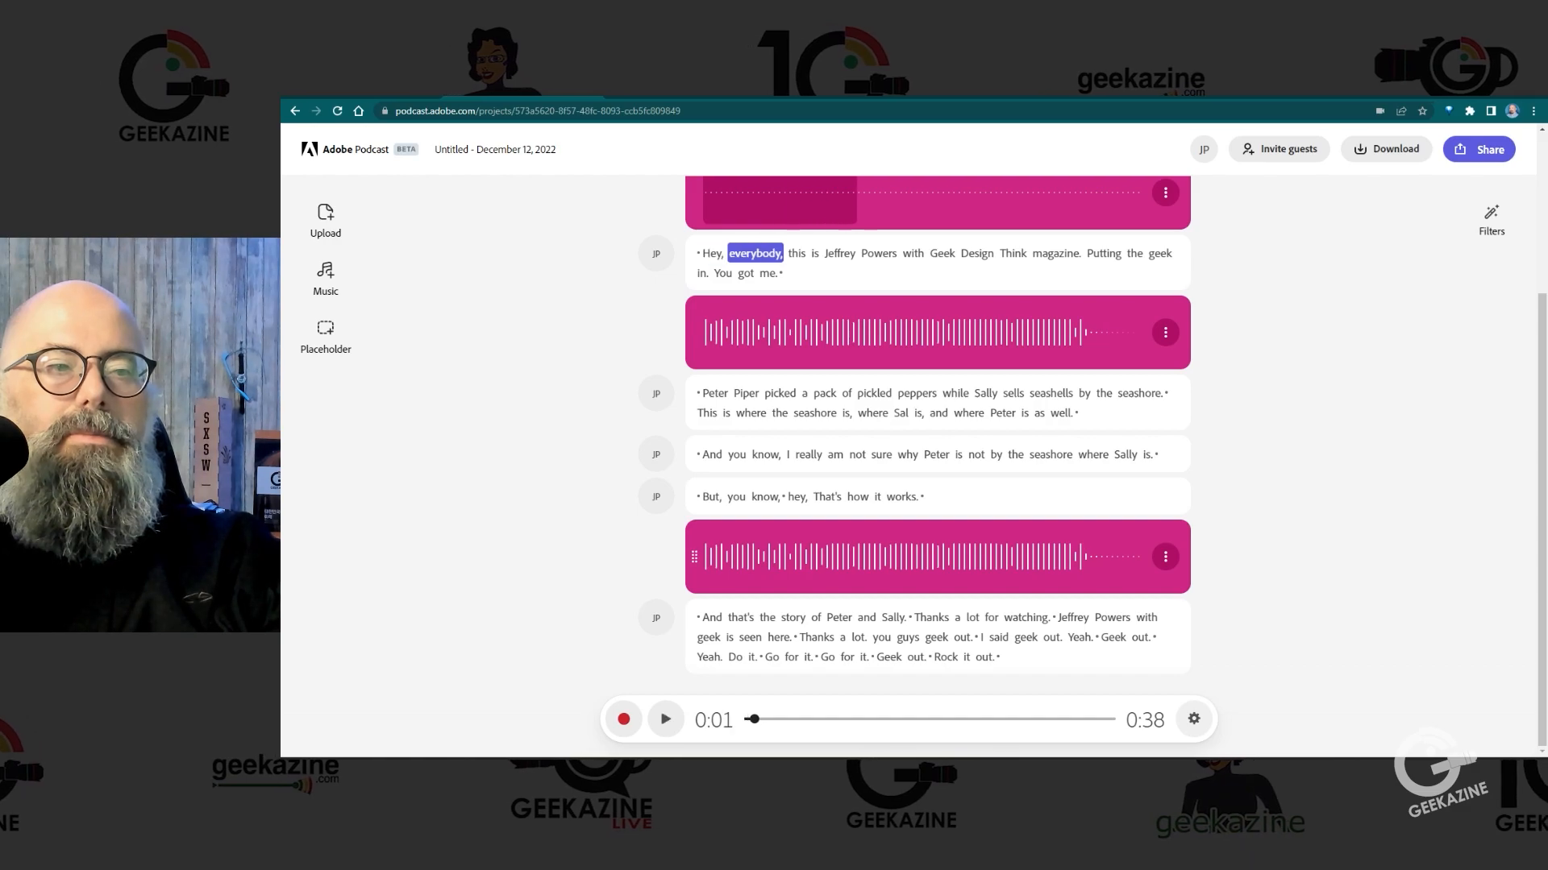
click(998, 657)
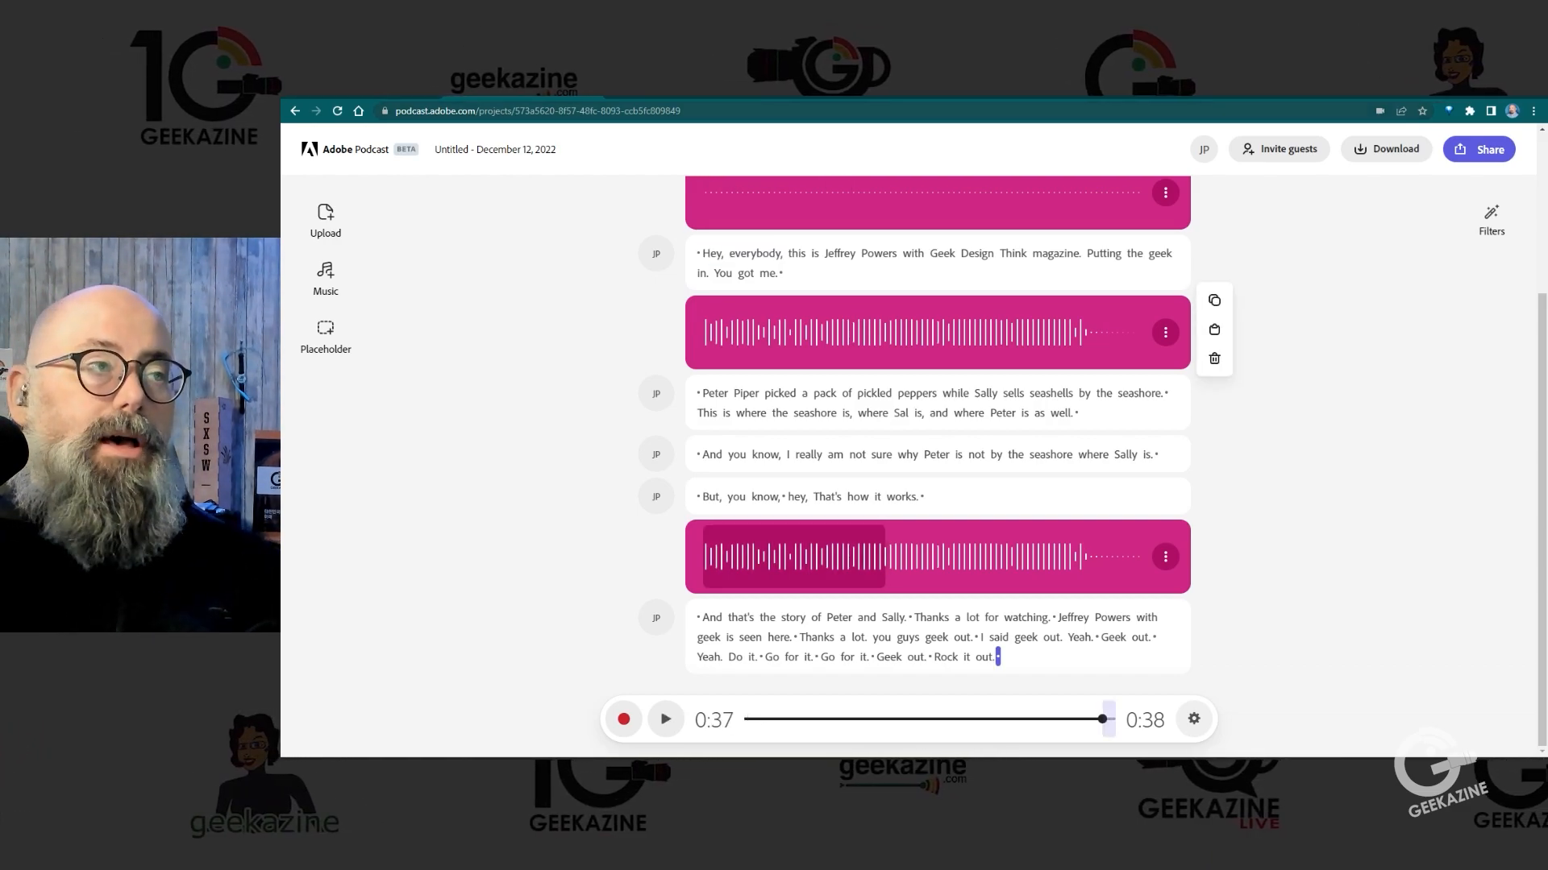
Step: Reopen the "Untitled - December 12, 2022" project from the home page and describe its placeholder as "You need to add something here"
click(355, 149)
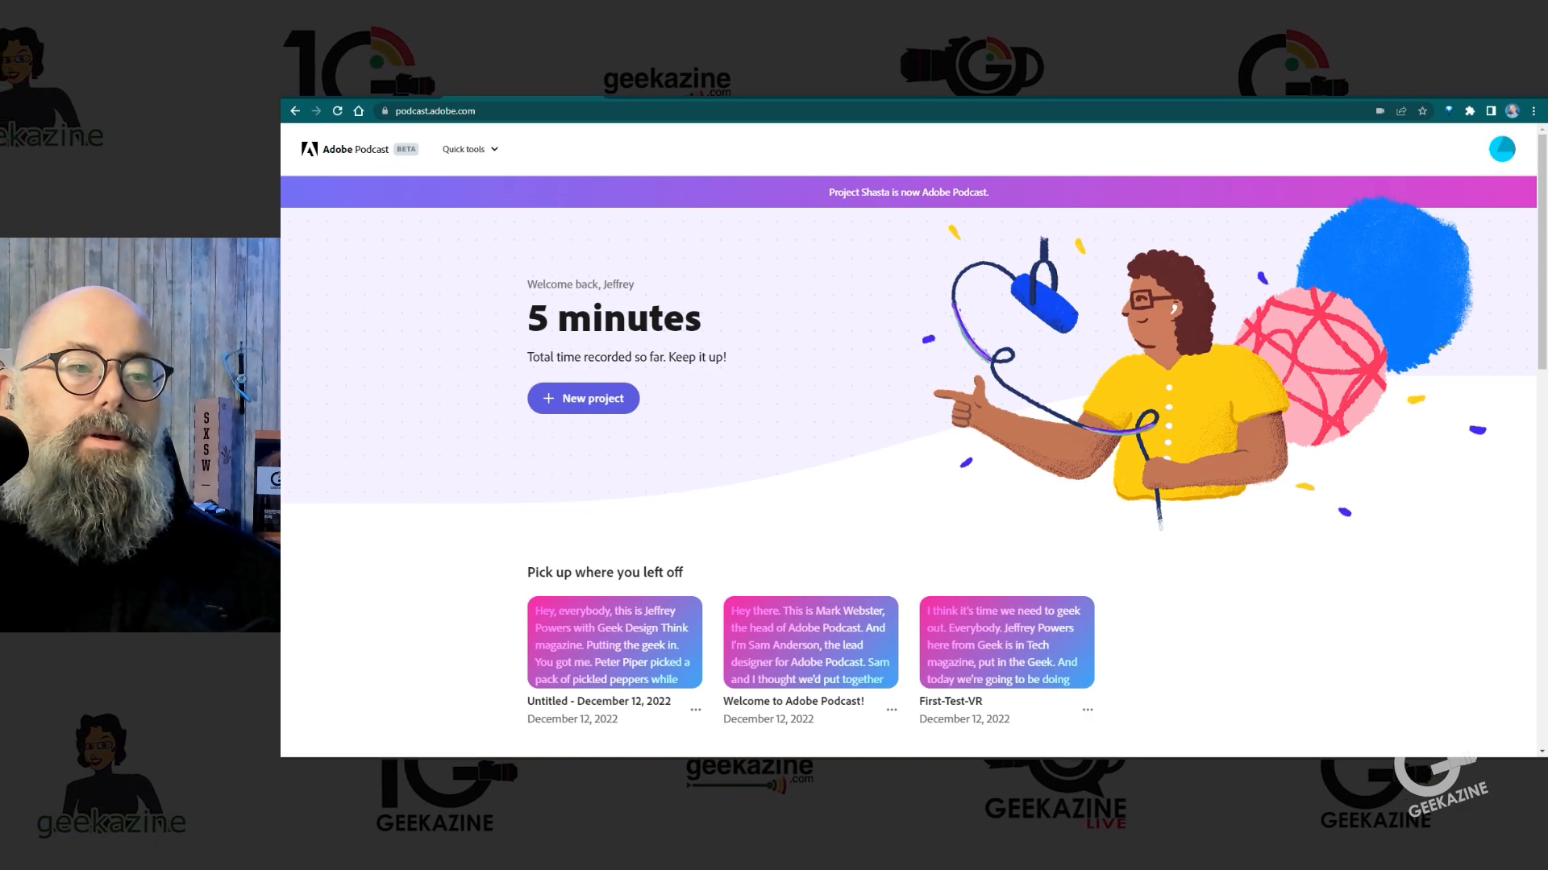
click(614, 642)
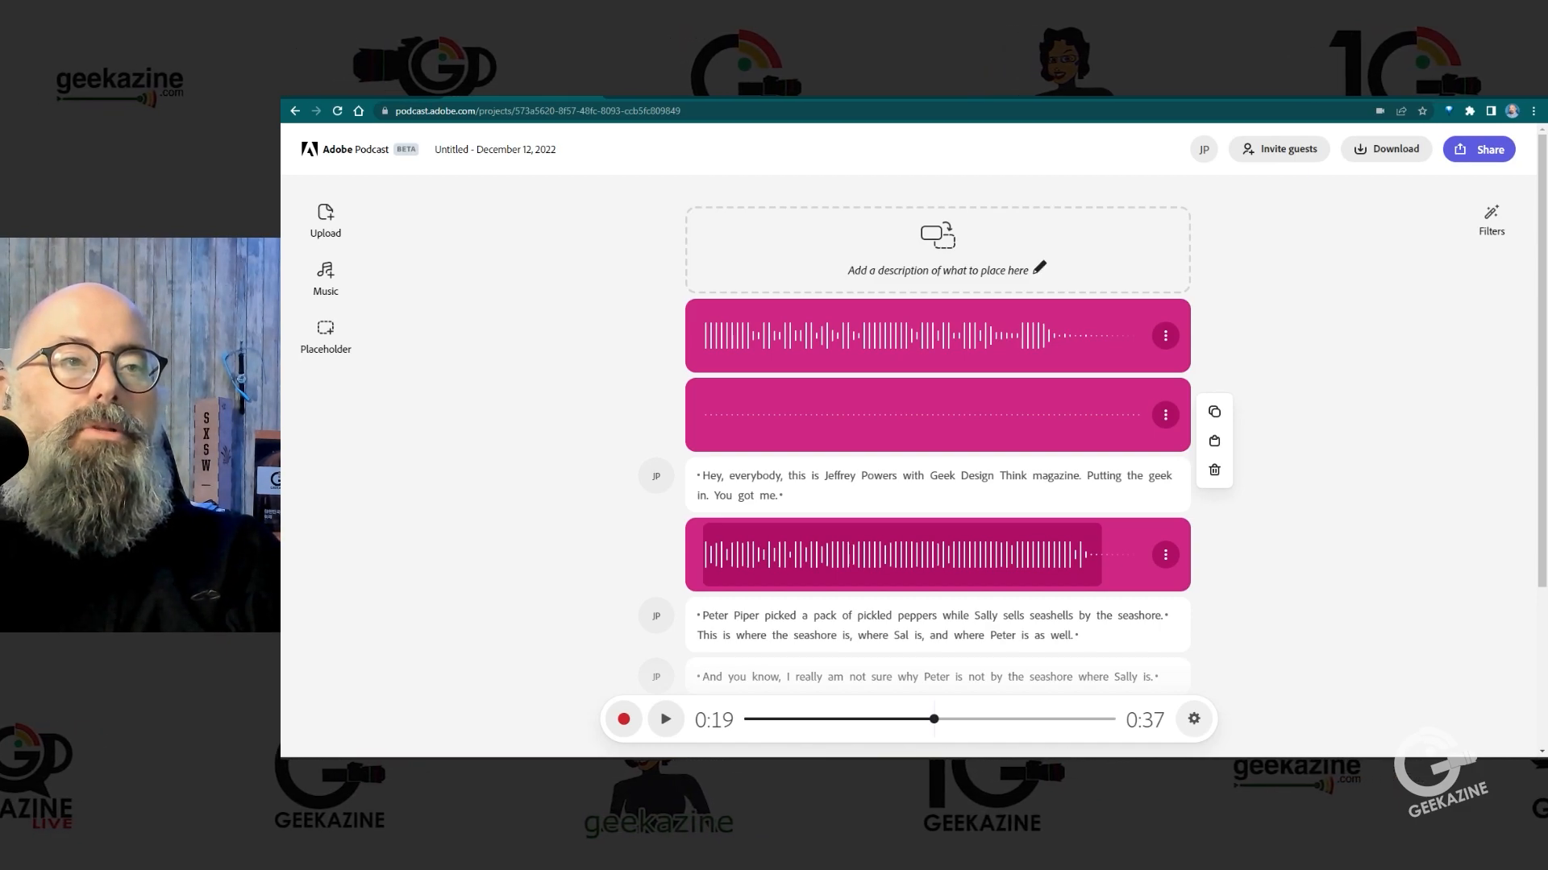
click(1039, 267)
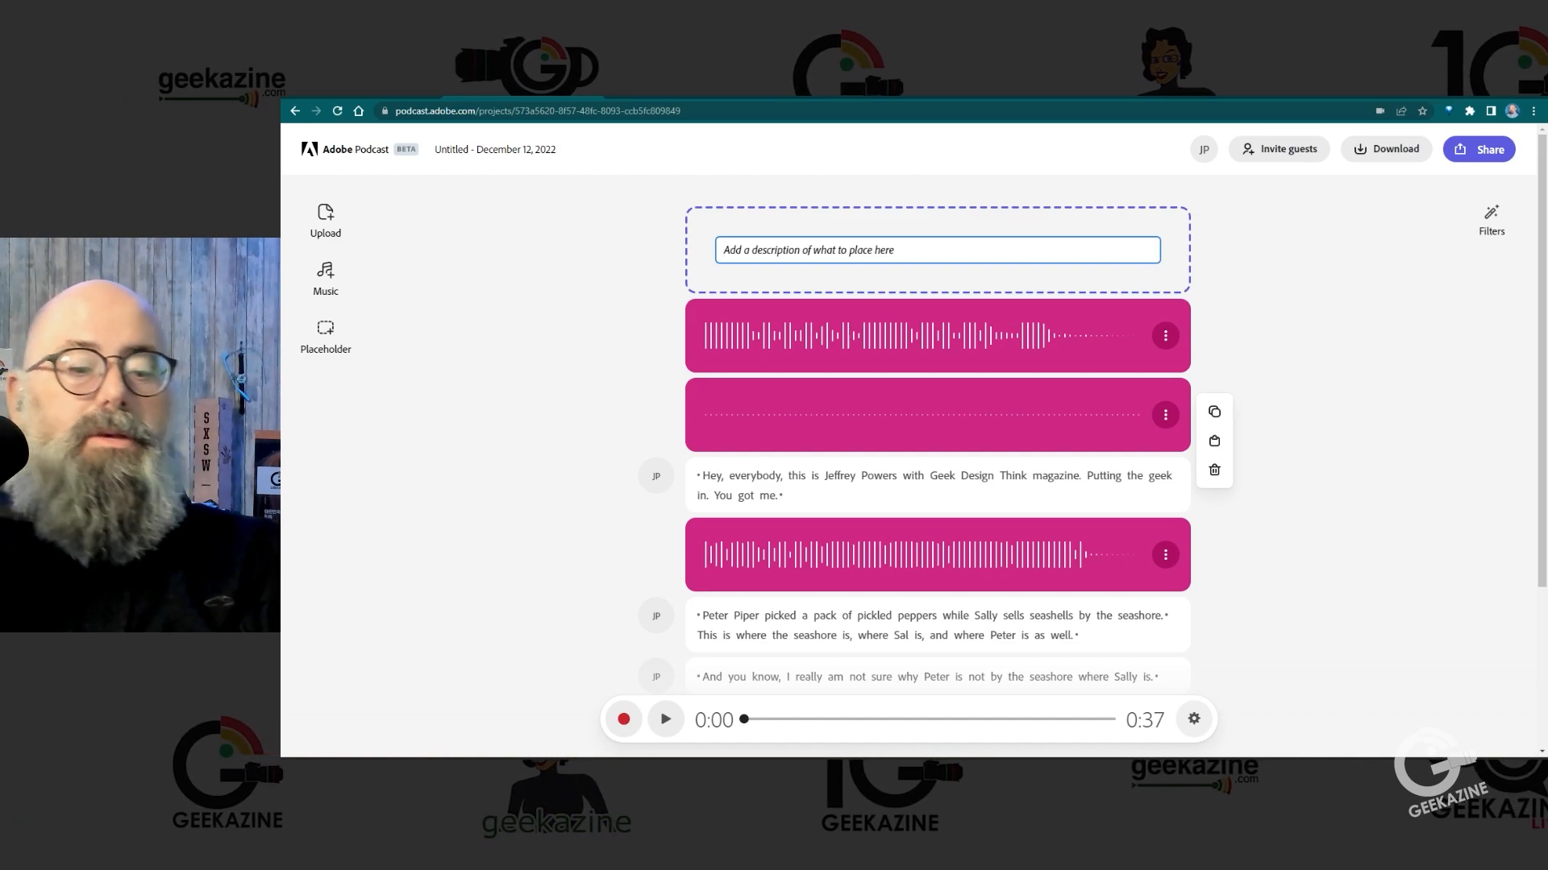
text(You need to add some)
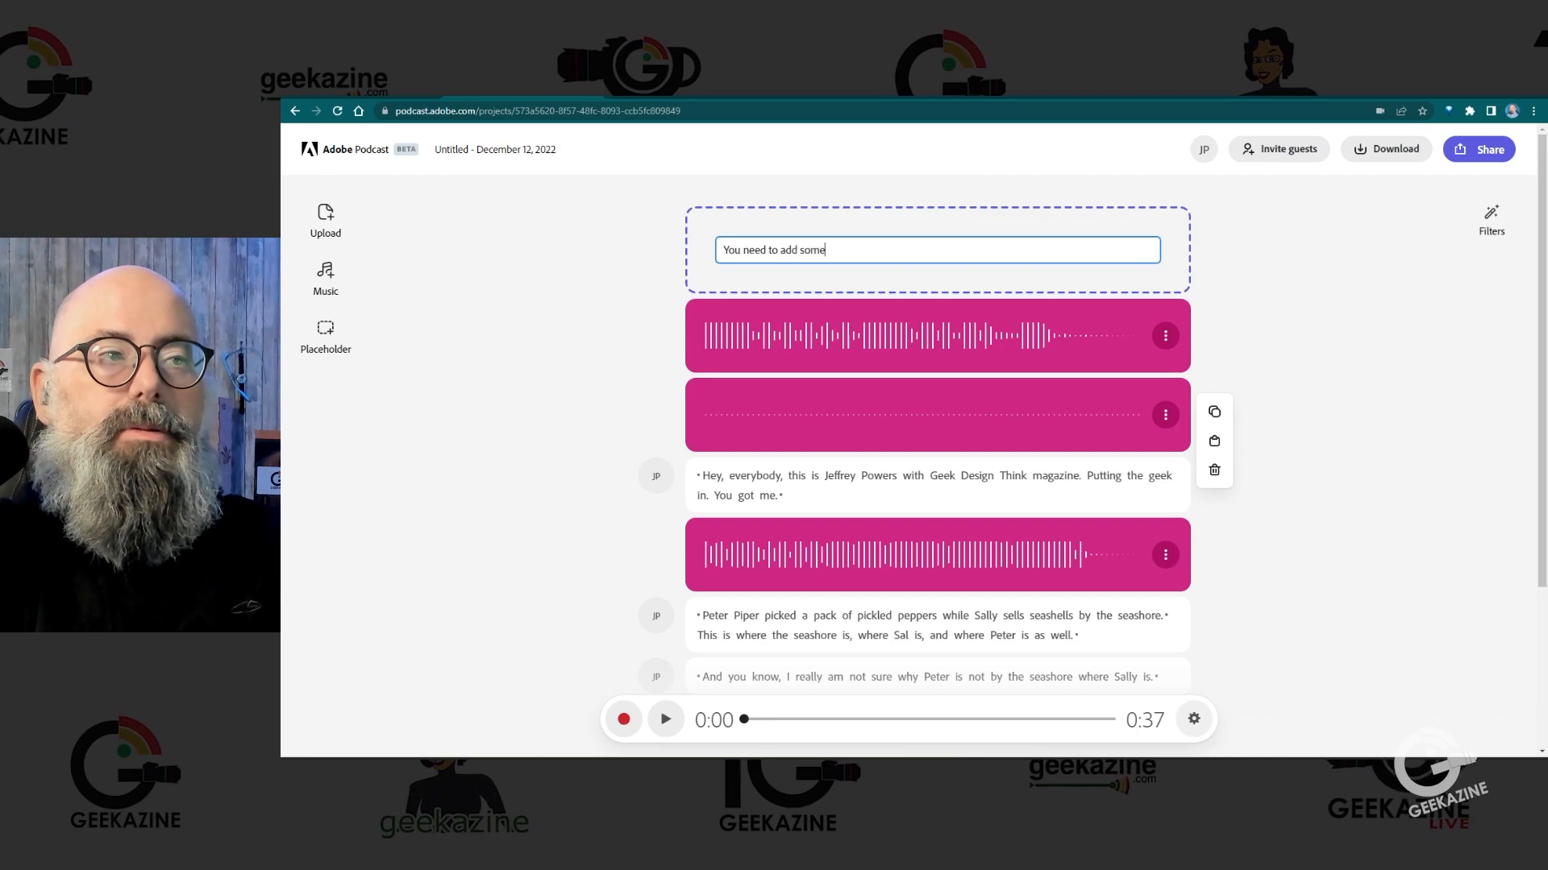
text(thing here)
key(Return)
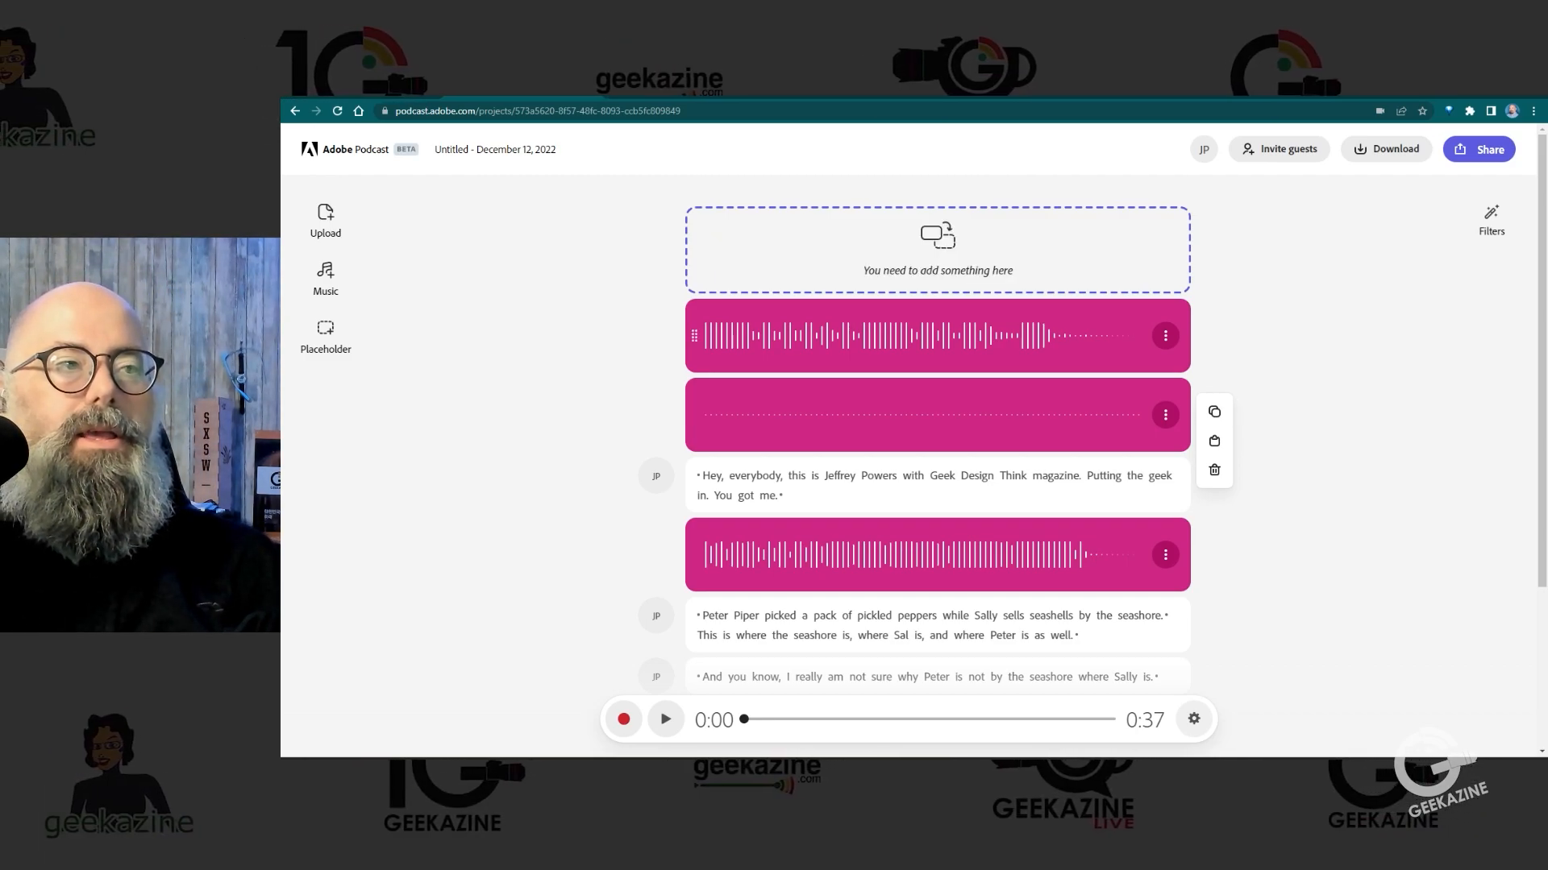
Step: Play the whole project from the intro music and delete the pause after "Rock it out."
click(728, 336)
key(space)
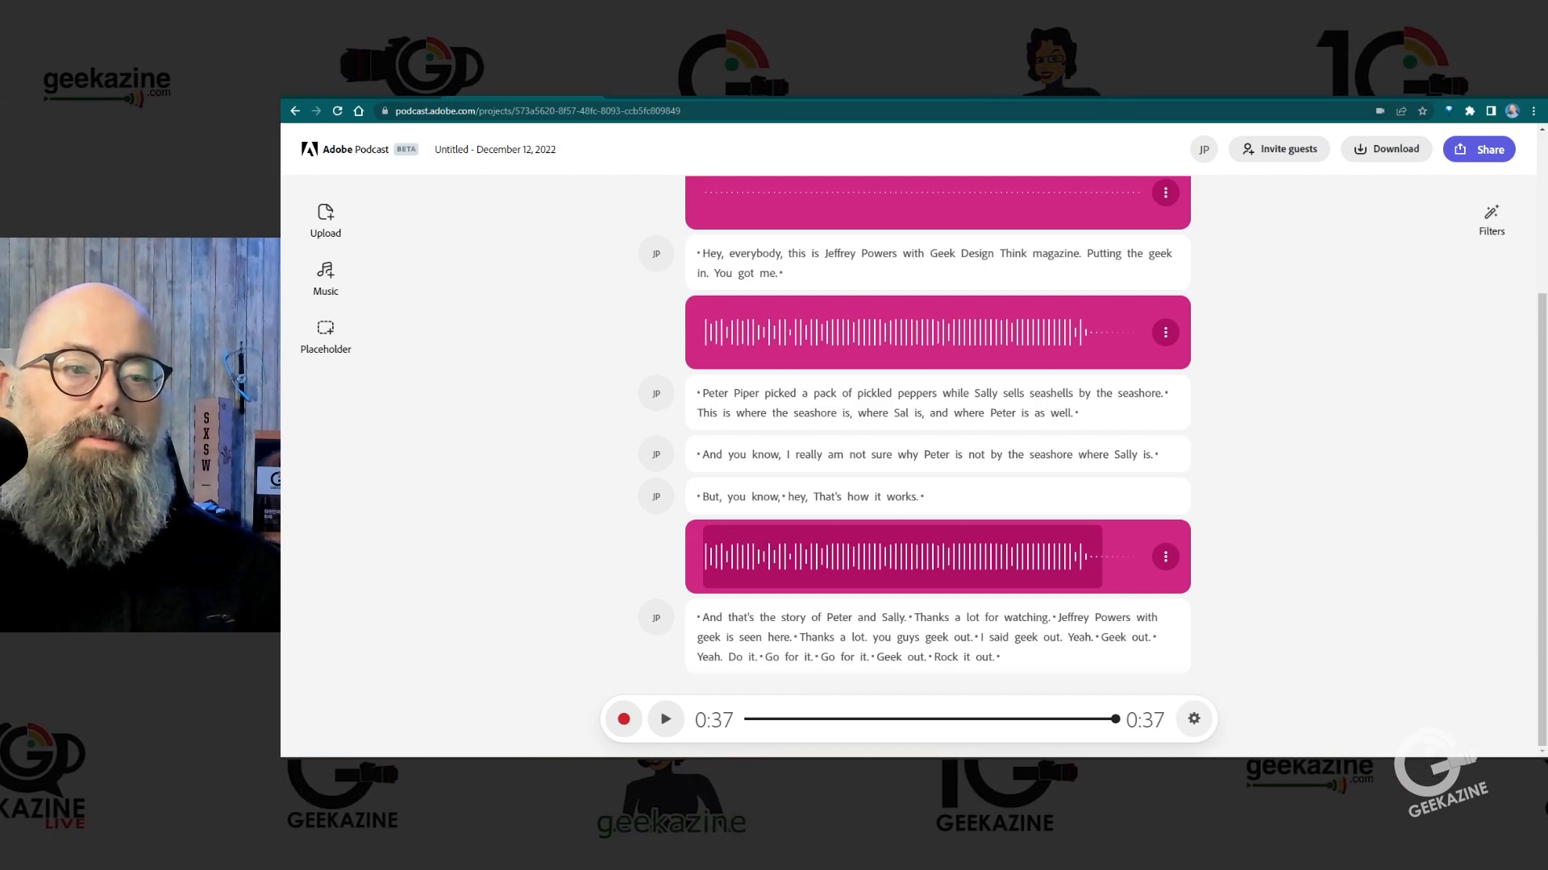
click(998, 657)
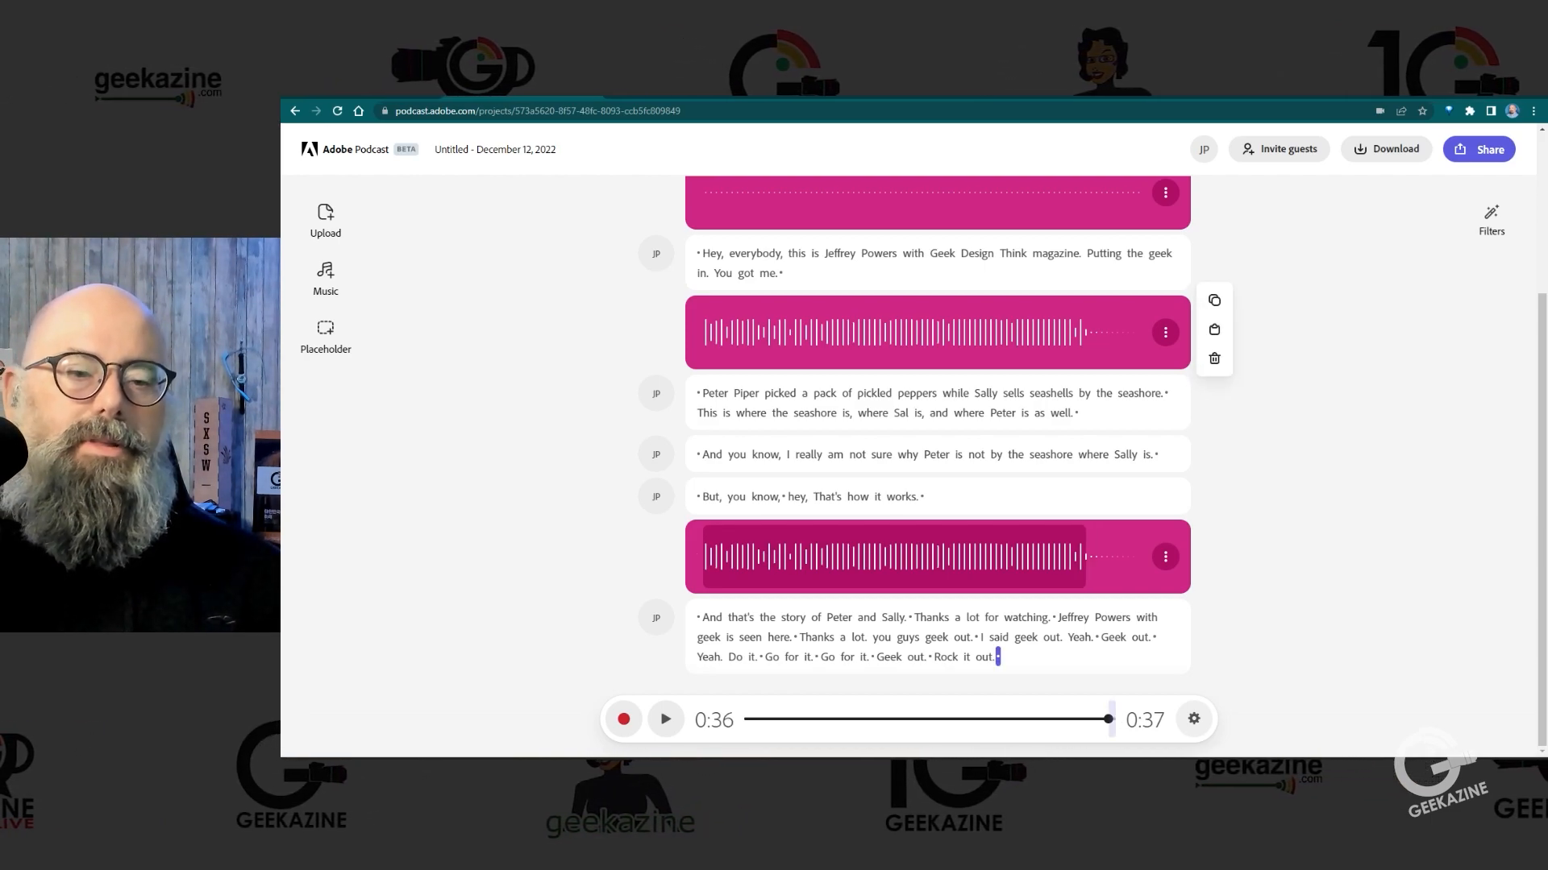
key(Delete)
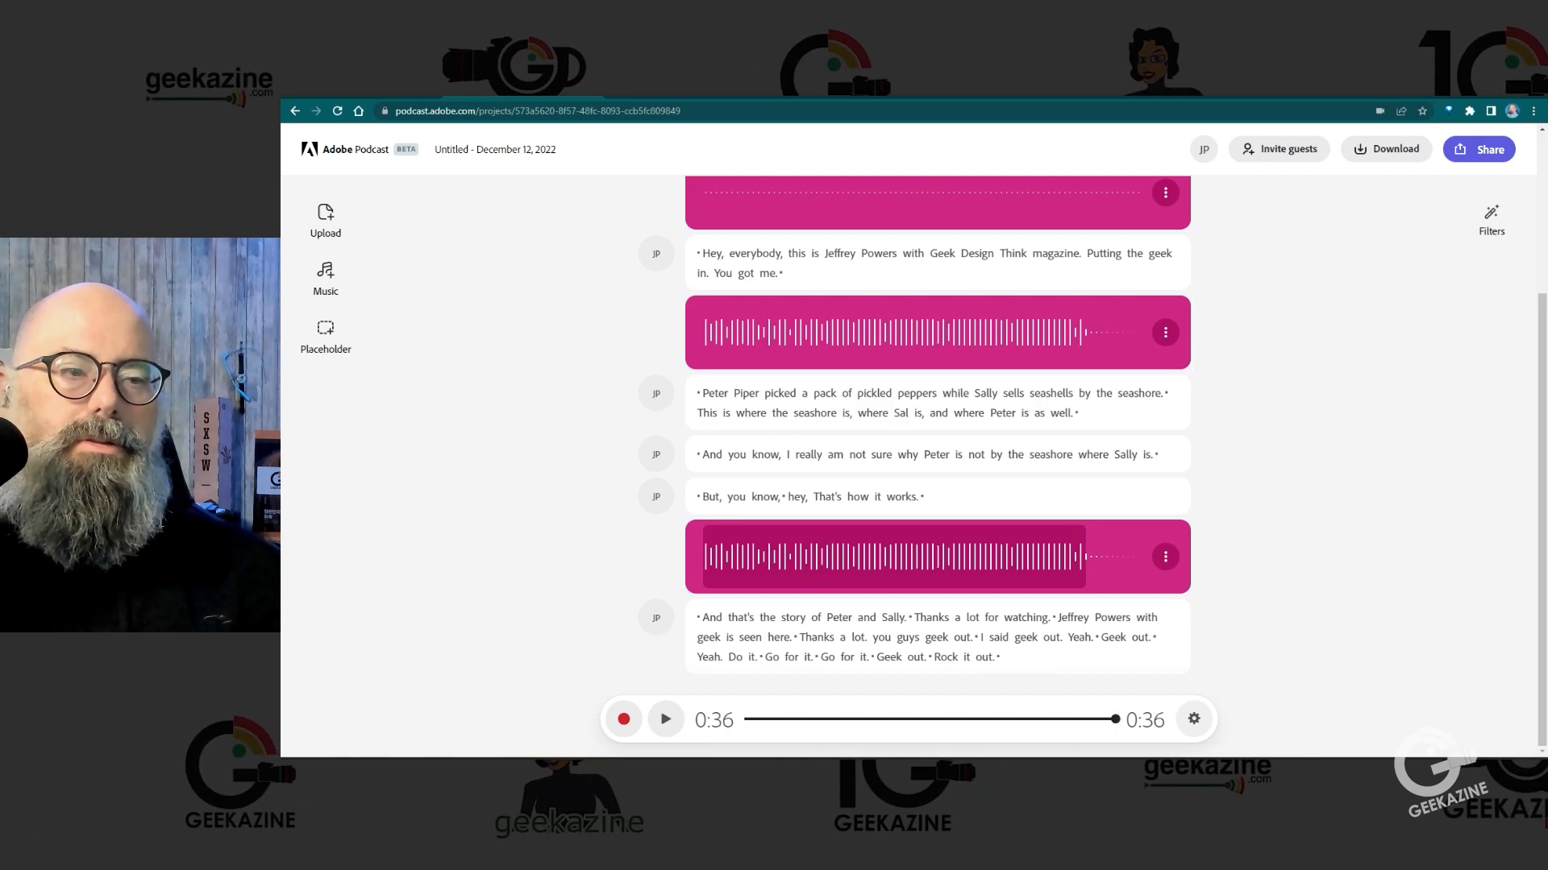
Step: Review the project's sequence of placeholder, music and speech clips from the opening greeting to the closing message
click(848, 657)
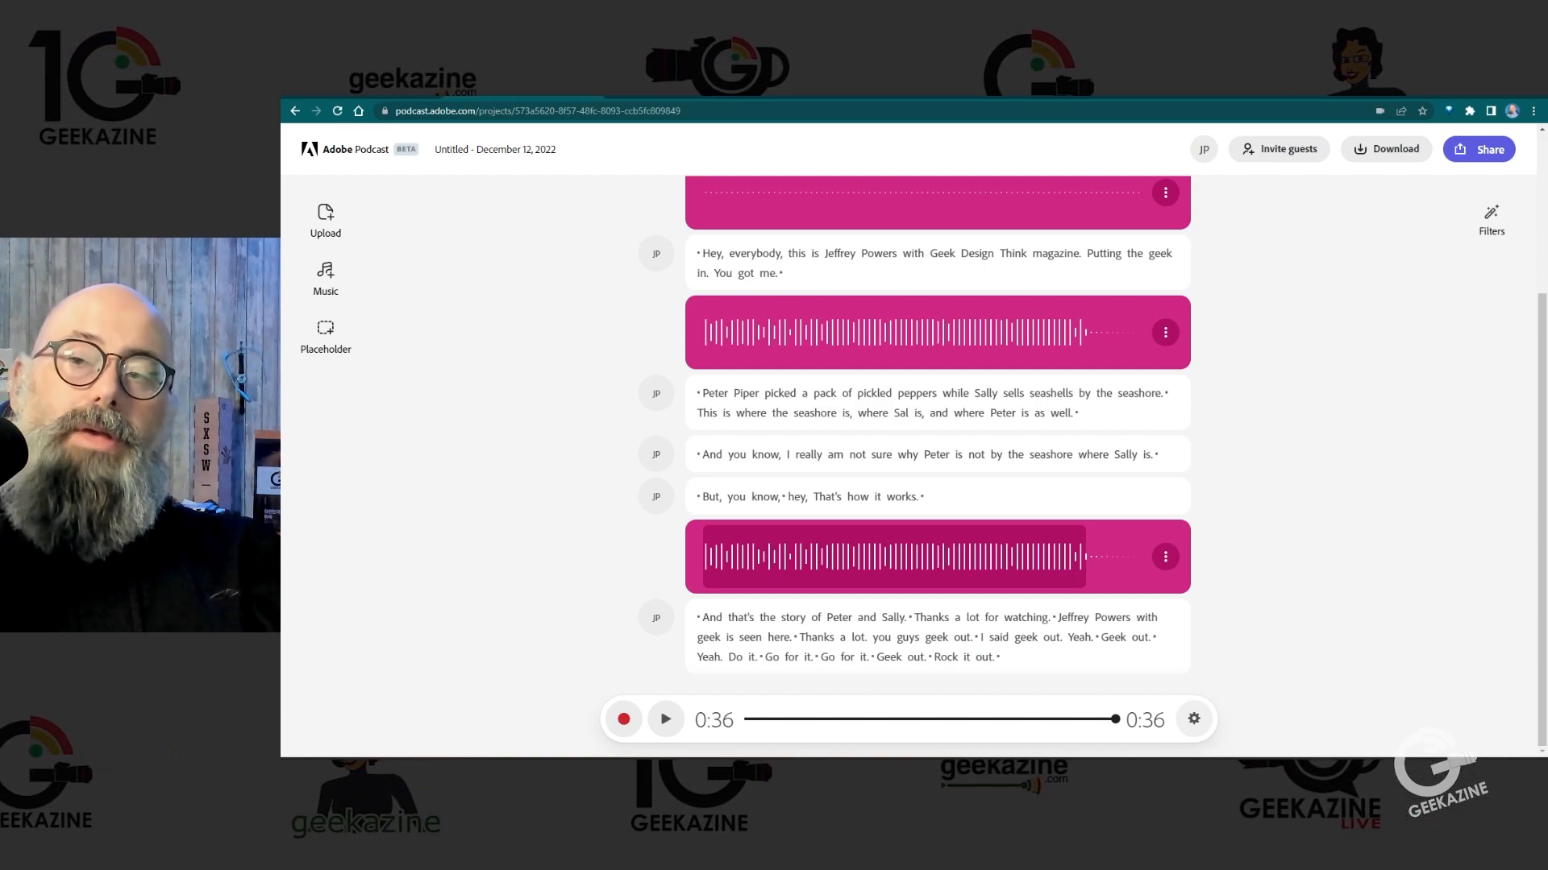
scroll(937, 443, up, 3)
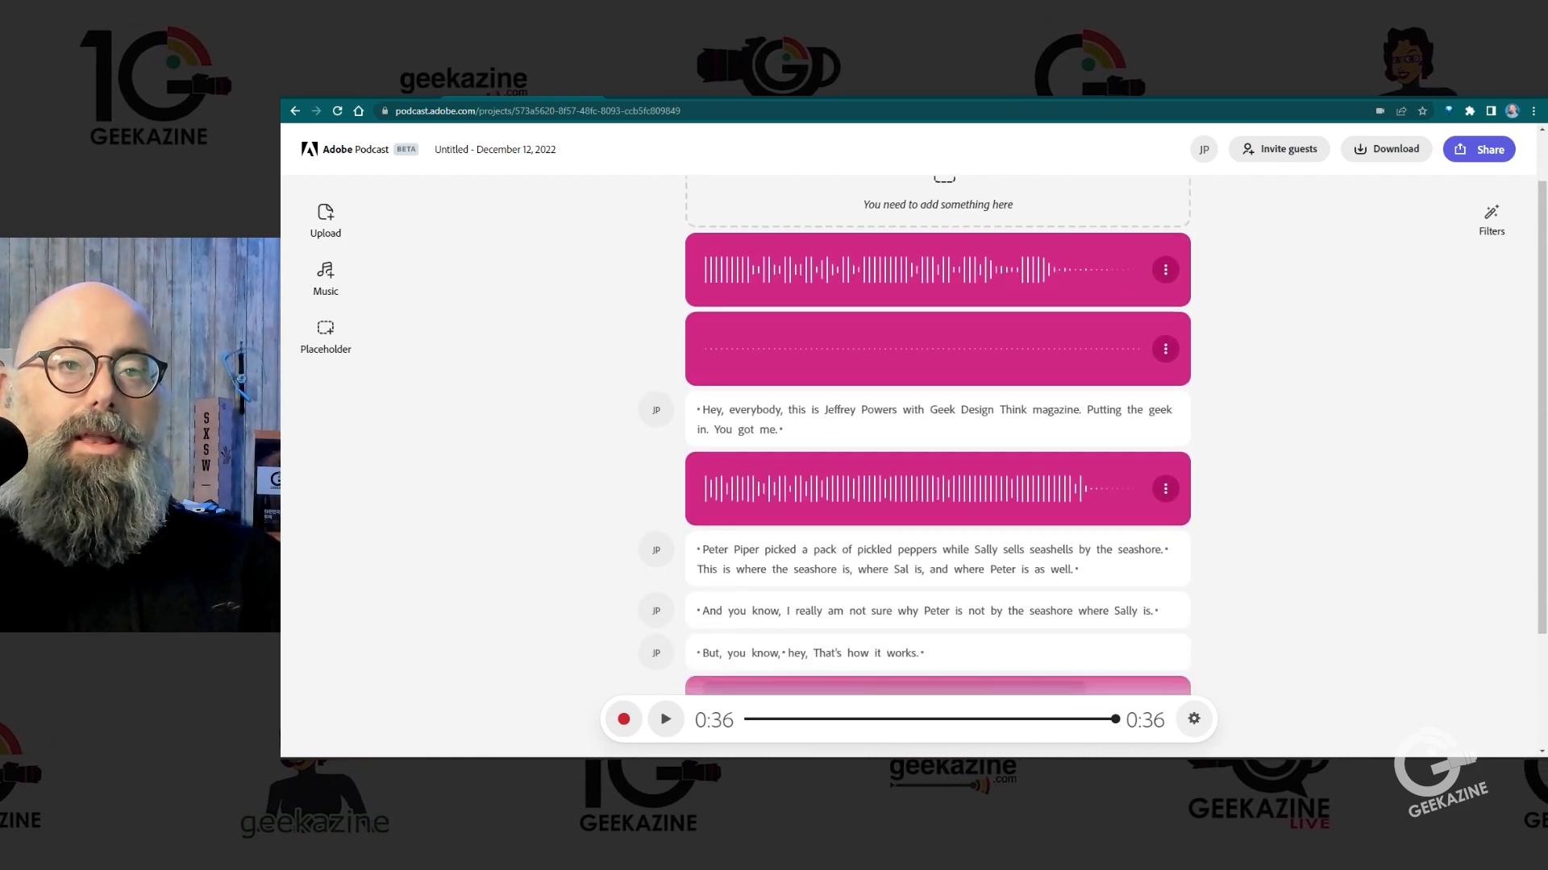
scroll(937, 443, down, 2)
click(698, 253)
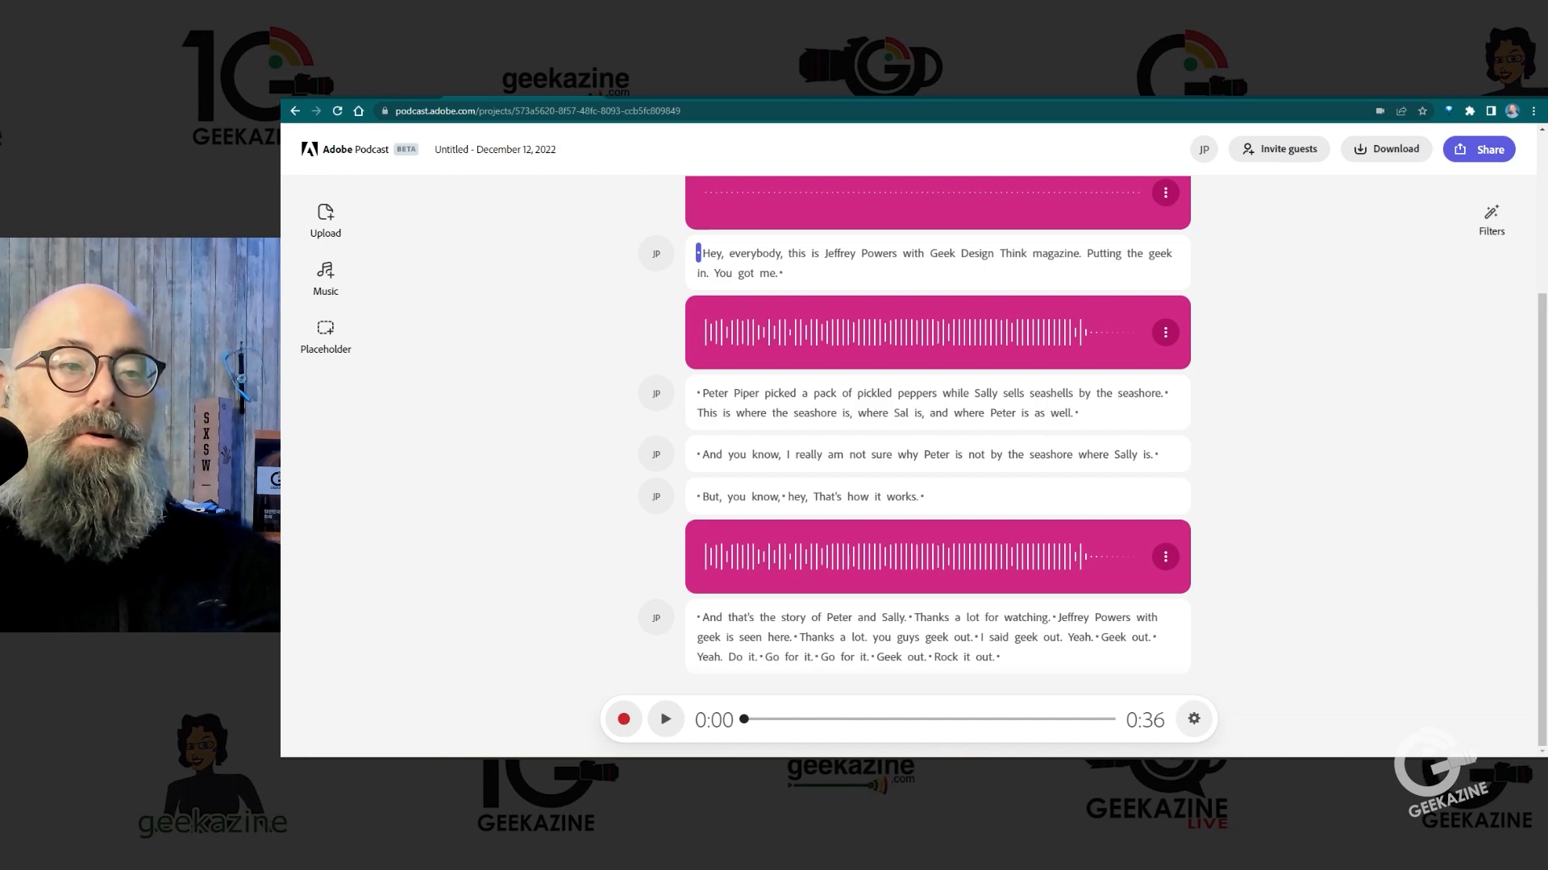
scroll(937, 443, up, 1)
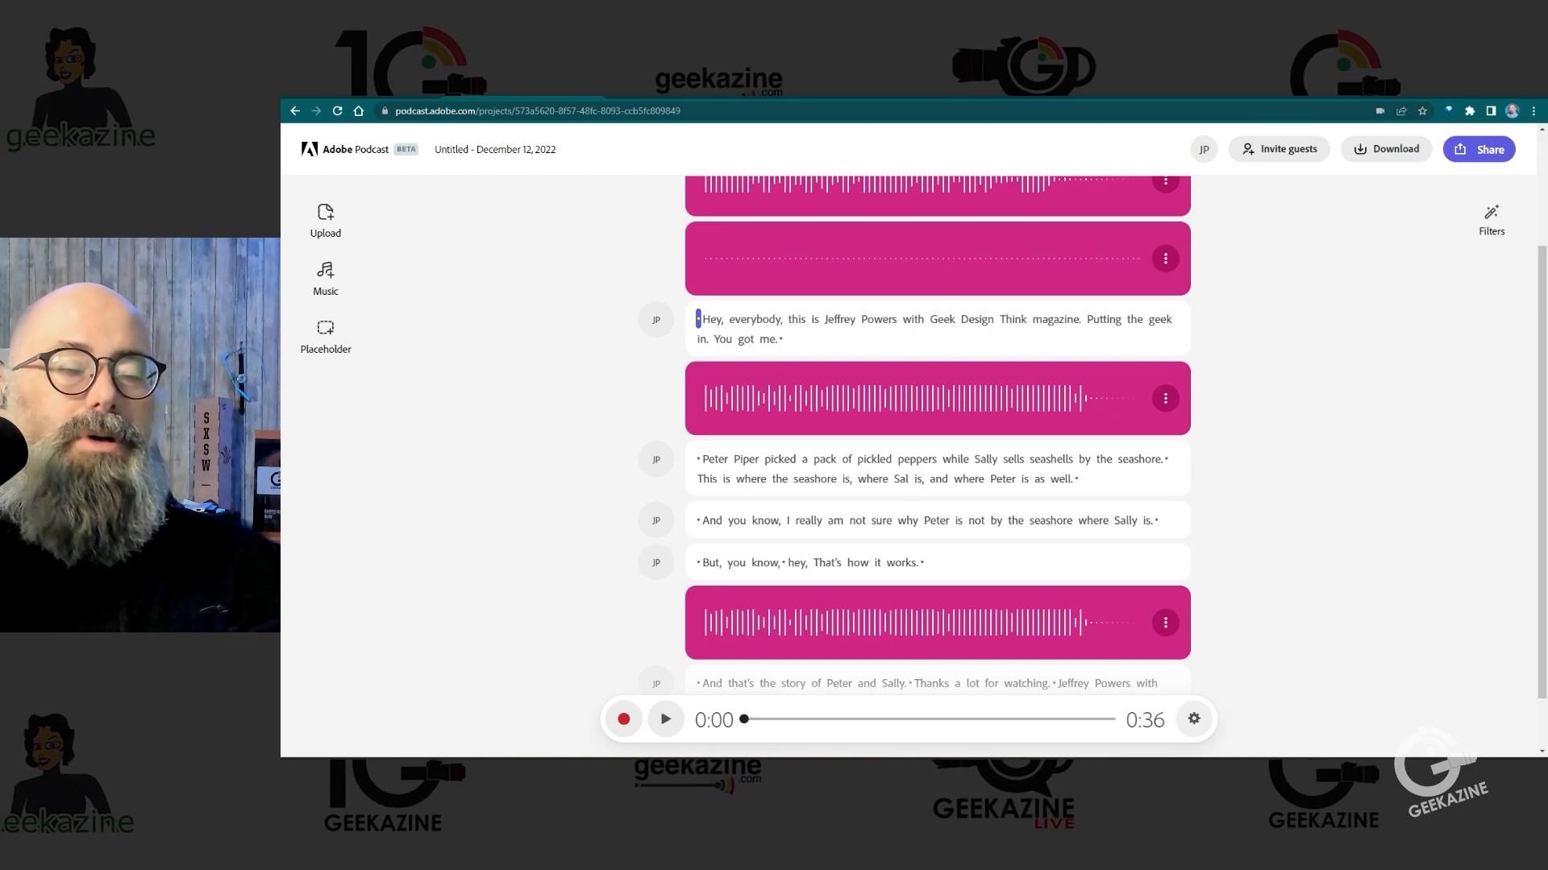
scroll(937, 444, up, 2)
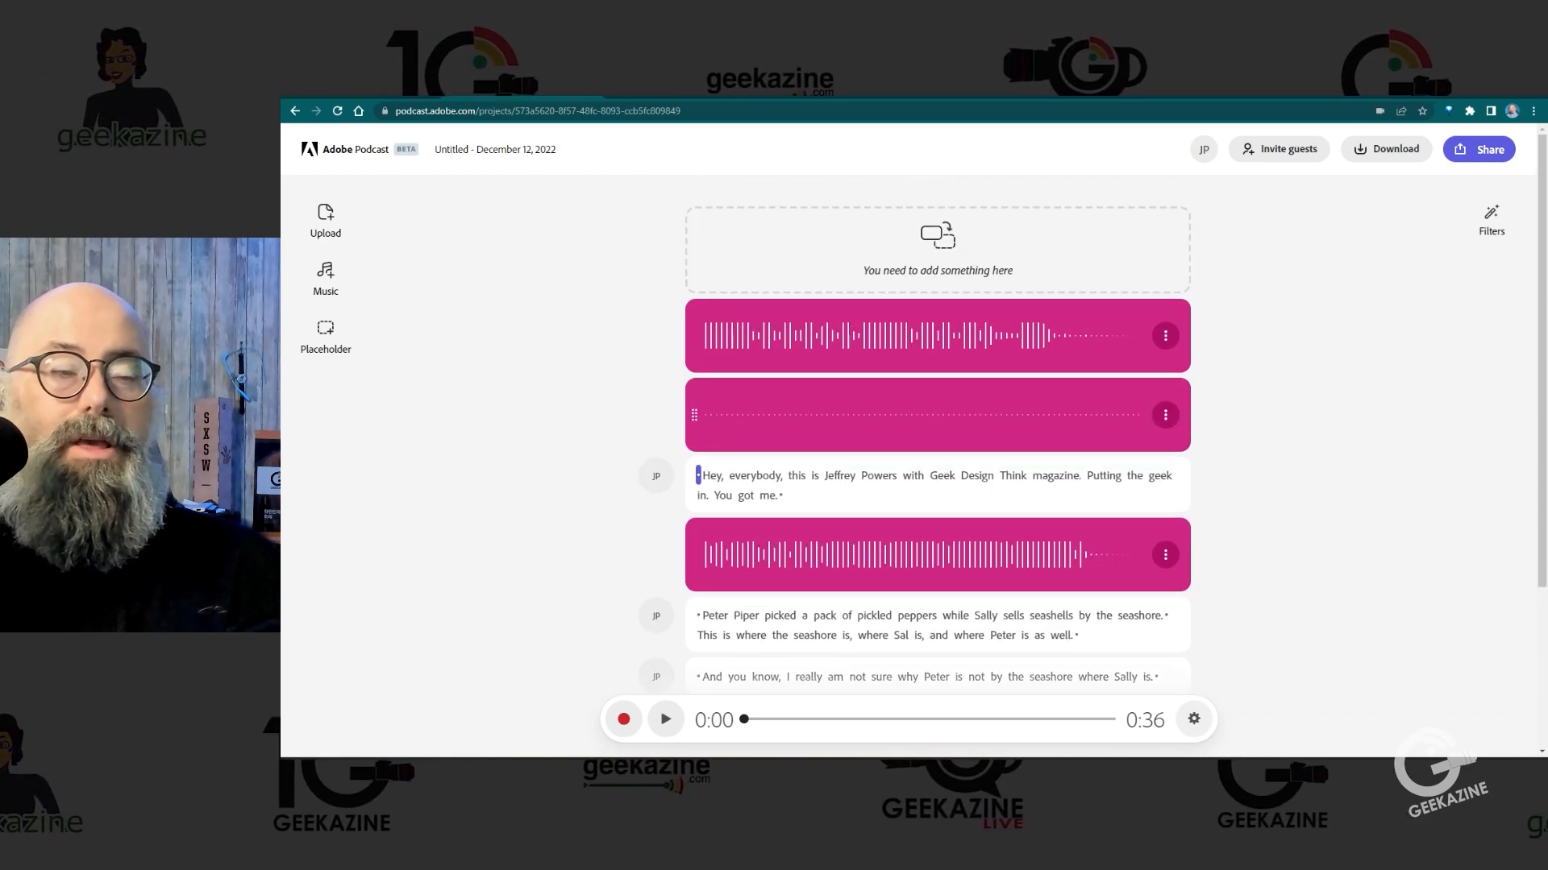
scroll(937, 443, down, 2)
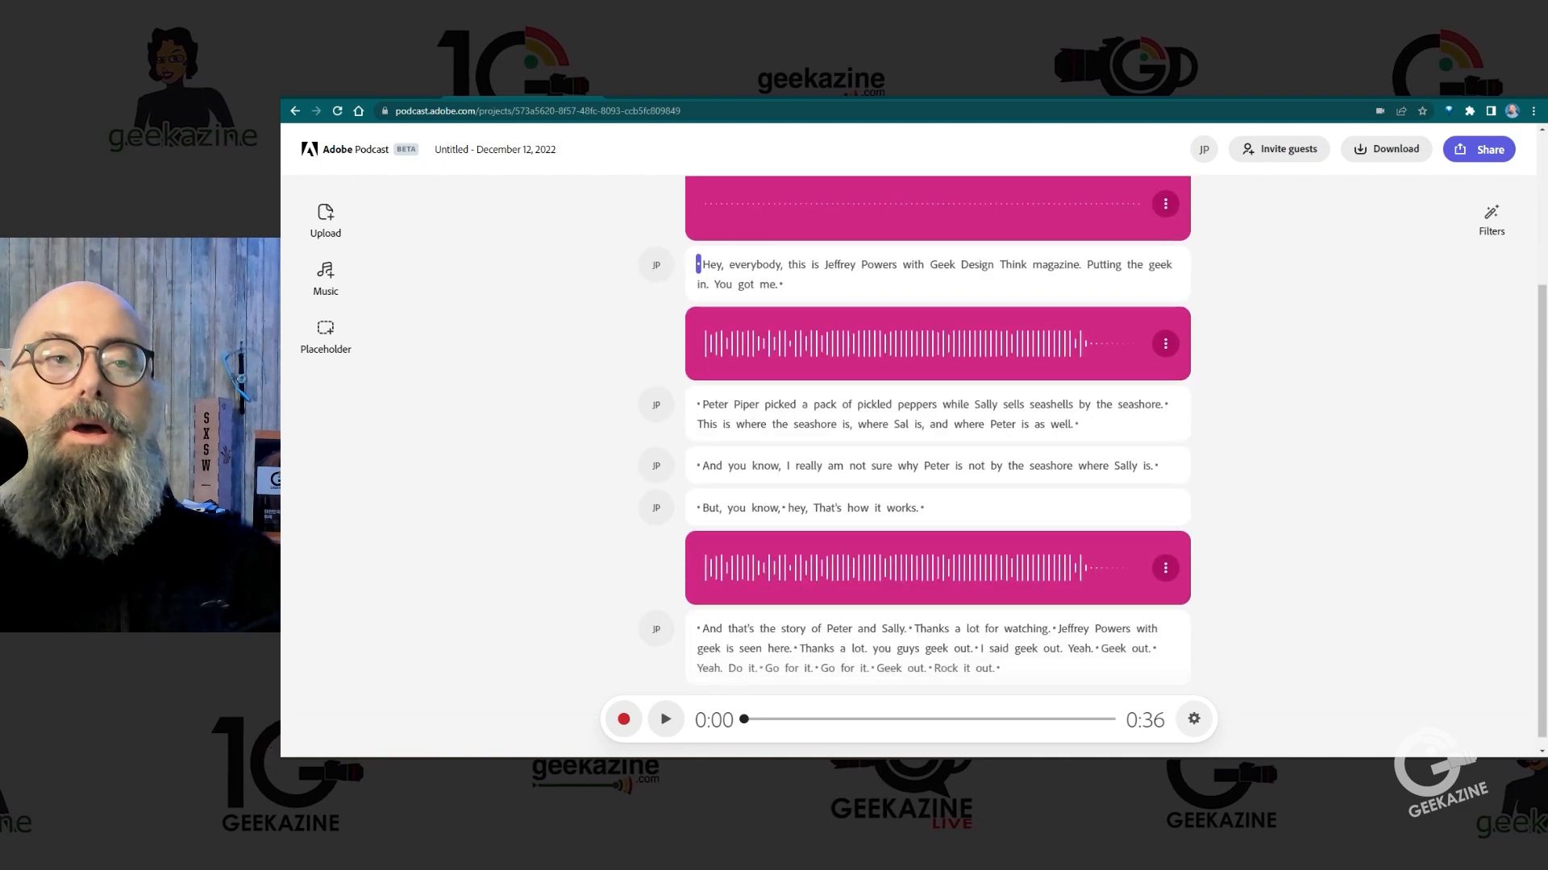
scroll(938, 443, up, 2)
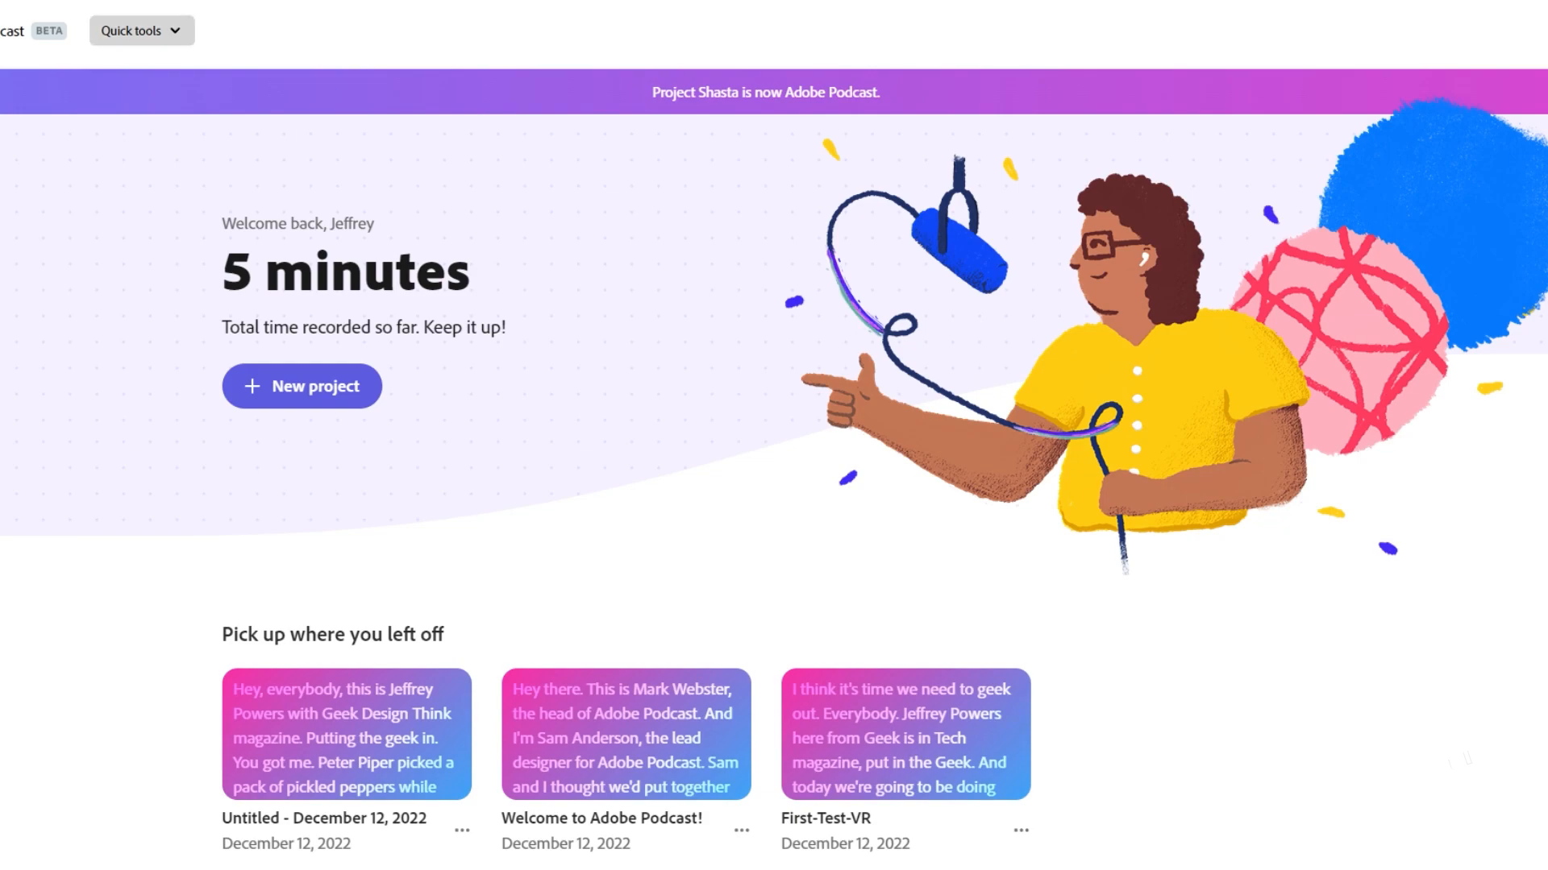
Step: Show the available quick tools on the home page
click(142, 31)
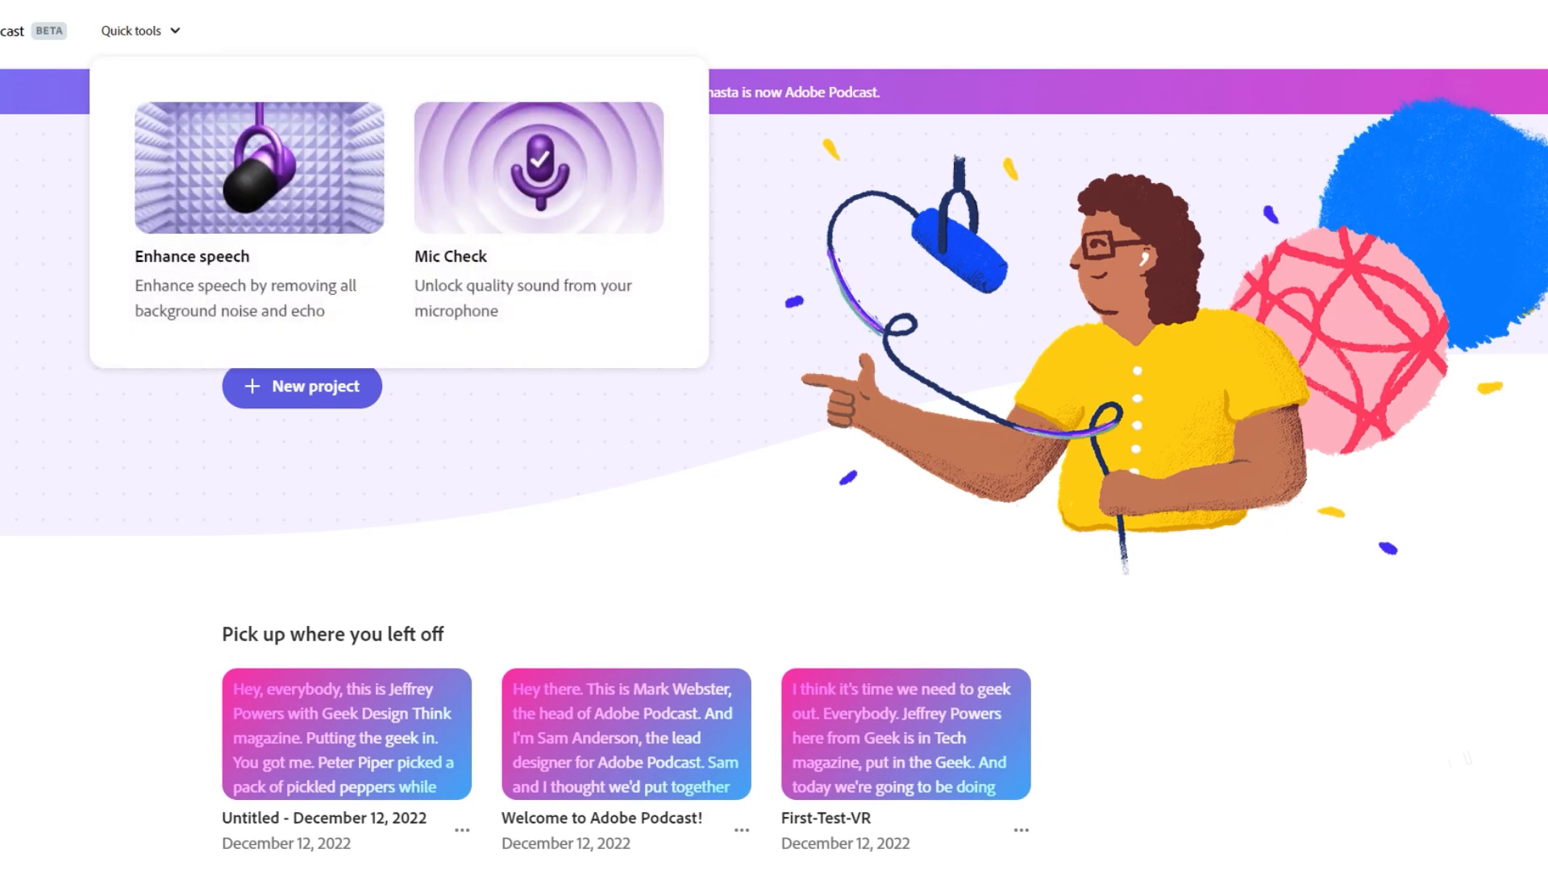